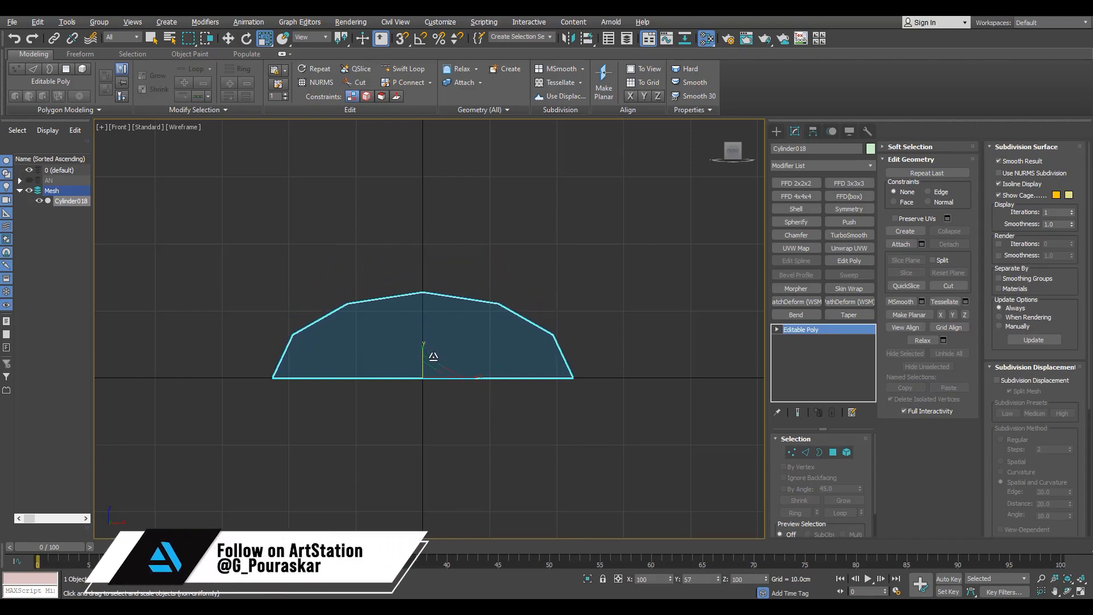
Step: Reset the transform of the flattened half-cylinder mesh, keeping it as an Editable Poly
scroll(489, 364, down, 3)
click(866, 130)
click(808, 340)
click(795, 132)
scroll(418, 367, up, 3)
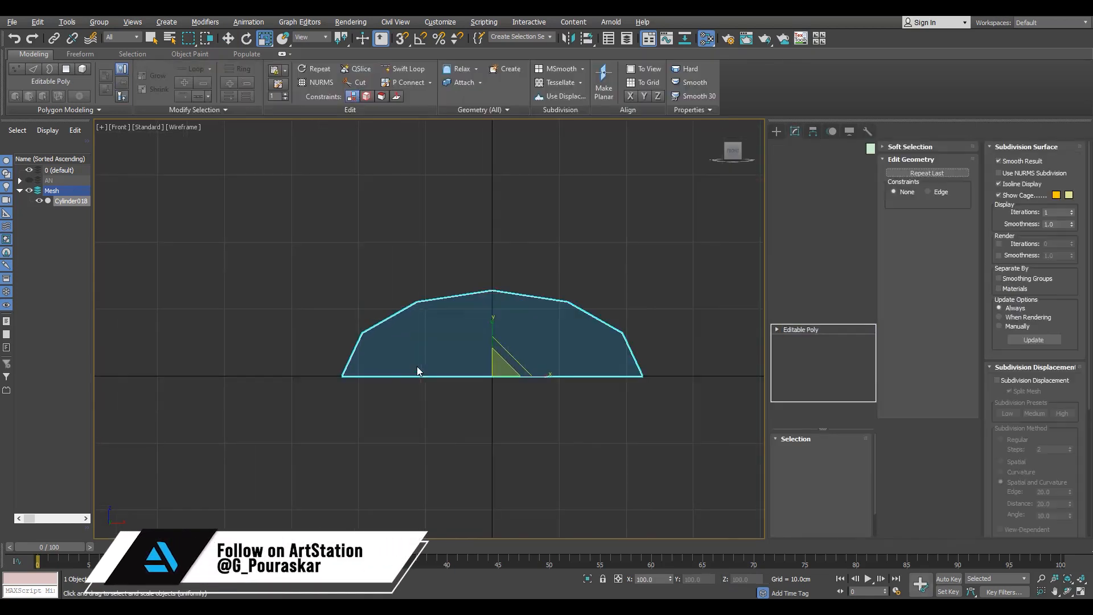
Step: Cut two vertical edges down to the baseline, one from the arch's peak vertex and one from the next vertex to its right
scroll(505, 368, down, 3)
key(2)
key(1)
scroll(512, 348, up, 5)
key(s)
click(493, 300)
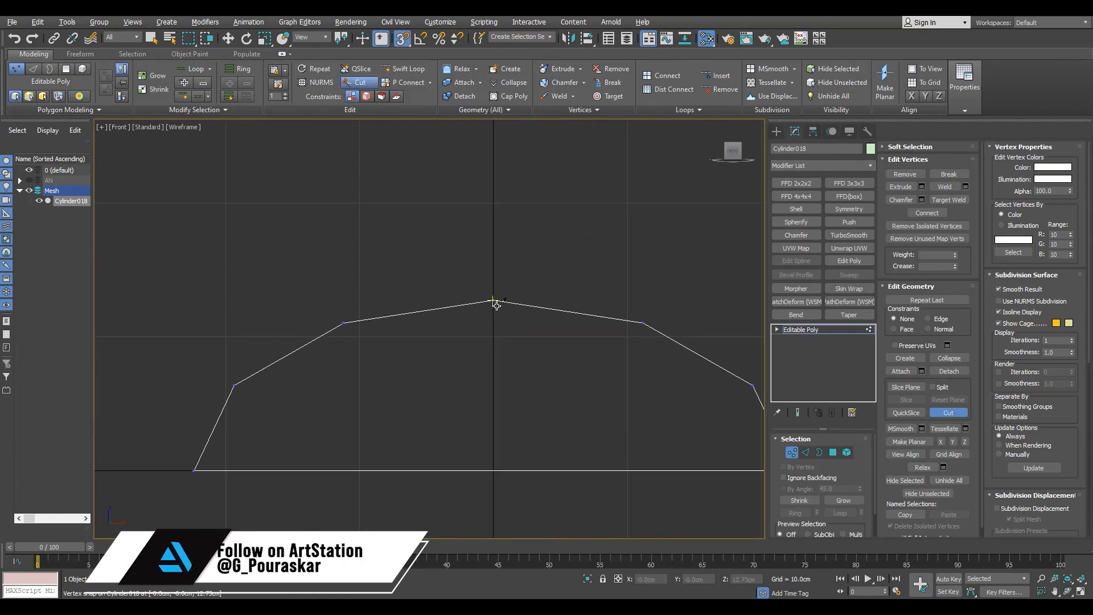
click(492, 471)
click(642, 323)
click(643, 470)
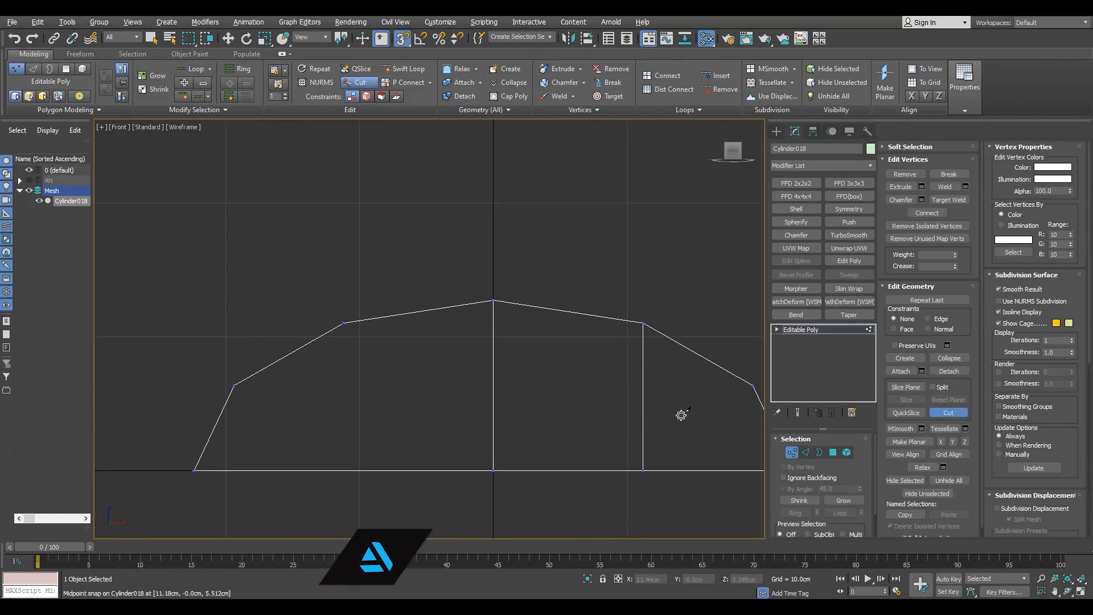
key(w)
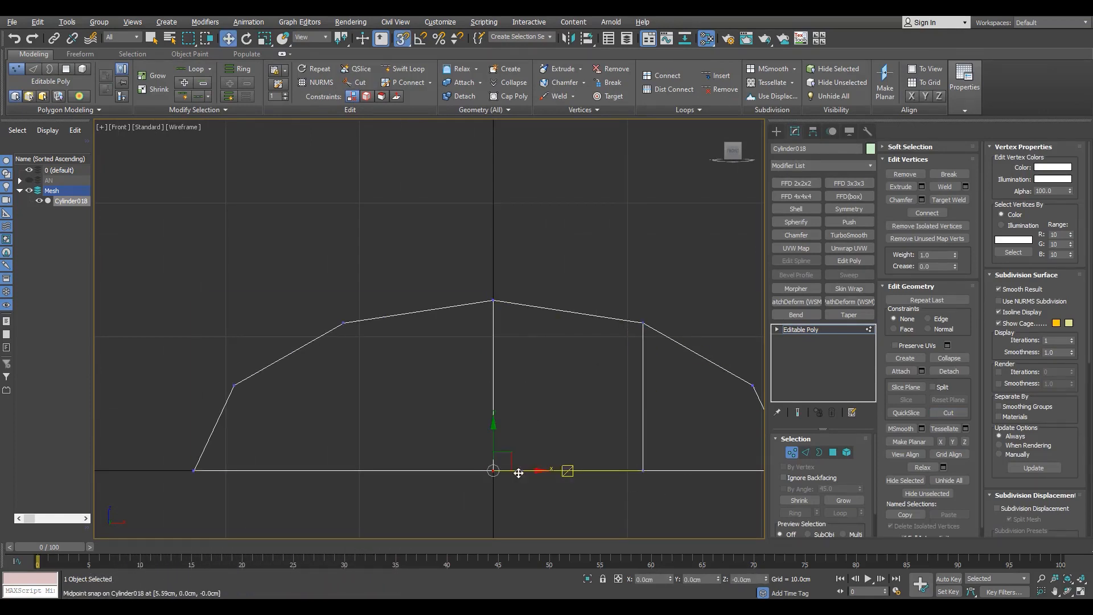
Step: Delete the arch's left half and rebuild it from the right half with Symmetry, collapsed to Editable Poly
drag(428, 252, 165, 501)
key(Delete)
key(2)
click(493, 387)
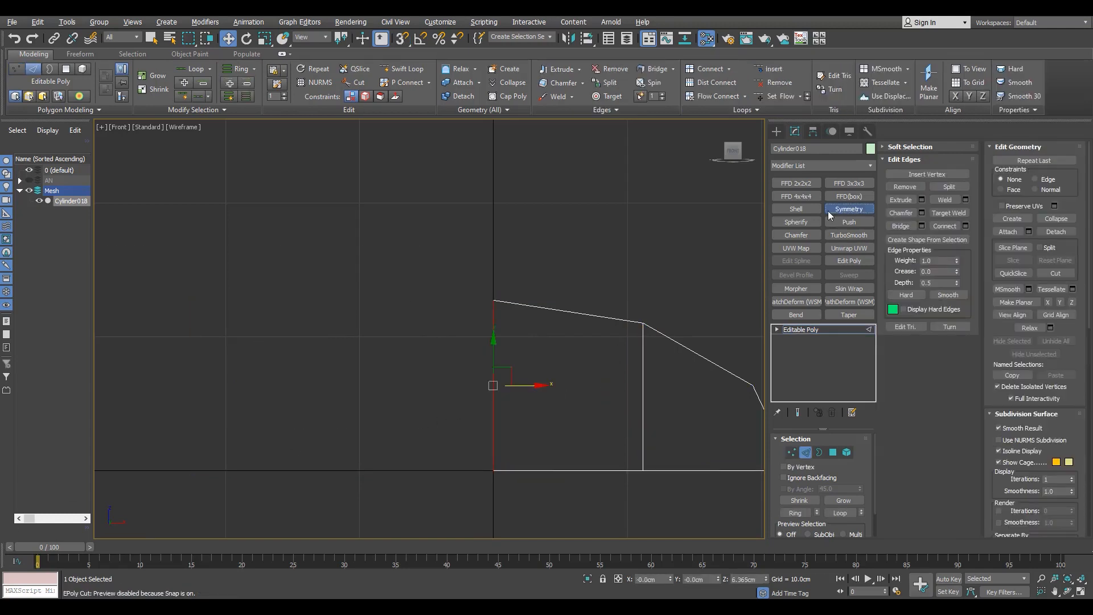
click(848, 209)
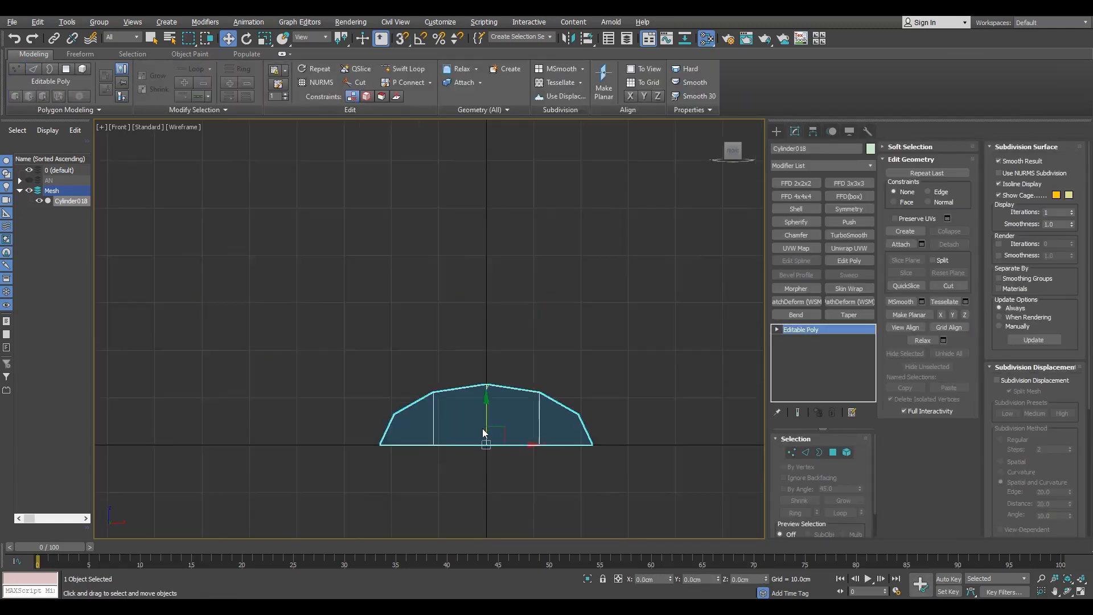
scroll(513, 444, down, 1)
scroll(522, 446, up, 2)
mouse_move(523, 446)
middle_down()
mouse_move(431, 445)
mouse_move(468, 446)
middle_up()
scroll(467, 446, down, 2)
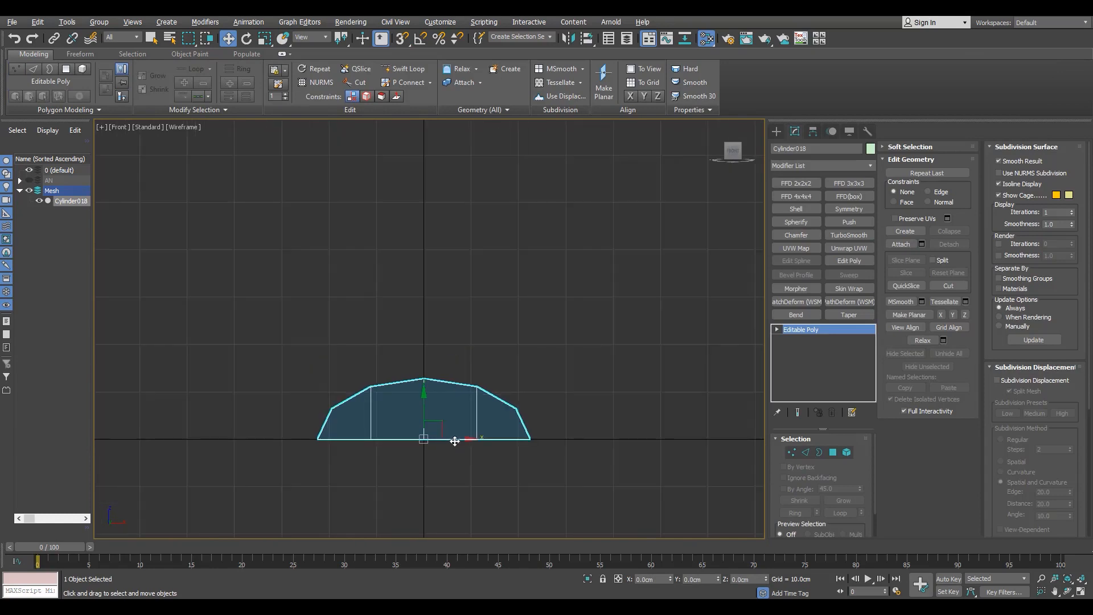
shift+drag(453, 440, 166, 432)
click(548, 354)
middle_drag(278, 459, 401, 458)
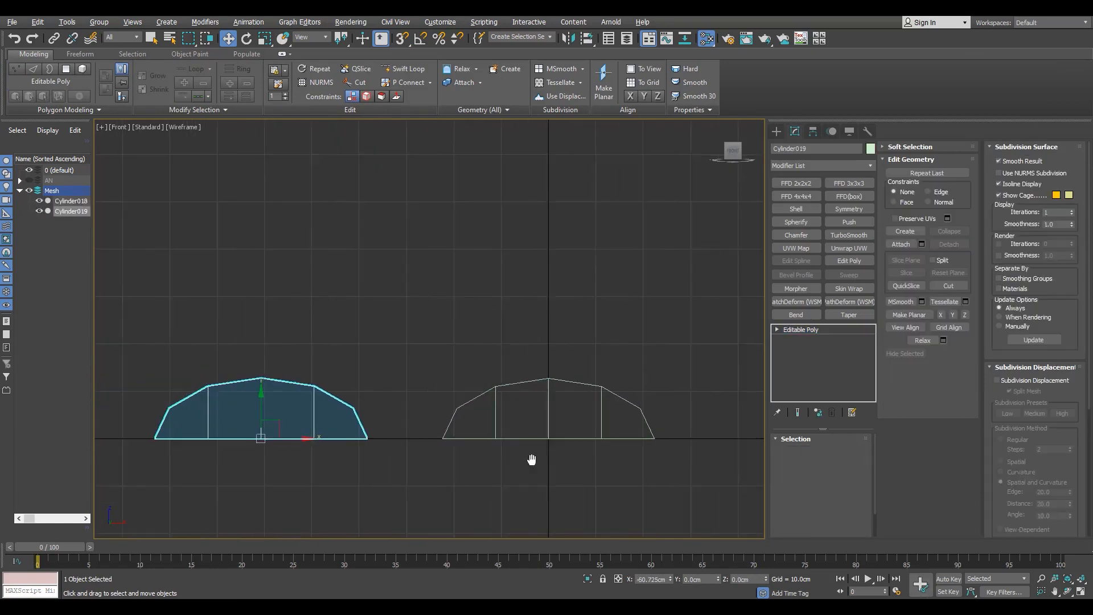
scroll(401, 450, up, 2)
key(s)
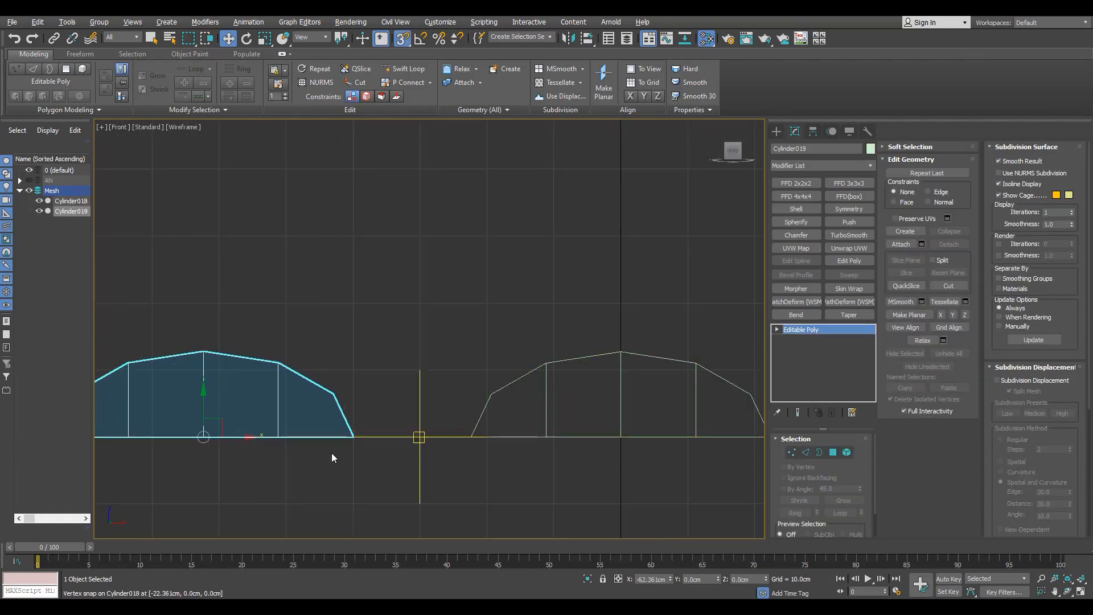
scroll(432, 433, down, 1)
middle_drag(332, 453, 353, 430)
scroll(437, 432, up, 3)
scroll(477, 429, down, 3)
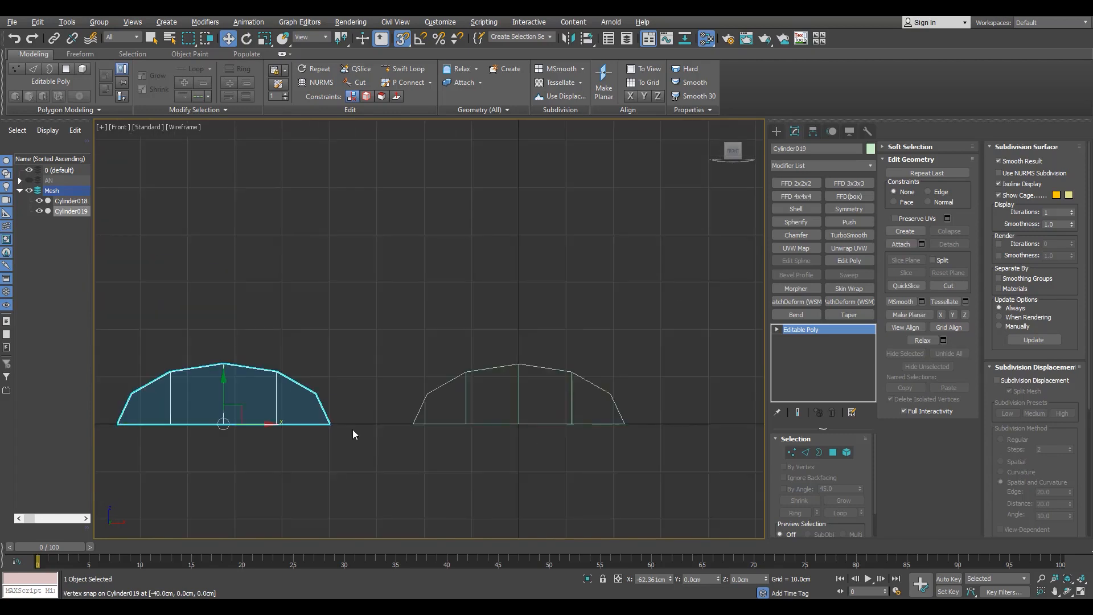
key(s)
middle_drag(439, 398, 471, 398)
key(Delete)
Step: Extend the arch's left outer edges sideways and line up their ends vertically at X = -30 cm
click(478, 402)
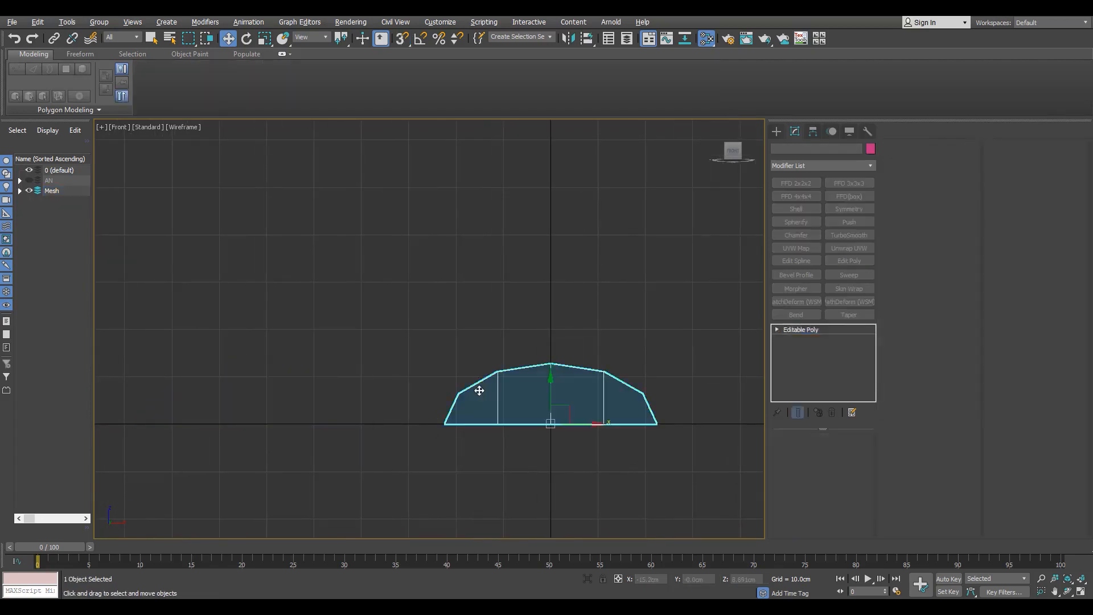
key(2)
key(alt+c)
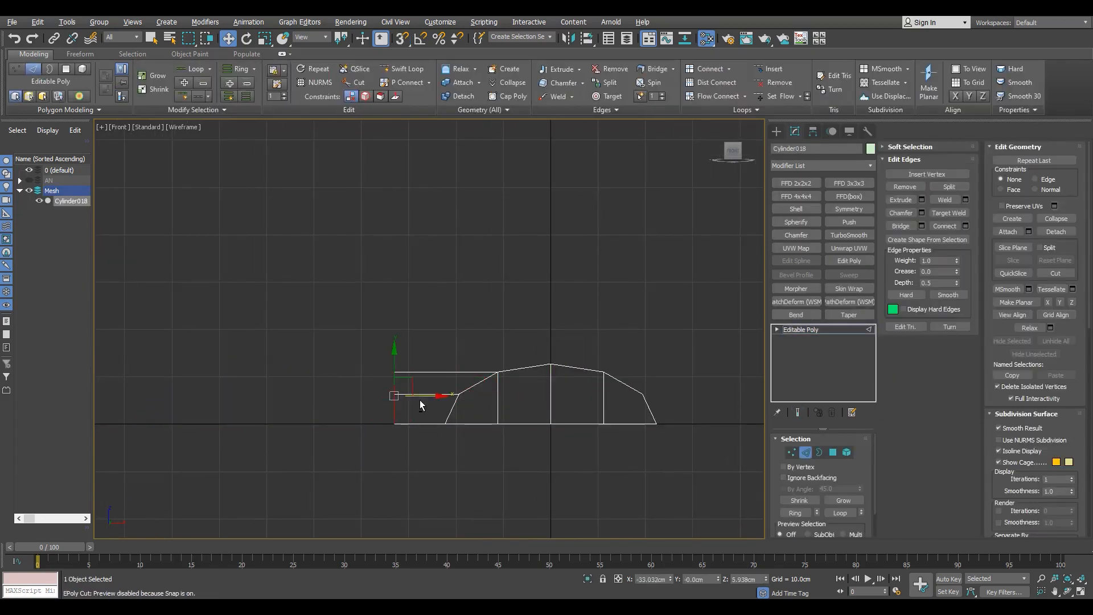
scroll(430, 395, up, 2)
scroll(364, 435, down, 1)
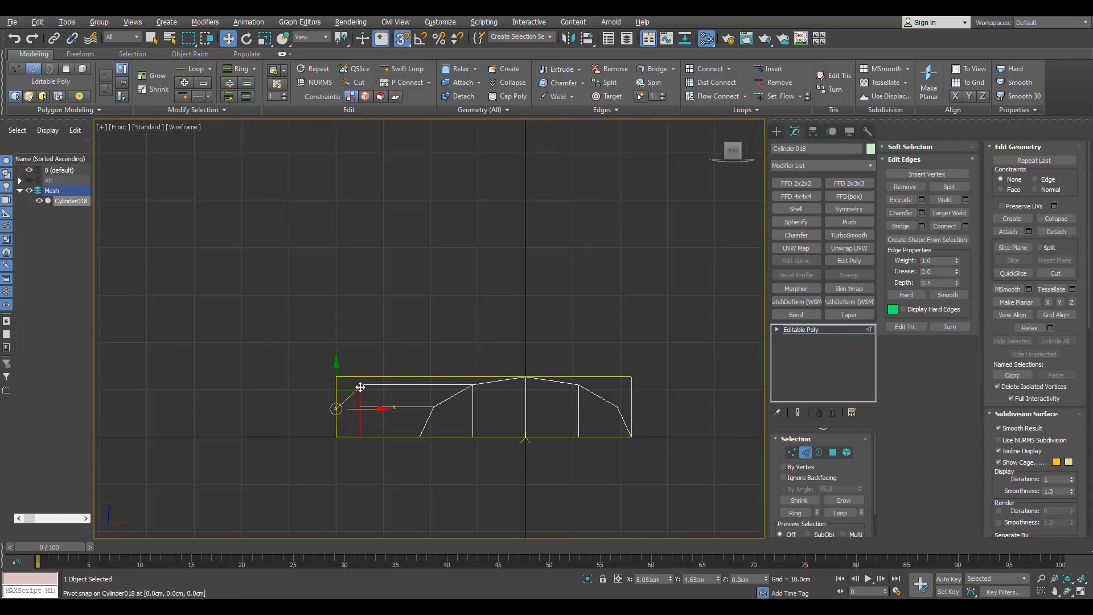
middle_drag(382, 429, 244, 435)
Step: Delete the mesh's right half and mirror the left half with a Symmetry modifier on the X axis with Flip enabled
key(1)
drag(417, 356, 583, 499)
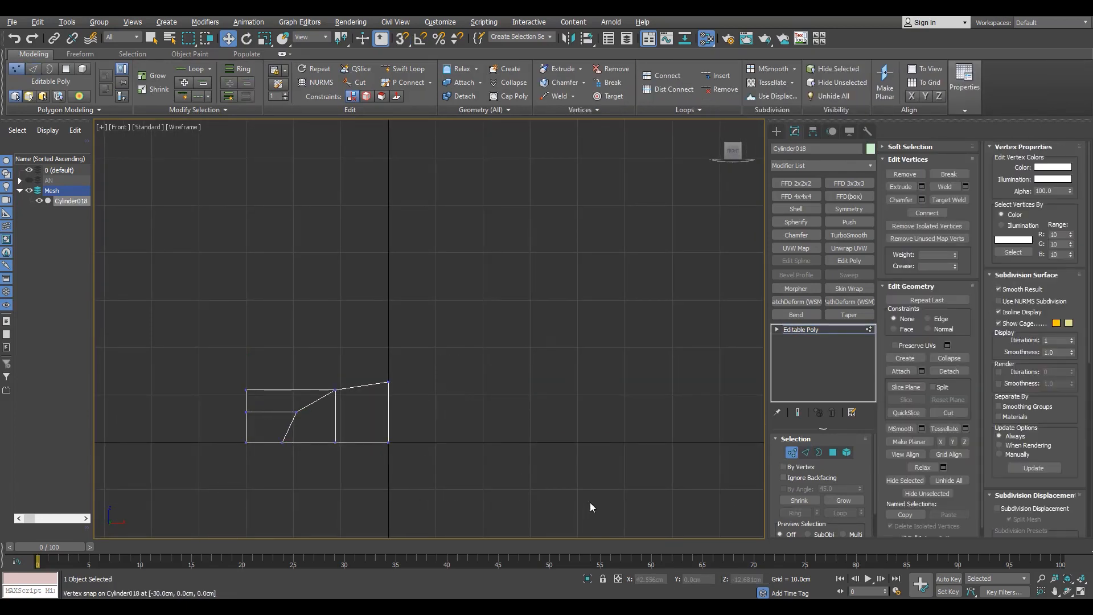
key(2)
key(alt+c)
click(836, 208)
click(799, 473)
Step: Extend the half mesh's upper edges into a flat-topped block above the arch and add a horizontal edge loop across it
middle_drag(287, 453, 320, 454)
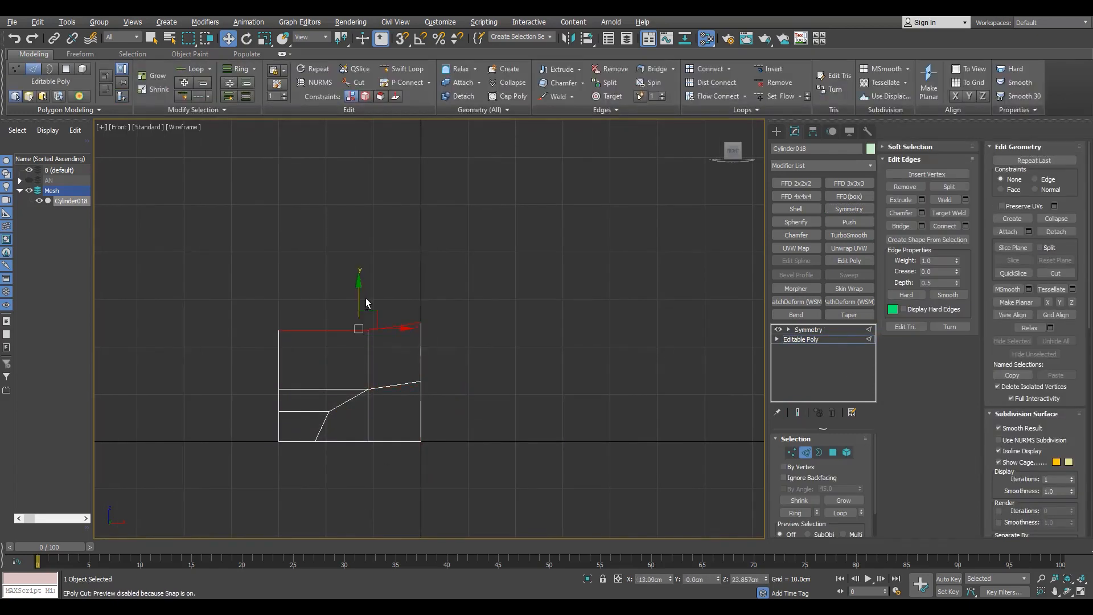
middle_drag(369, 316, 369, 333)
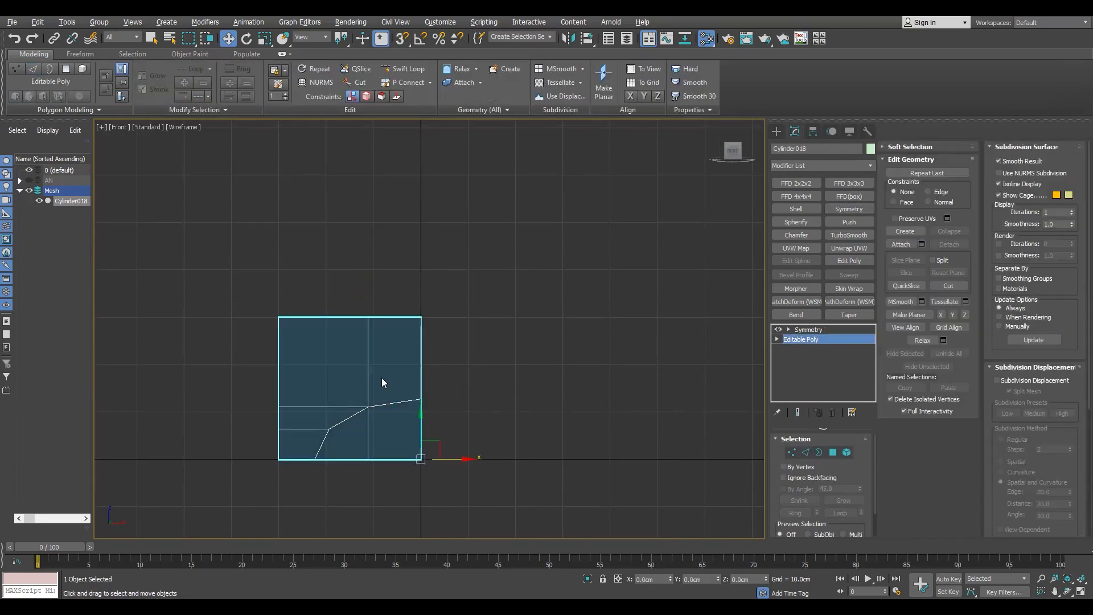
scroll(387, 358, up, 3)
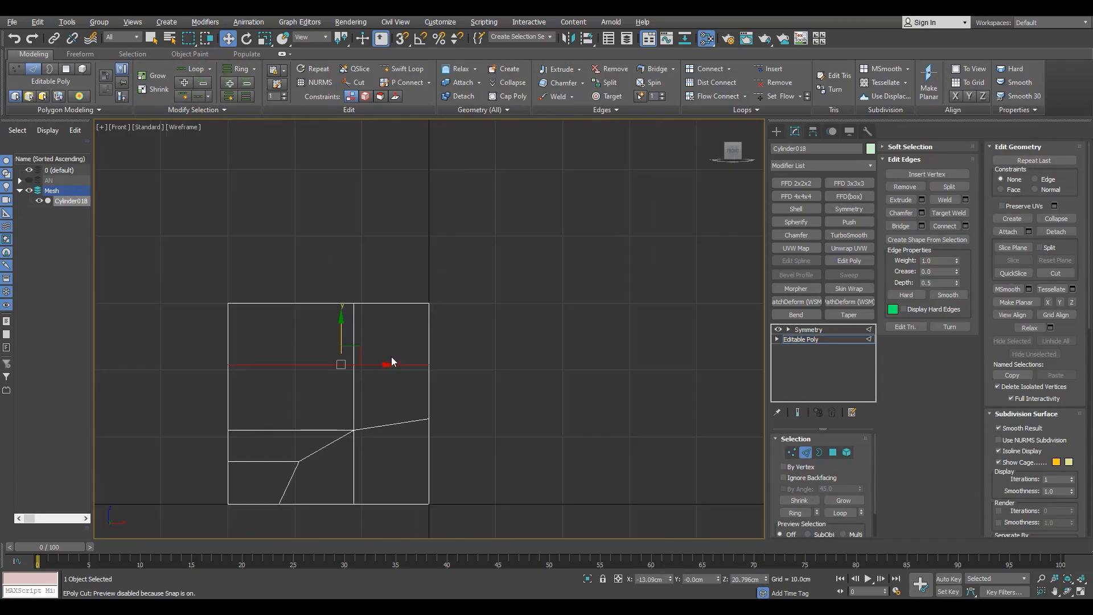
click(808, 329)
scroll(364, 345, down, 4)
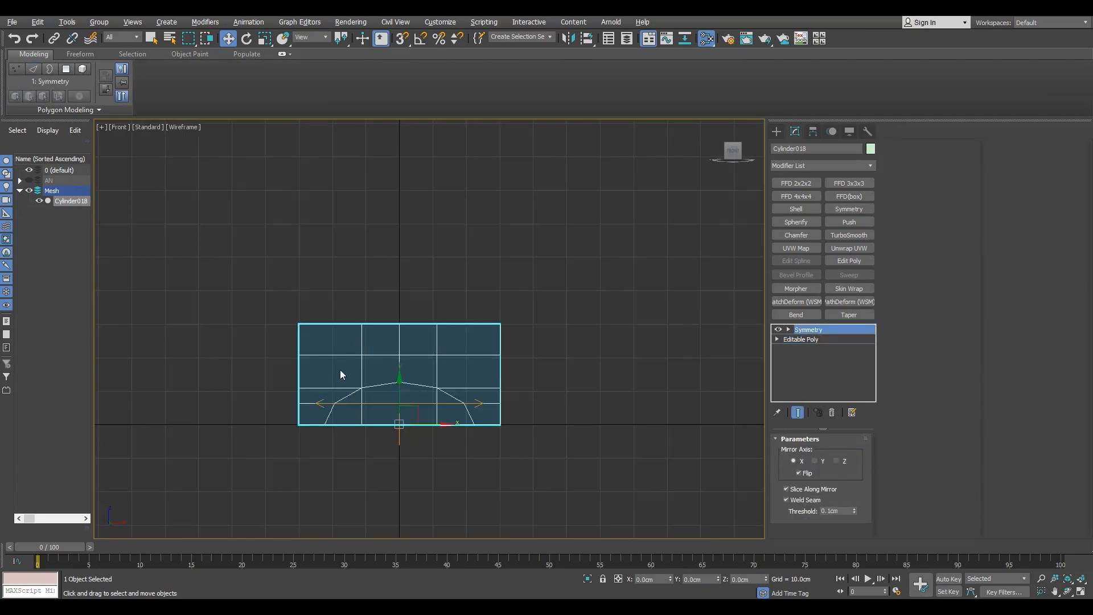
Step: Collapse the symmetry and mirror the whole arch block across its left border at X = -30 cm, collapsing it to Editable Poly
scroll(342, 374, up, 2)
middle_drag(327, 387, 485, 393)
key(alt+c)
scroll(378, 394, down, 2)
key(2)
click(812, 330)
key(2)
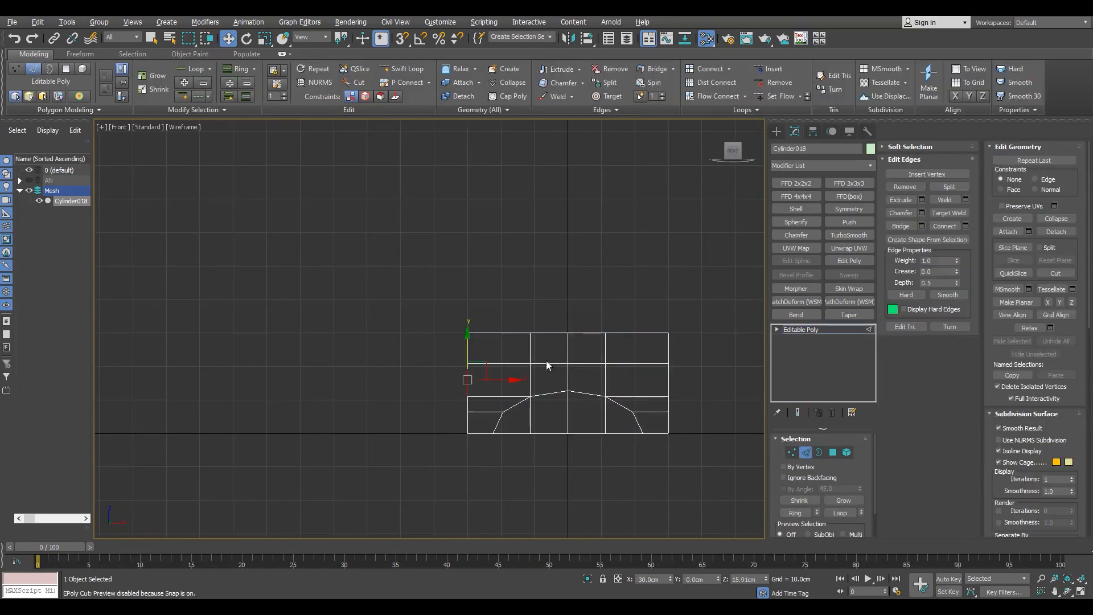
click(849, 209)
key(alt+c)
scroll(459, 367, up, 3)
key(1)
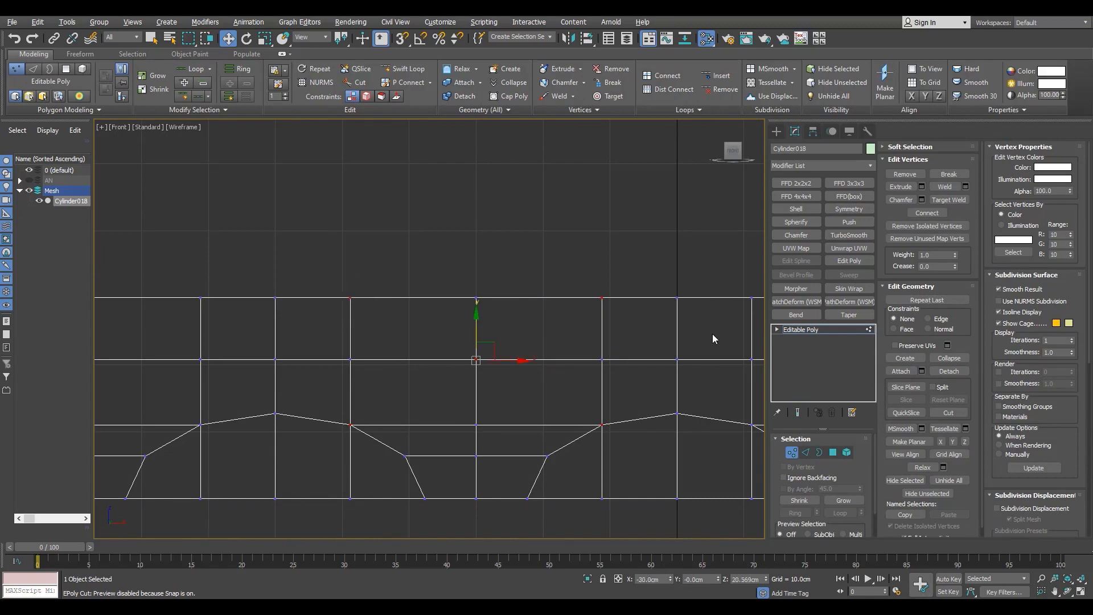
click(514, 439)
Step: Draw a circle spline about 7.4 cm in radius, centred on the edge crossing between the two arches
click(777, 132)
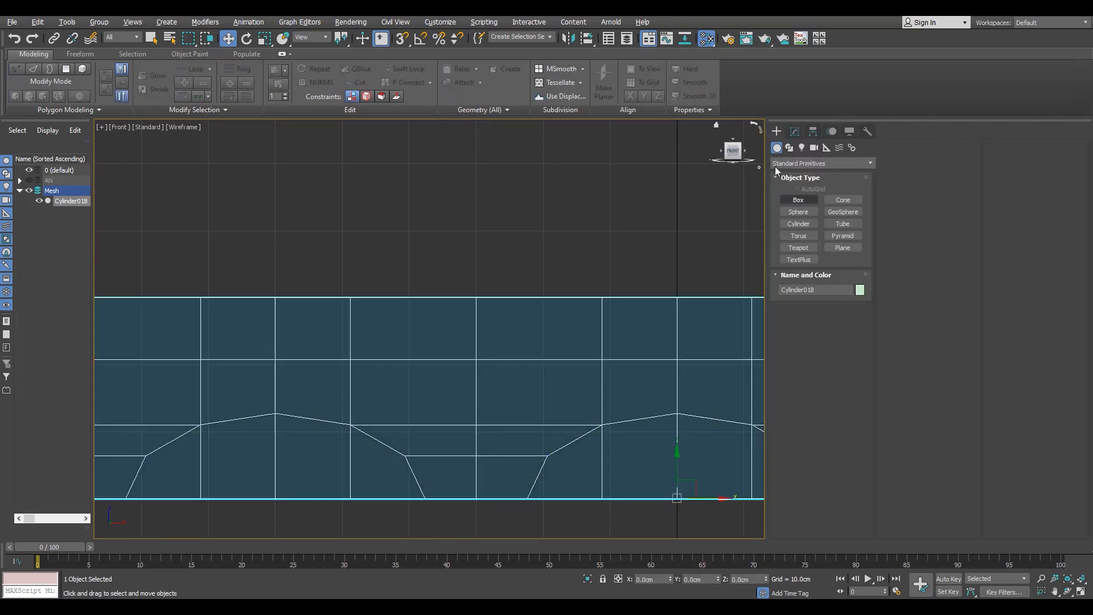
click(789, 147)
click(798, 221)
key(s)
drag(476, 359, 515, 341)
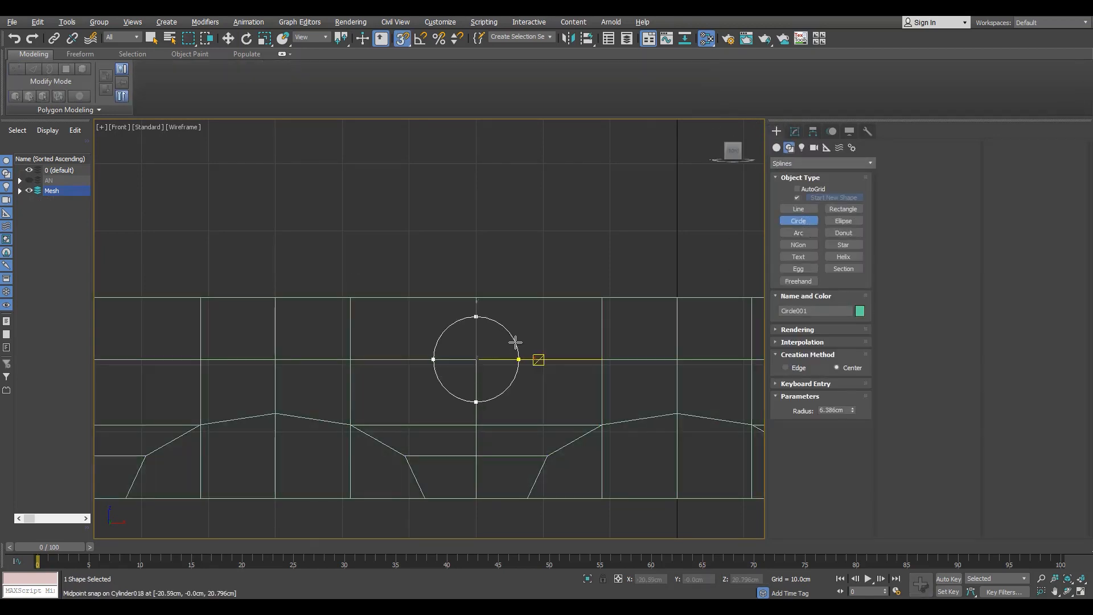
key(w)
scroll(468, 378, up, 3)
key(s)
click(488, 460)
key(ctrl+z)
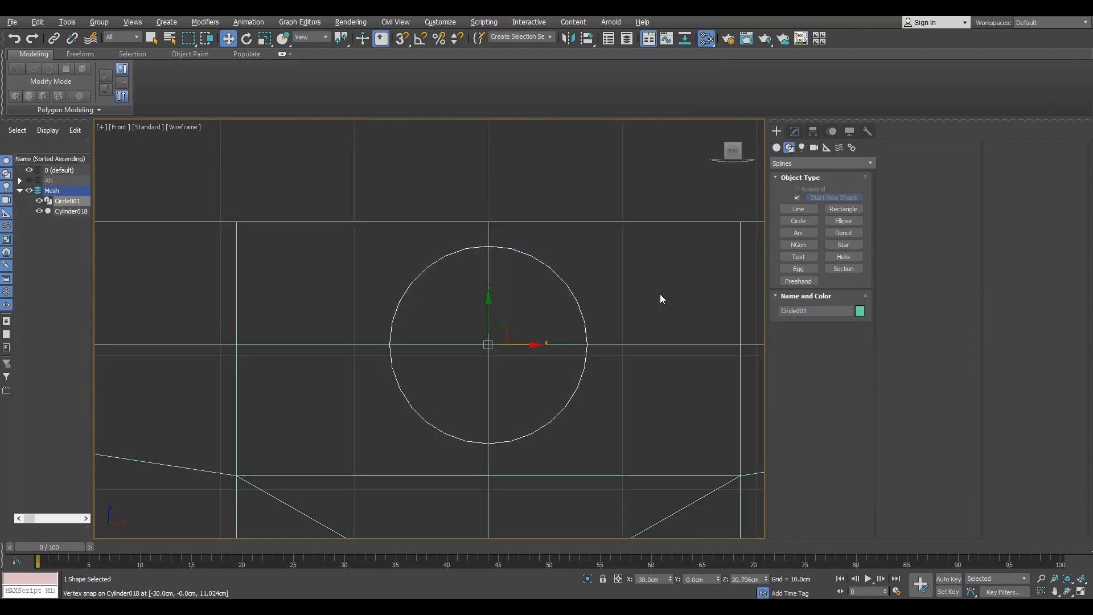
Step: Set the circle's interpolation steps to 1 so it becomes an octagon
click(795, 131)
click(850, 452)
double_click(830, 463)
text(1)
key(Return)
Step: Add a vertical edge loop to the arch mesh just right of the circle's centre with Swift Loop
click(609, 475)
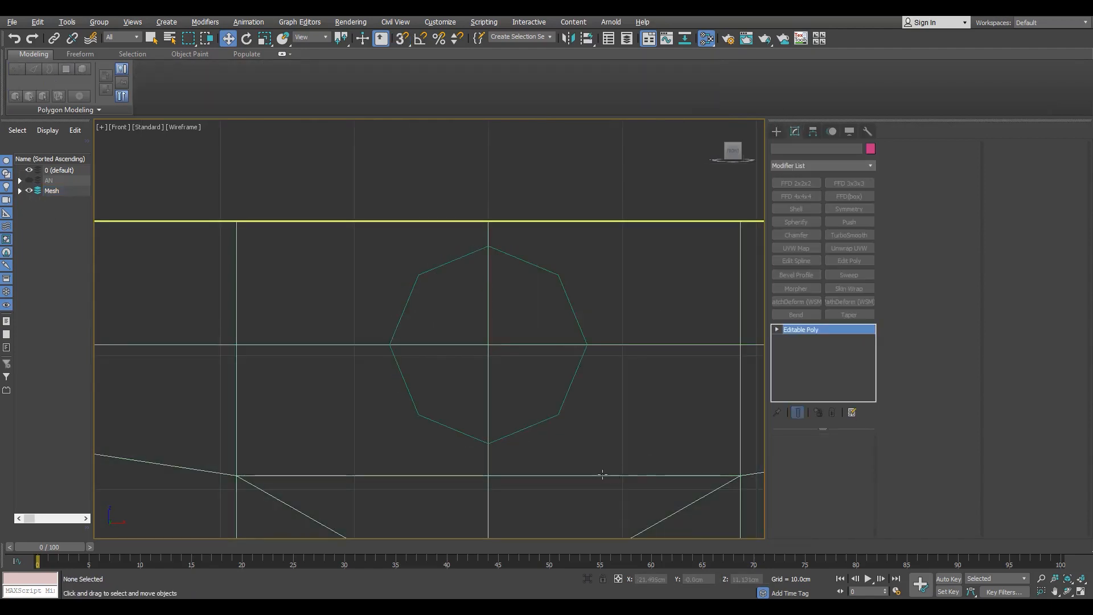
scroll(549, 508, down, 3)
middle_drag(548, 510, 565, 369)
key(1)
scroll(566, 369, up, 2)
key(alt+s)
scroll(573, 378, down, 2)
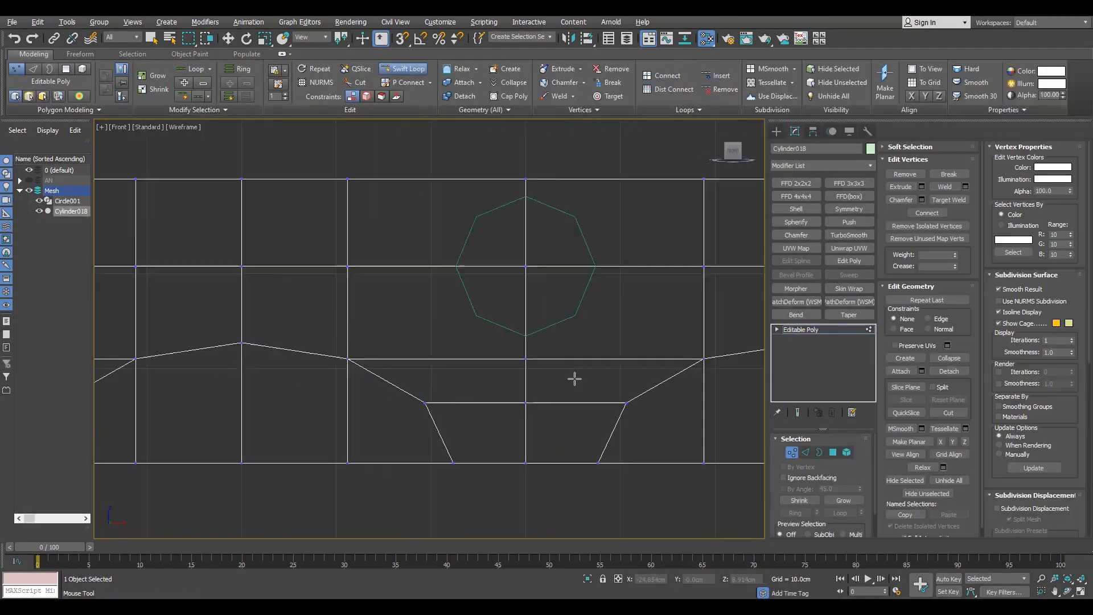
click(576, 378)
right_click(577, 370)
Step: Straighten the new vertical loop and snap it to the octagon's right-hand corners at X = -24.783 cm
scroll(576, 354, up, 2)
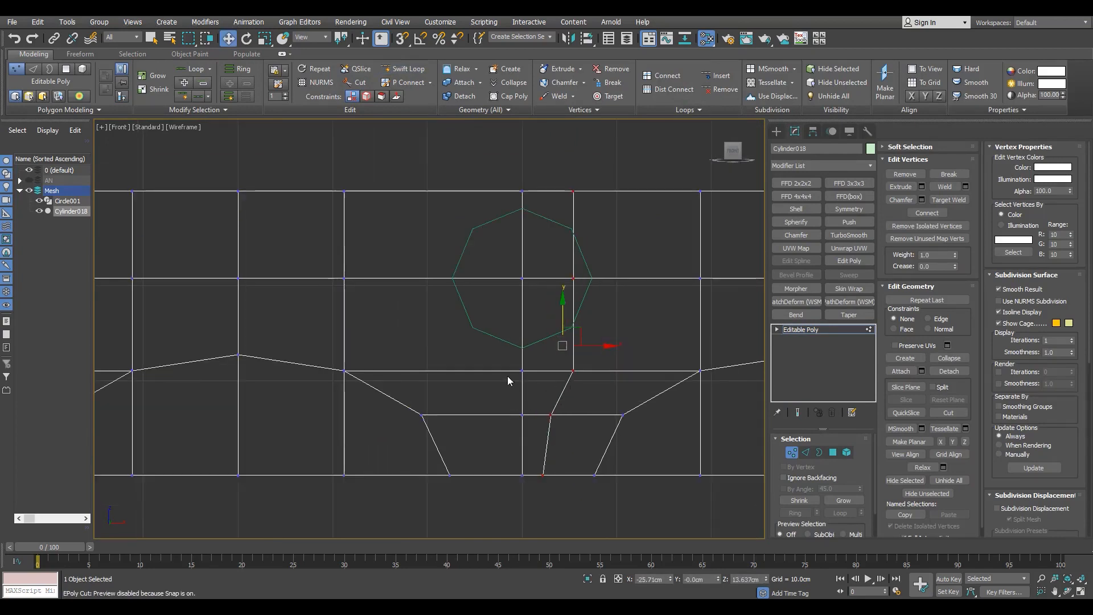
scroll(510, 380, down, 2)
key(alt+x)
scroll(556, 362, up, 2)
key(s)
drag(576, 353, 556, 335)
key(s)
scroll(632, 325, up, 2)
middle_drag(637, 324, 589, 385)
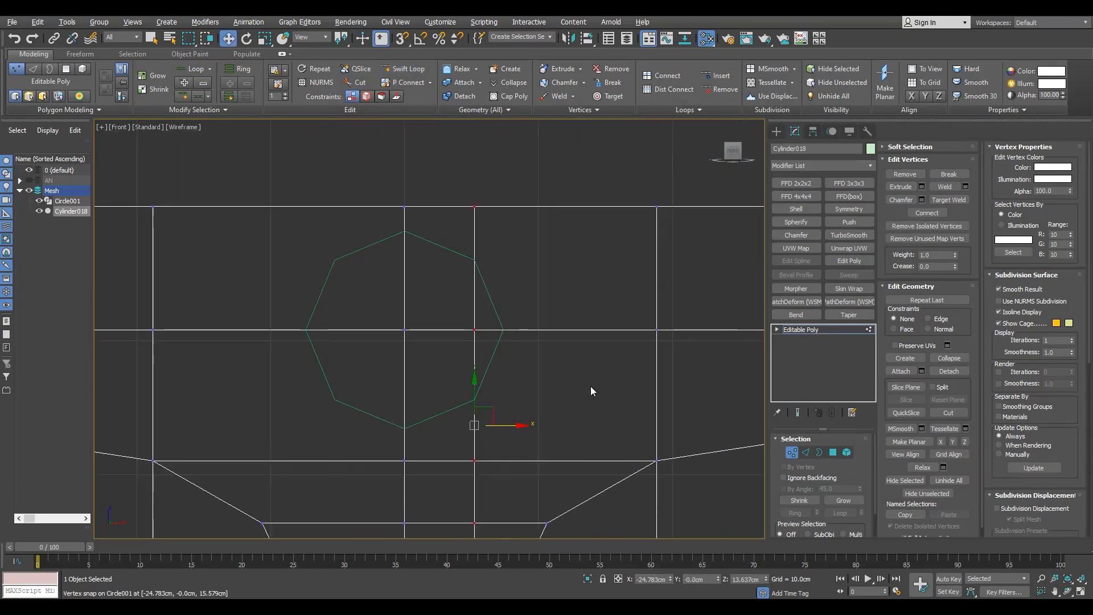
Step: Add a horizontal edge loop below the circle's centre, straighten it and snap it to the octagon's lower-right corner
key(alt+s)
click(606, 419)
right_click(598, 420)
key(alt+z)
key(s)
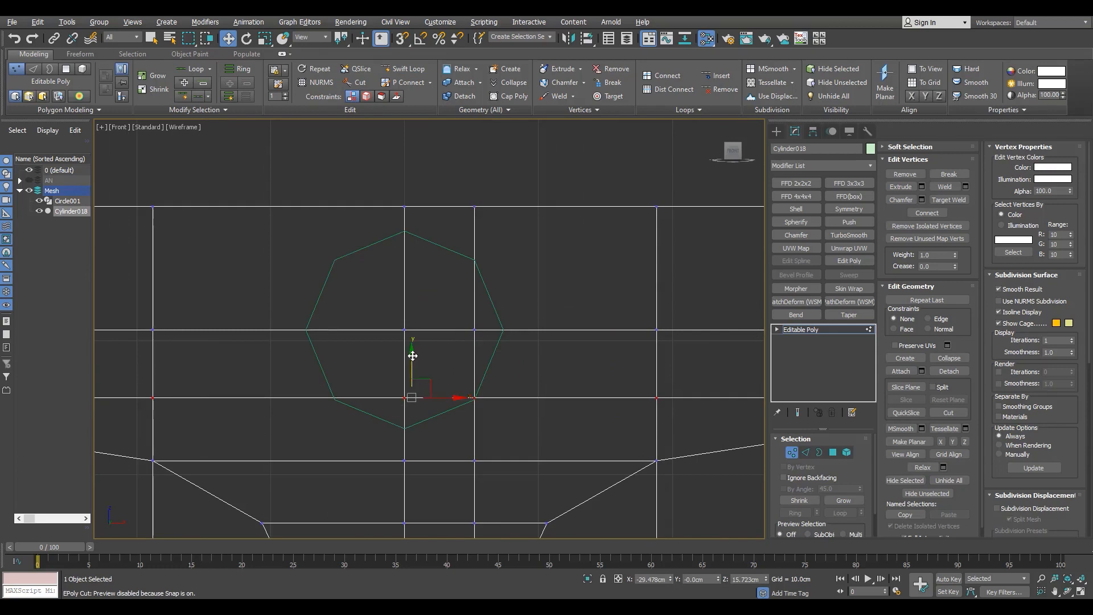
drag(412, 357, 465, 392)
key(s)
Step: Snap the mesh vertices beside and below the circle's centre onto the octagon's rightmost and lowest corners
middle_drag(467, 364, 467, 381)
drag(459, 363, 494, 325)
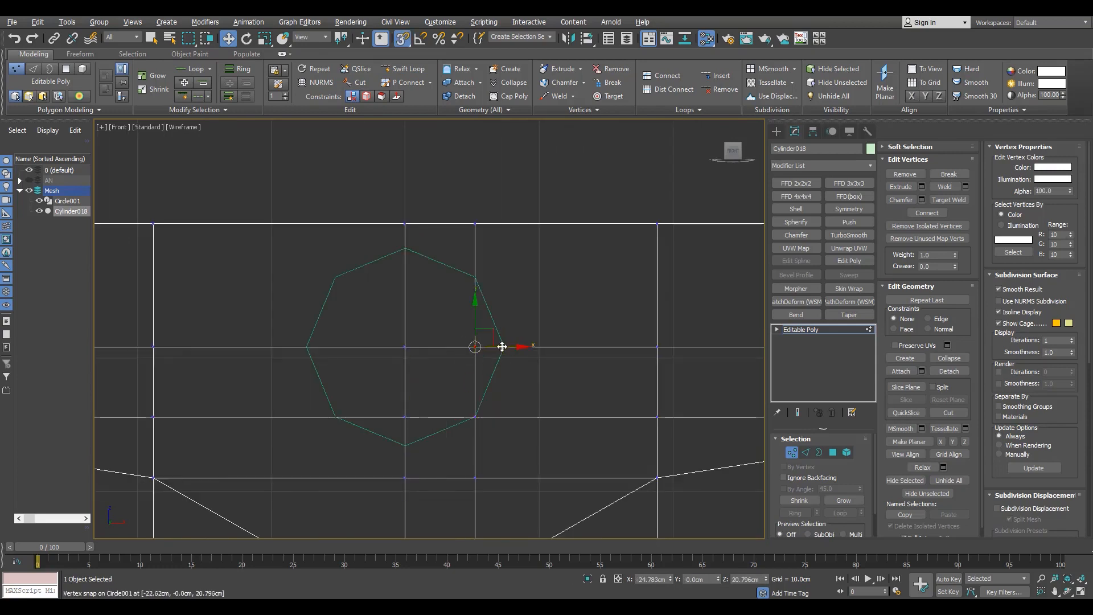
scroll(490, 285, down, 3)
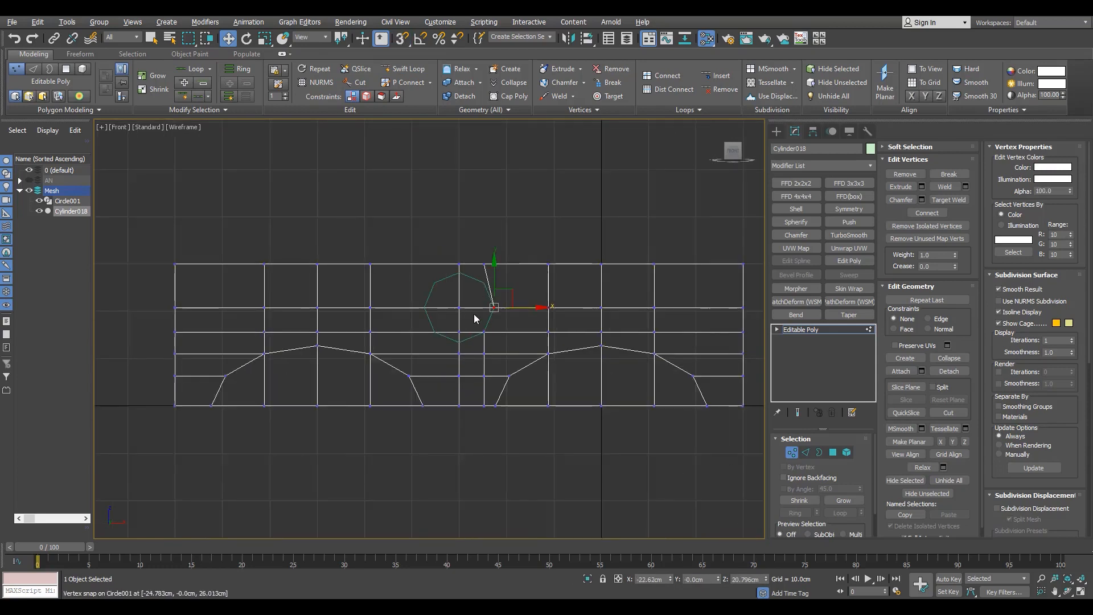
scroll(473, 314, up, 2)
key(ctrl+shift+w)
right_click(456, 367)
scroll(455, 370, up, 2)
click(444, 393)
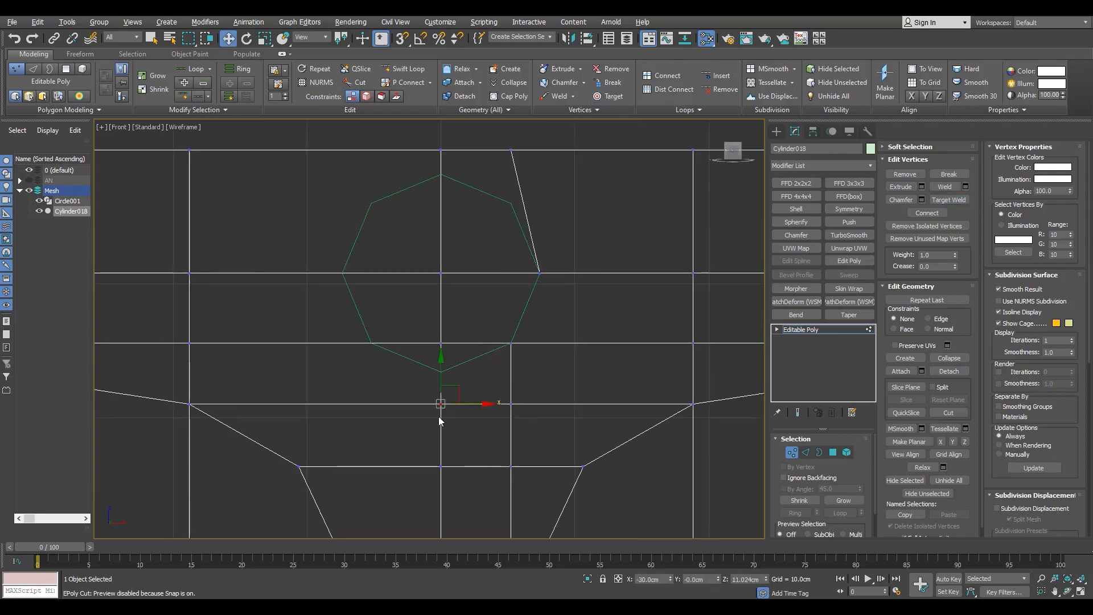
drag(443, 393, 443, 372)
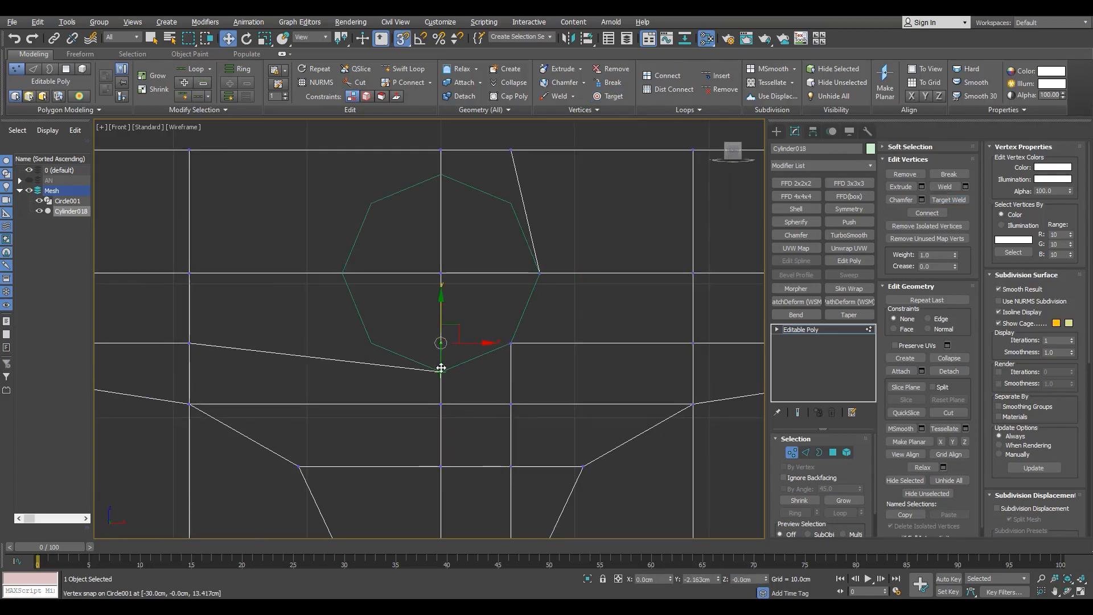
Step: Delete the half of the mesh left of the circle's vertical centre line
scroll(473, 386, down, 3)
drag(137, 160, 445, 483)
key(Delete)
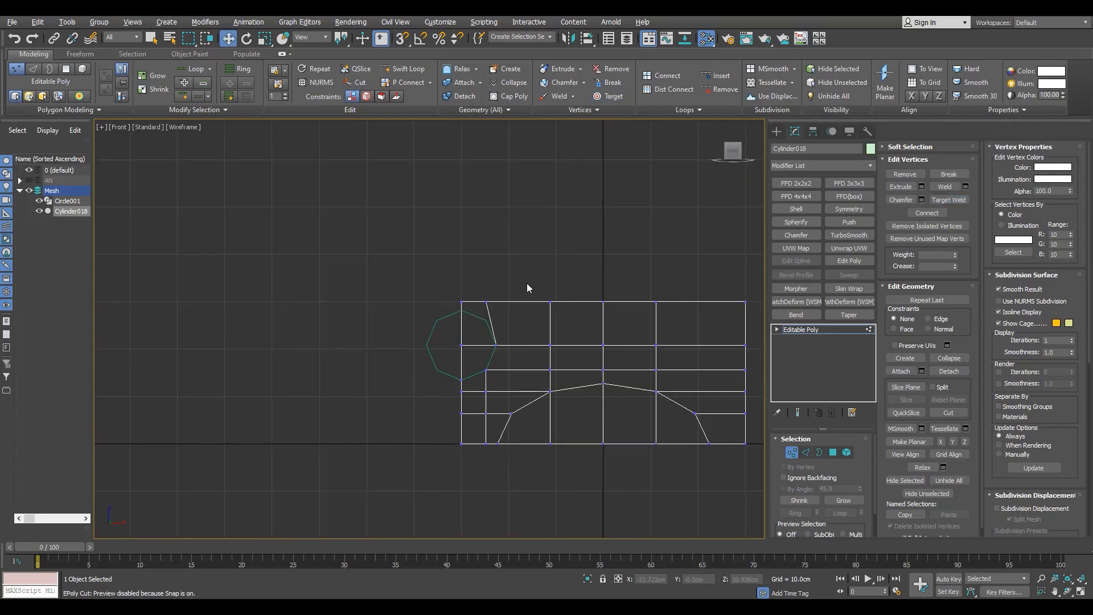
Step: Add a horizontal edge loop above the circle's centre and align it with the octagon's upper-right corner
scroll(527, 288, up, 3)
key(alt+1)
click(427, 345)
right_click(429, 381)
scroll(428, 381, down, 1)
scroll(502, 326, up, 1)
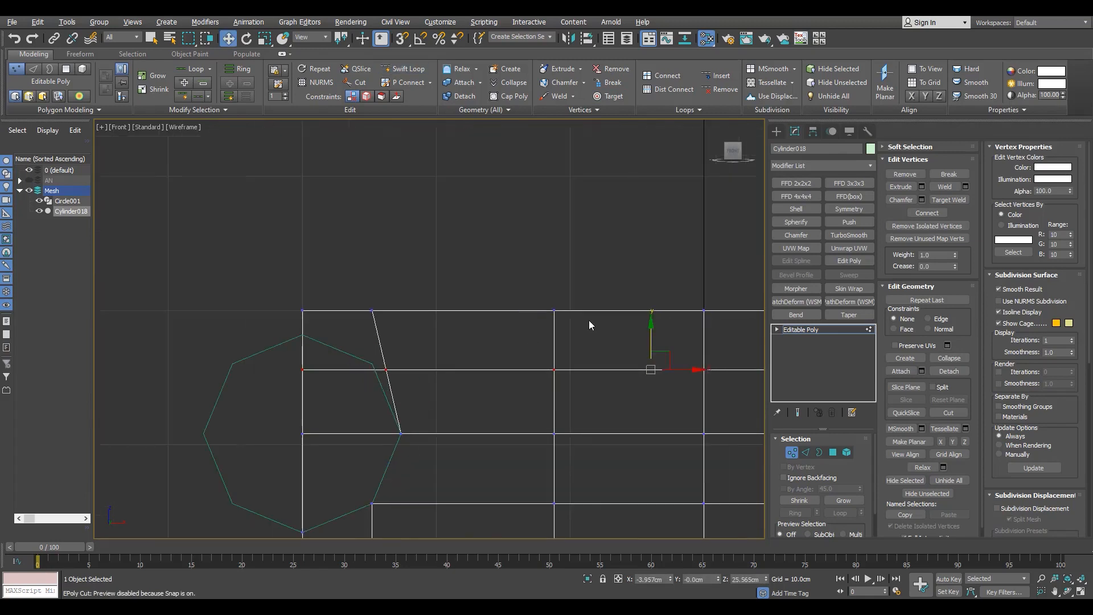
drag(652, 332, 267, 336)
key(s)
Step: Snap the upper loop's two vertices near the circle onto the octagon's upper-right and topmost corners
scroll(380, 359, up, 2)
click(388, 366)
drag(362, 313, 387, 274)
scroll(387, 274, down, 3)
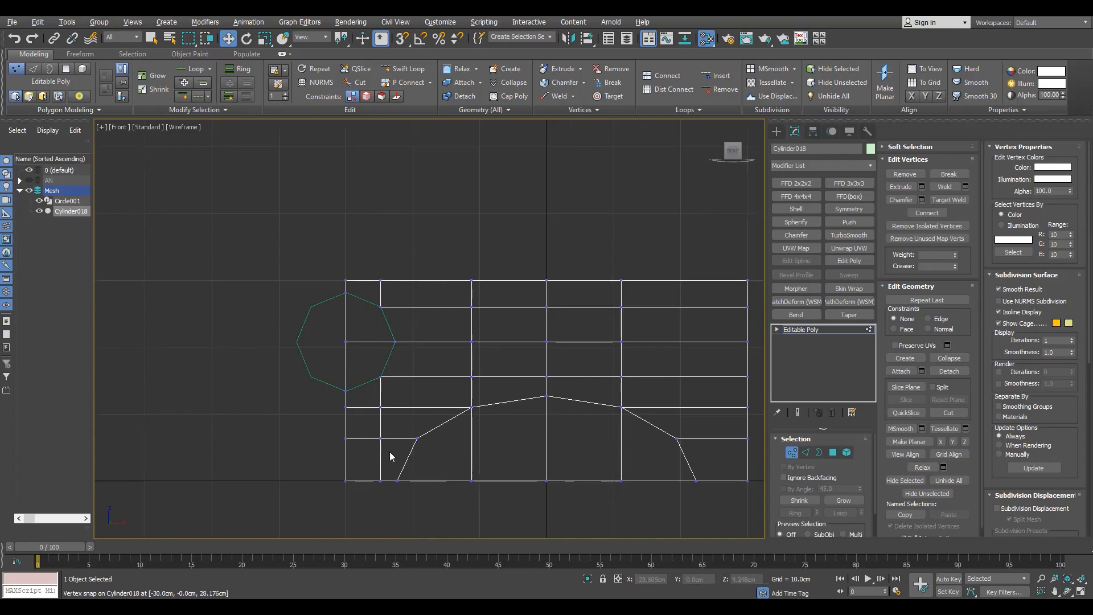
Step: Slide the three lower vertices of the column beneath the octagon's lower-right corner slightly left along their edges
scroll(389, 453, up, 4)
drag(333, 352, 388, 519)
middle_drag(400, 445, 436, 405)
key(shift+x)
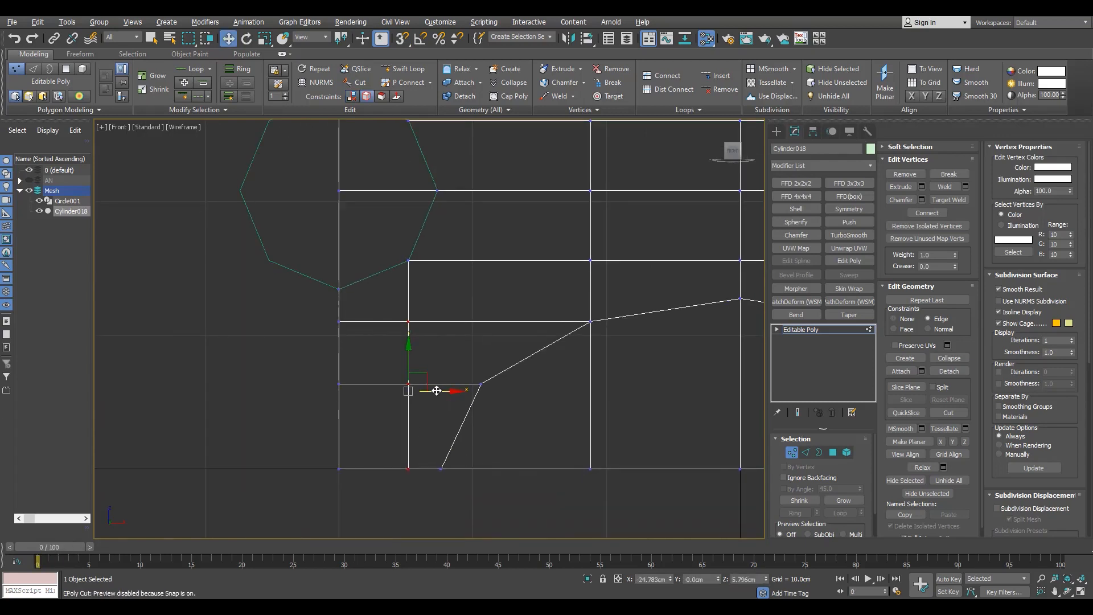
drag(436, 391, 422, 391)
key(e)
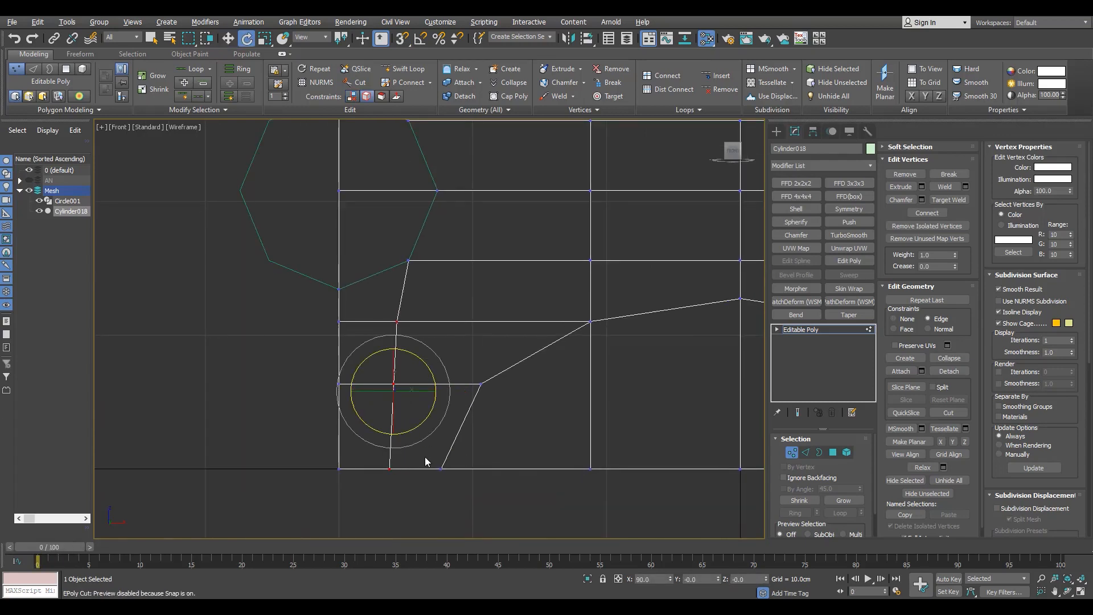
Step: Replace the slanted column edges below the octagon with an edge centred in the lowest cell, connected up to the remaining column
key(2)
double_click(391, 437)
key(ctrl+BackSpace)
click(411, 384)
key(alt+r)
key(ctrl+shift+e)
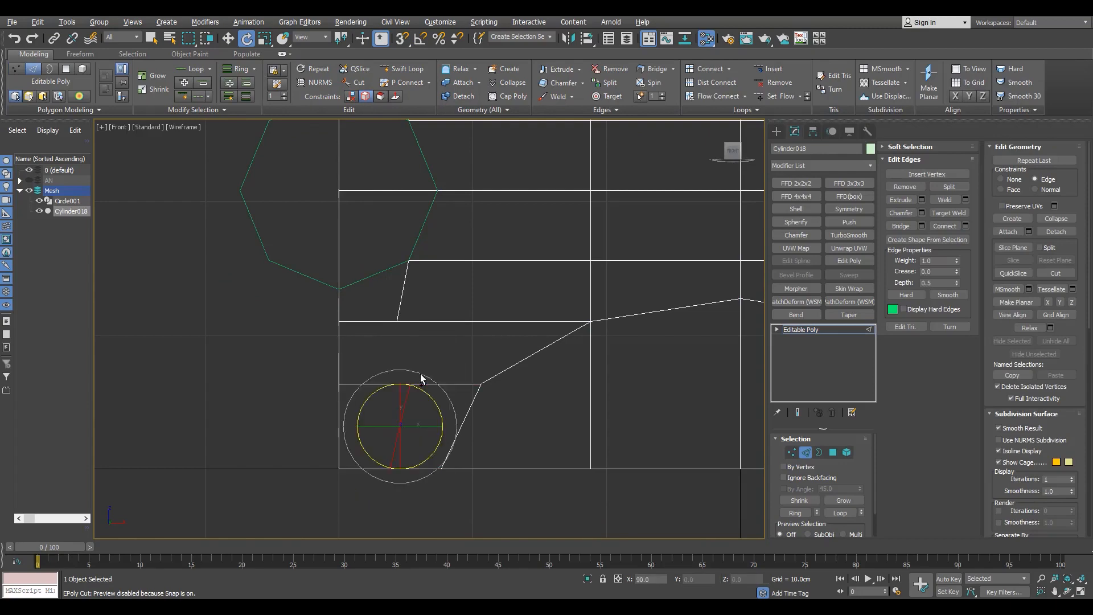
key(1)
scroll(406, 353, up, 2)
drag(441, 426, 405, 333)
key(ctrl+shift+e)
Step: Slide the column vertex just below the octagon rightward, in line with the octagon's lower-right corner
key(Escape)
key(4)
key(1)
key(w)
drag(427, 307, 442, 308)
click(431, 347)
Step: Delete the half of the mesh right of the arch's vertical centre line
scroll(409, 371, down, 4)
middle_drag(423, 151, 419, 244)
scroll(419, 244, up, 2)
scroll(409, 248, down, 6)
middle_drag(542, 336, 483, 368)
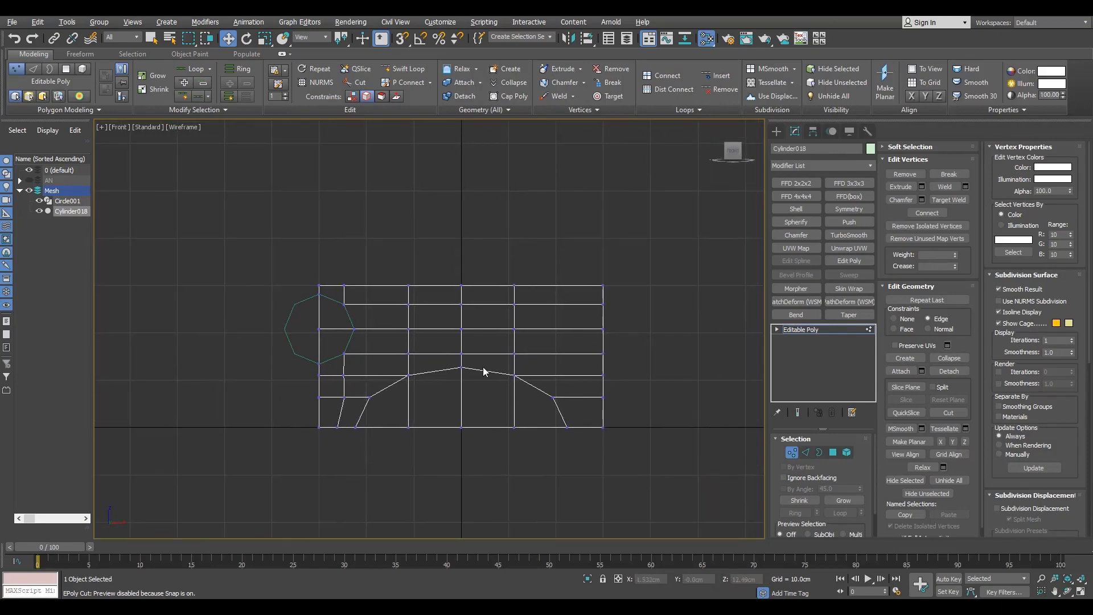
drag(827, 585, 831, 587)
key(Delete)
Step: Mirror the remaining half across the arch's centre line with Symmetry and collapse it into the mesh
scroll(494, 327, up, 2)
key(2)
click(450, 351)
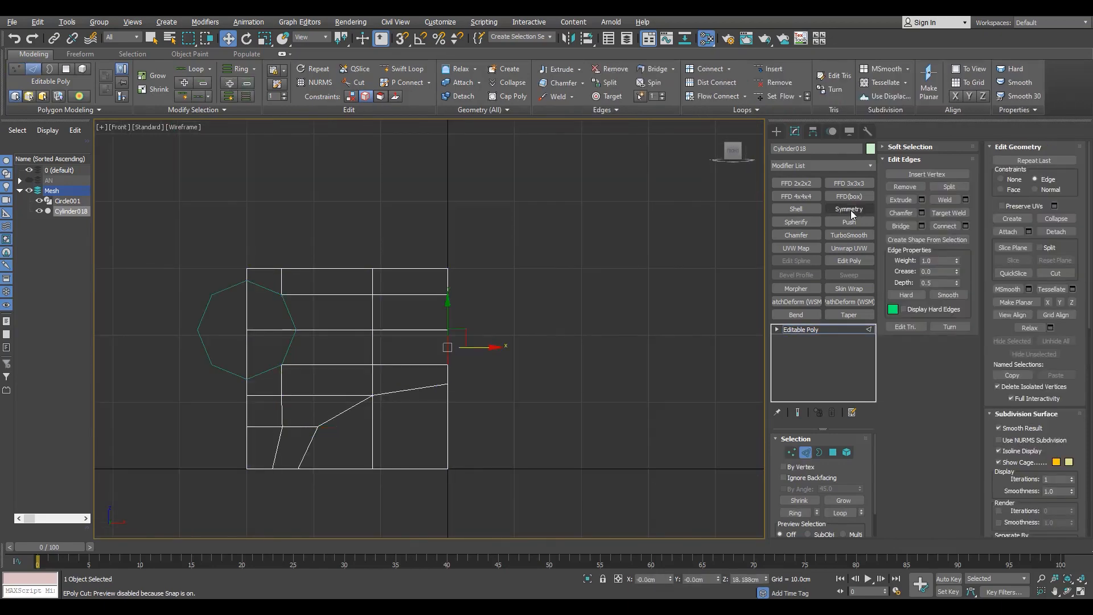
click(848, 210)
key(ctrl+z)
Step: Mirror the mesh across the octagon's vertical centre line with Symmetry and collapse the result
scroll(387, 359, down, 2)
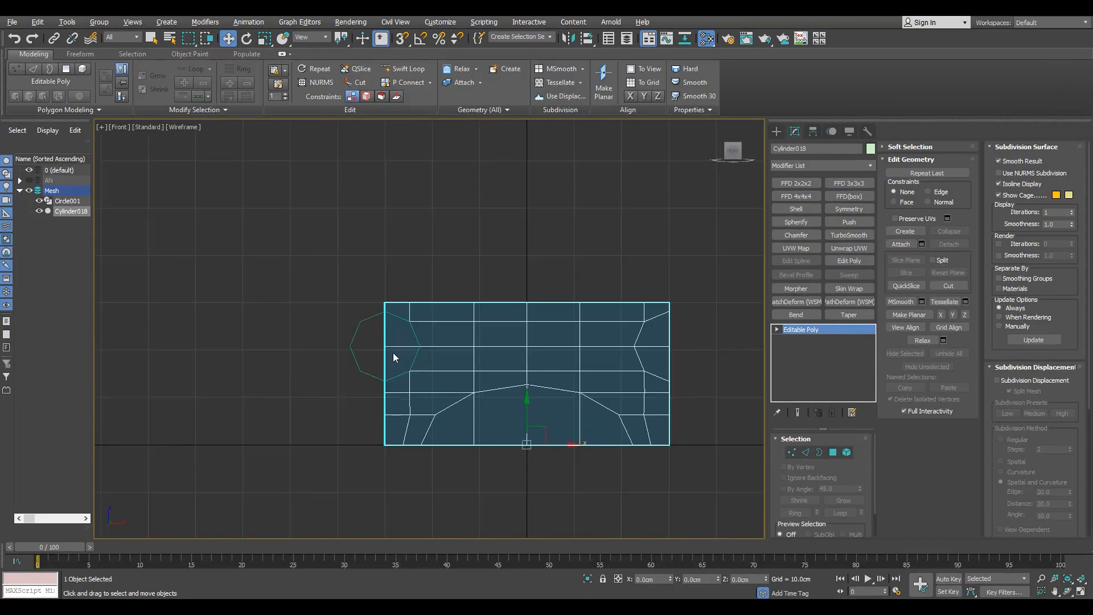
scroll(393, 348, up, 3)
scroll(392, 346, down, 3)
scroll(435, 371, up, 2)
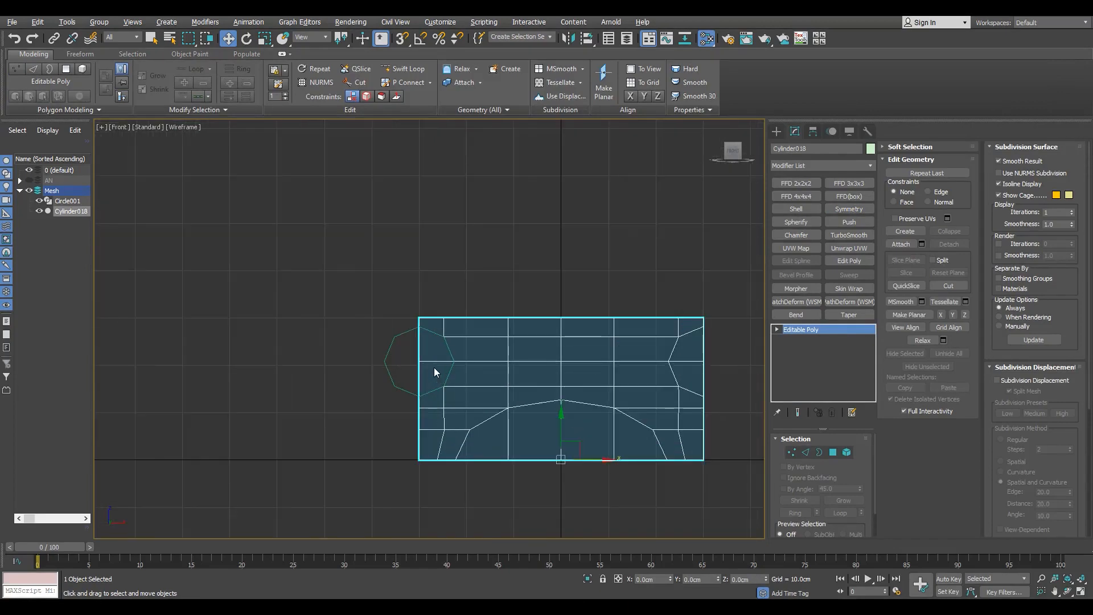
key(4)
click(433, 357)
scroll(418, 370, up, 2)
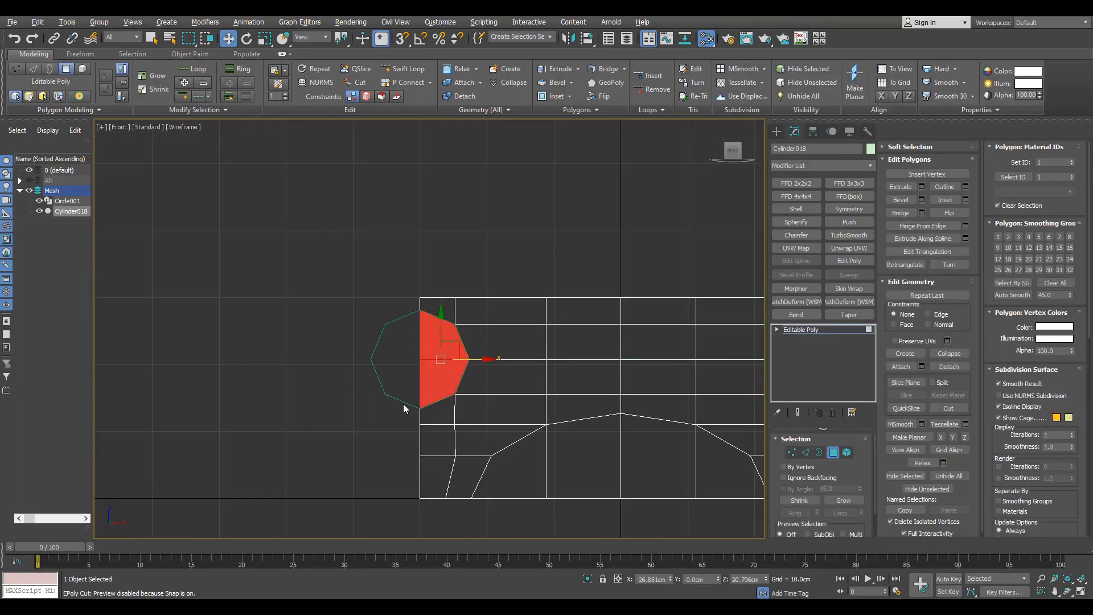
key(2)
click(417, 412)
click(844, 210)
key(ctrl+e)
key(1)
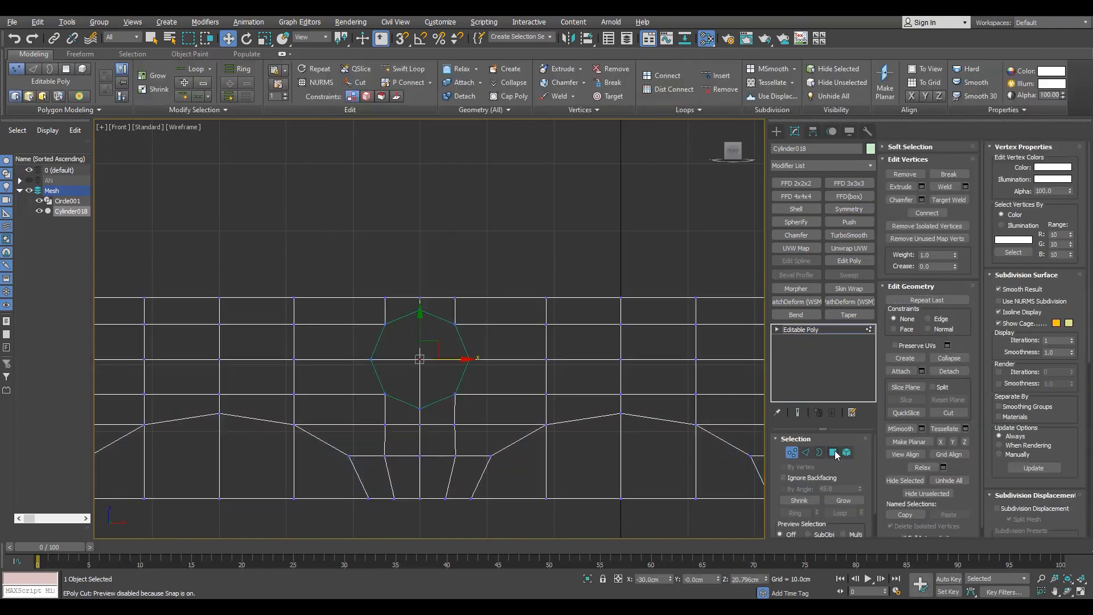
Step: Select the four faces inside the octagon and frame them in the perspective view
key(4)
click(420, 356)
key(p)
key(z)
alt+middle_drag(505, 319, 484, 329)
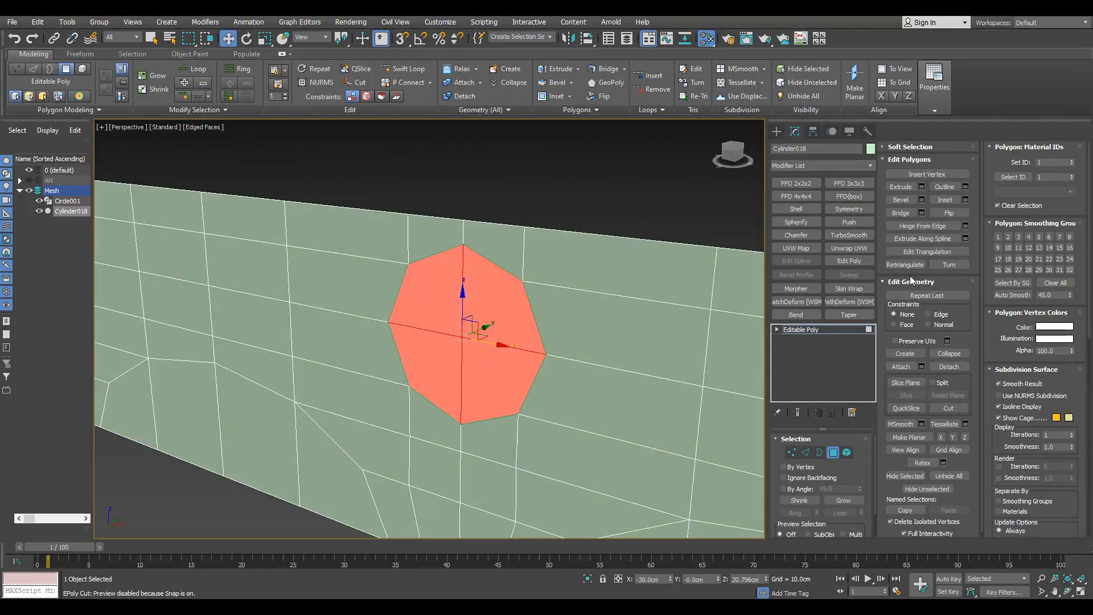
key(4)
key(alt+x)
scroll(501, 314, down, 3)
key(1)
scroll(466, 340, up, 4)
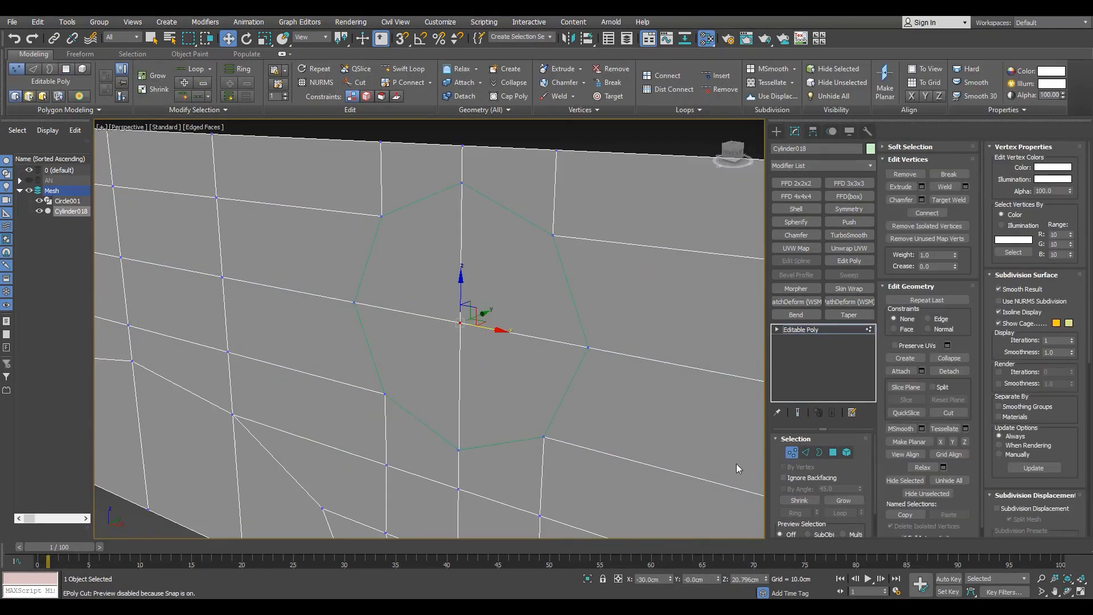
ctrl+click(832, 452)
Step: Bevel the octagon's faces inward with a height of -2.071 cm and an outline of -1.437 cm
click(922, 200)
middle_drag(535, 382, 532, 406)
right_click(437, 369)
right_click(437, 352)
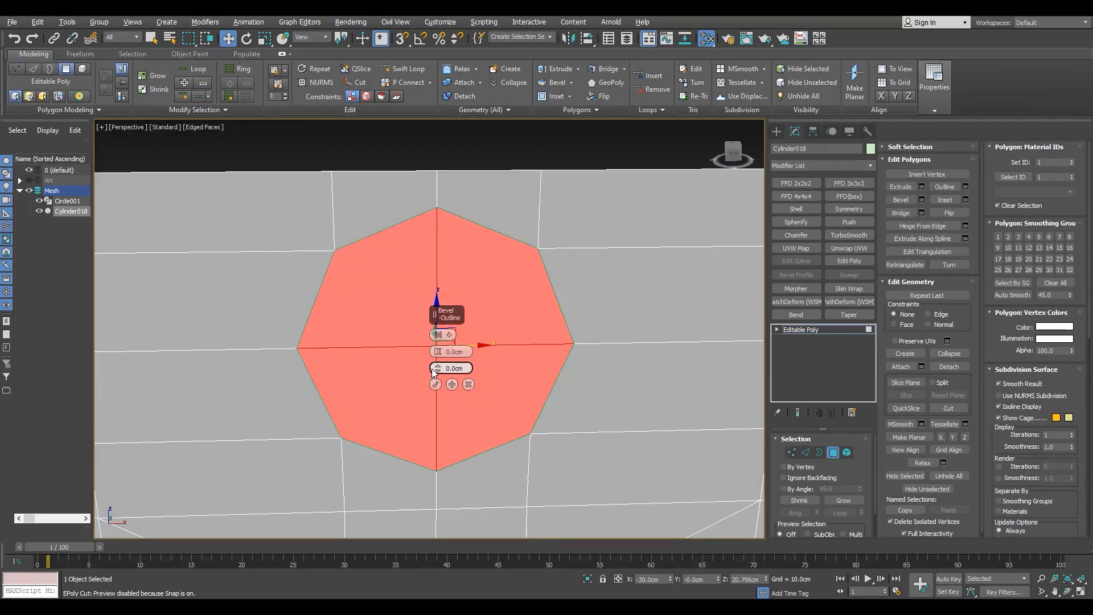
drag(437, 369, 452, 482)
alt+middle_drag(452, 482, 441, 393)
drag(438, 352, 459, 435)
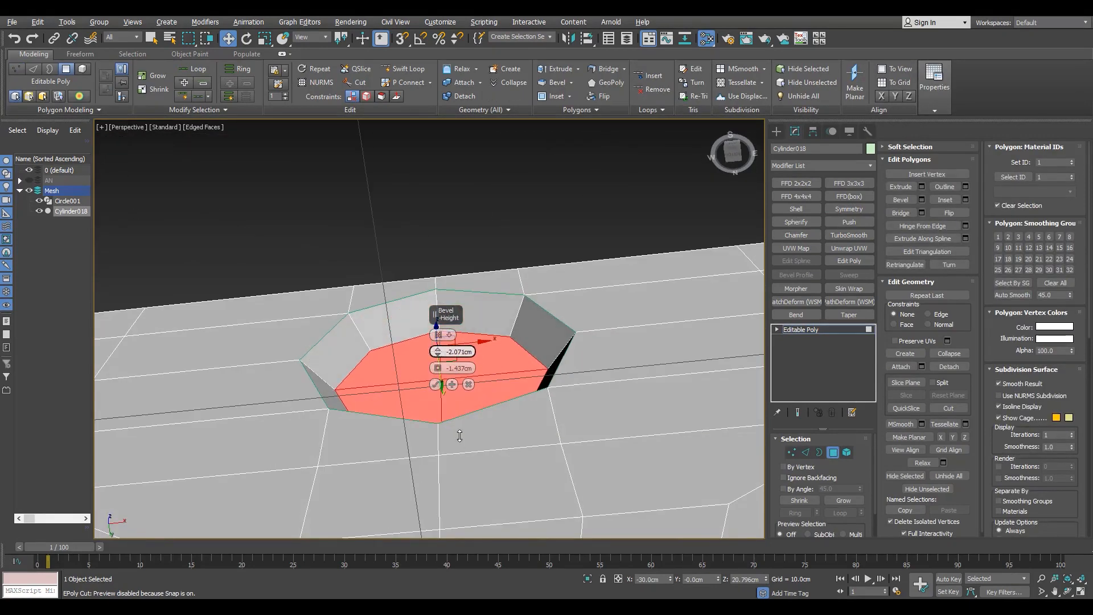
click(454, 385)
Step: Bevel the recessed octagonal faces again, outward from the recess floor with zero outline
right_click(437, 368)
right_click(437, 353)
drag(437, 352, 421, 290)
scroll(559, 388, up, 4)
click(434, 384)
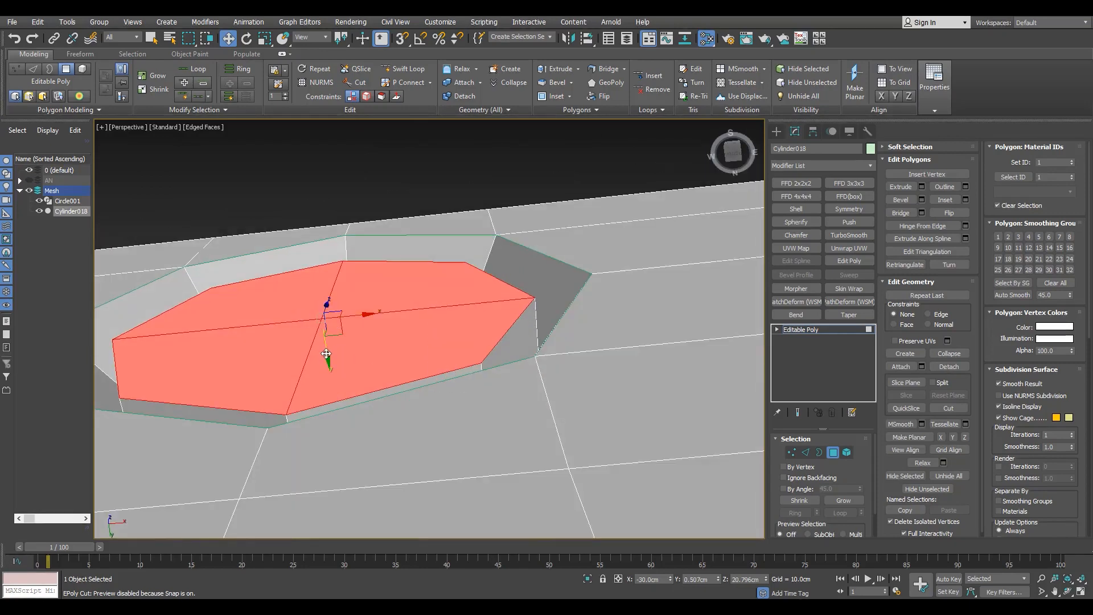
Step: Snap the raised octagonal faces flush with the mesh's front surface and delete them
key(s)
drag(326, 354, 597, 273)
key(Delete)
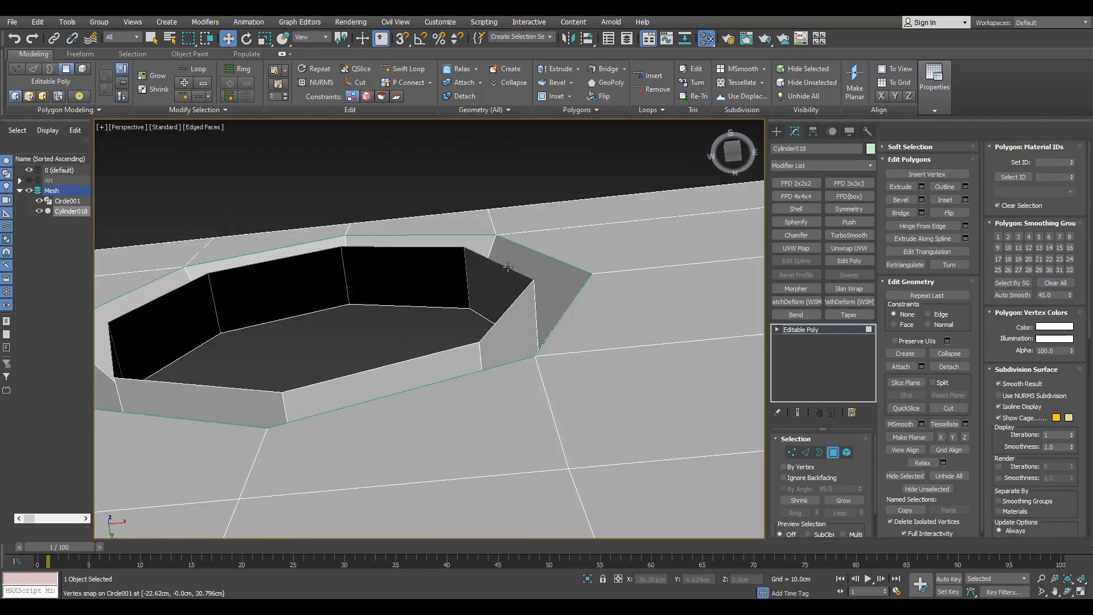
Step: Extend the open octagonal border inward as a flat rim and then back as a wall to the recess depth
key(3)
click(508, 267)
scroll(336, 267, down, 3)
alt+middle_drag(333, 270, 337, 298)
key(r)
shift+drag(338, 299, 548, 337)
scroll(340, 330, up, 3)
key(s)
key(s)
alt+middle_drag(549, 337, 384, 405)
scroll(384, 406, up, 3)
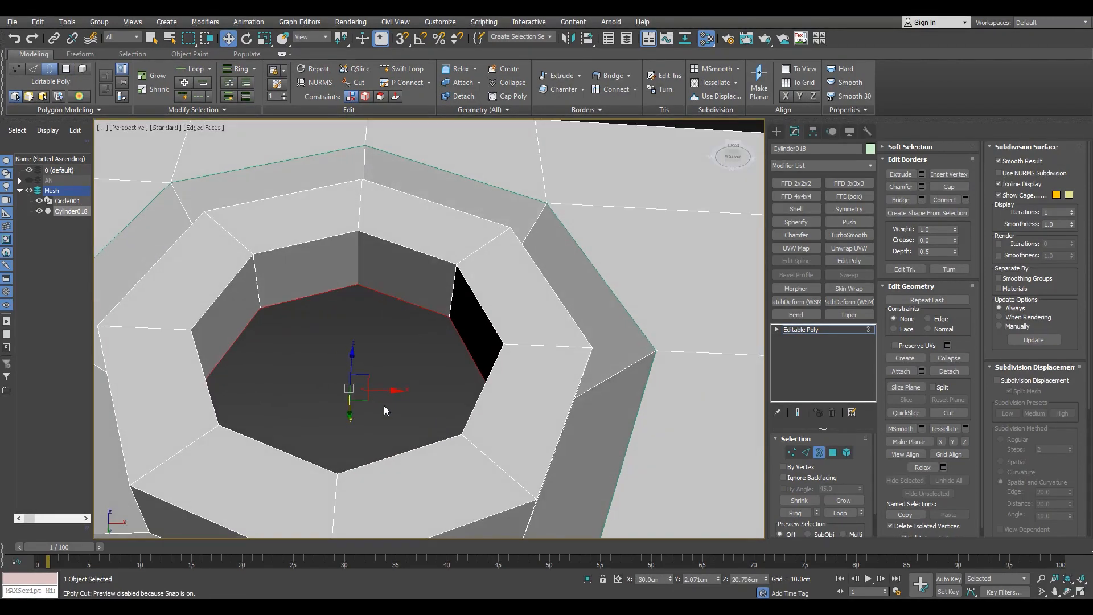
Step: Shrink the rear octagonal border slightly and extrude it forward, snapped flush with the mesh's front surface
key(r)
drag(353, 396, 350, 409)
key(w)
mouse_move(351, 408)
alt+middle_down()
mouse_move(364, 370)
mouse_move(362, 398)
alt+middle_up()
shift+drag(361, 424, 476, 281)
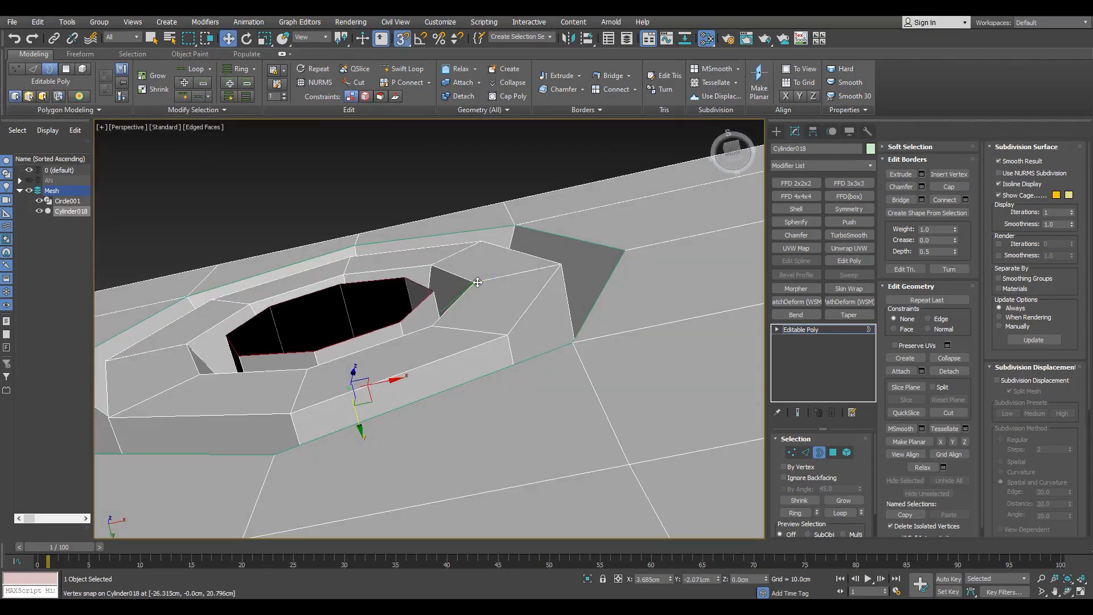
key(s)
alt+middle_drag(466, 287, 398, 375)
Step: Cap the innermost octagonal opening and divide the cap with edges through its opposite corners
key(alt+p)
key(1)
click(318, 398)
key(ctrl+shift+e)
key(alt+c)
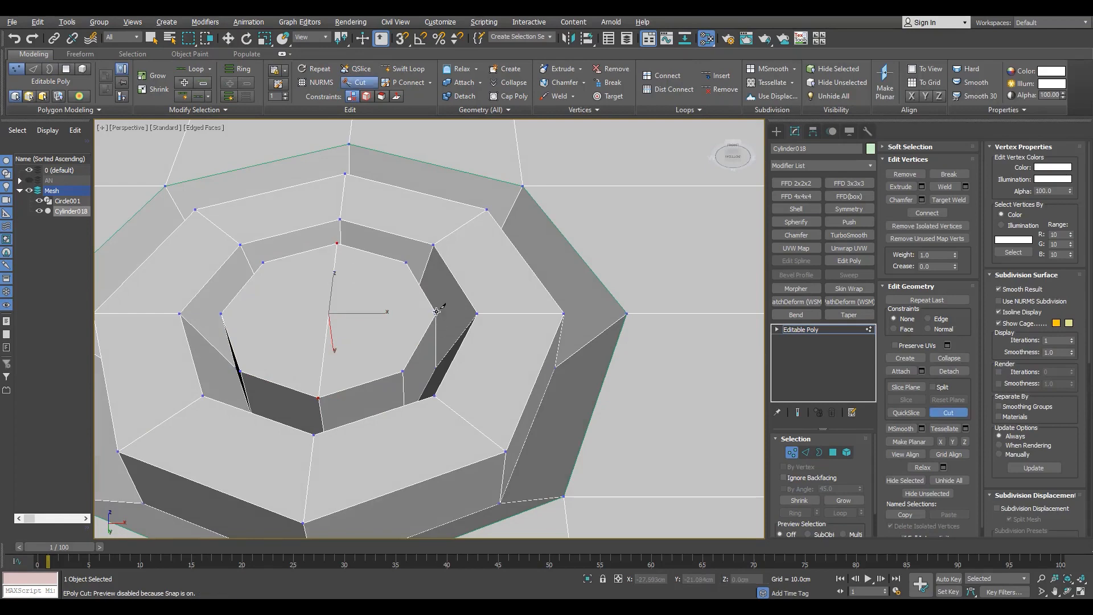
key(w)
Step: In the front view, delete the mesh left of the octagon's centre line and right of the arch's centre line
key(alt+w)
middle_click(535, 307)
key(alt+w)
middle_drag(367, 332, 446, 310)
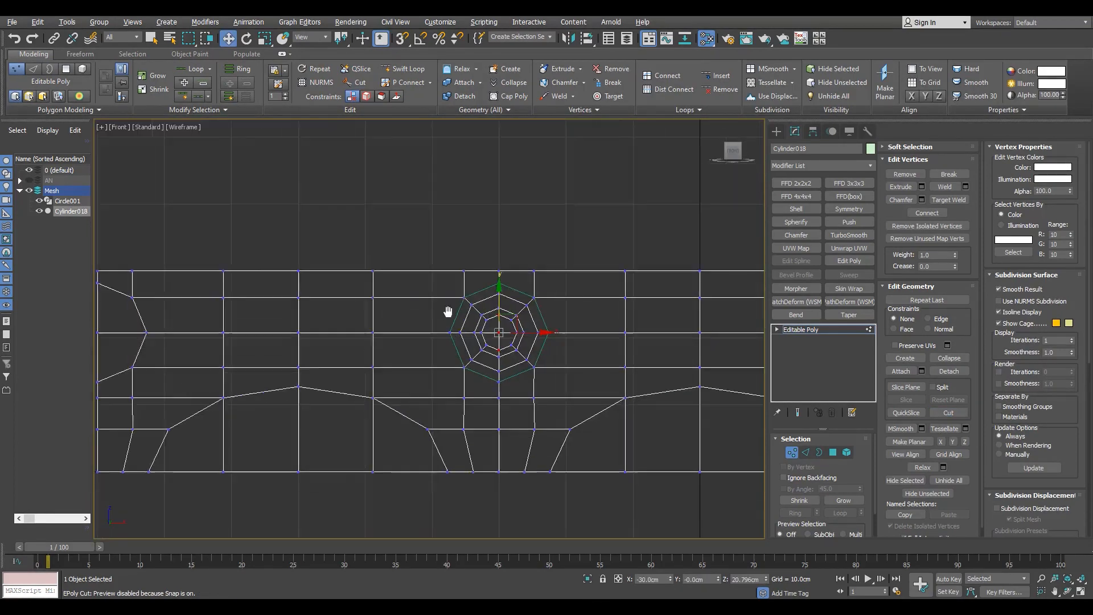
scroll(487, 325, up, 4)
scroll(486, 322, down, 4)
drag(74, 532, 73, 534)
middle_drag(623, 356, 397, 363)
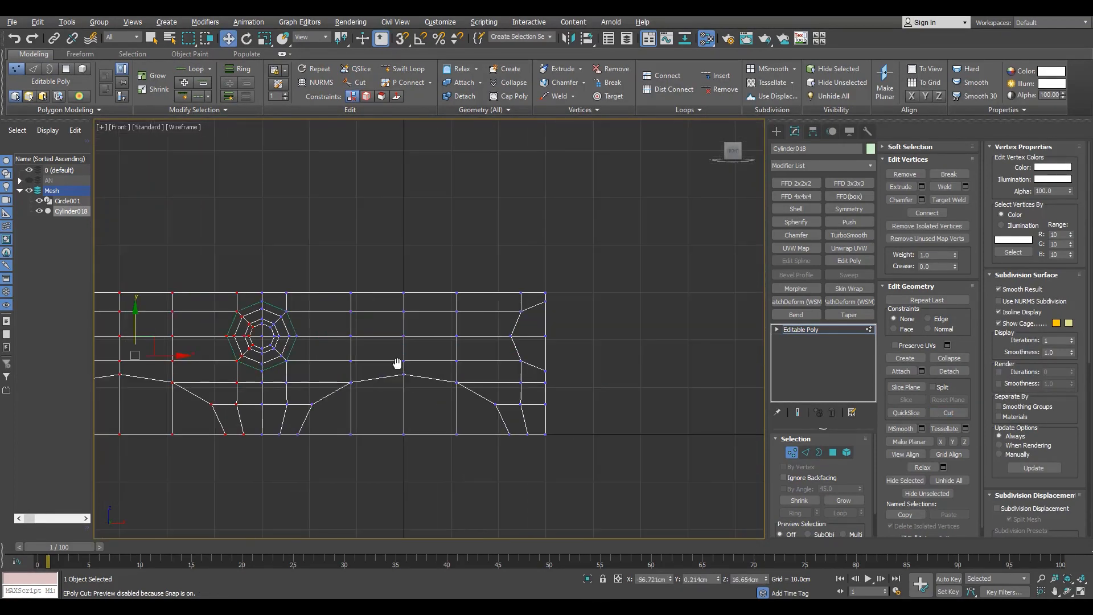
key(Delete)
key(Delete)
Step: Try to mirror the remaining segment across the arch's centre line with Symmetry, then undo it
key(2)
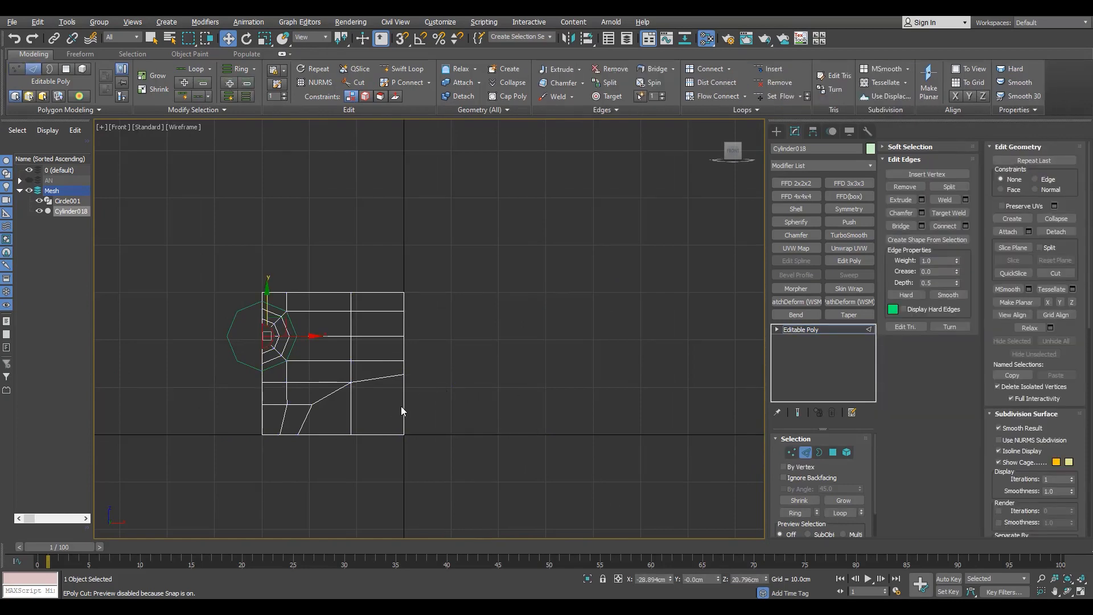
click(850, 211)
click(804, 474)
middle_drag(338, 420, 437, 401)
key(ctrl+e)
key(F3)
scroll(336, 398, down, 4)
scroll(437, 401, up, 6)
key(F4)
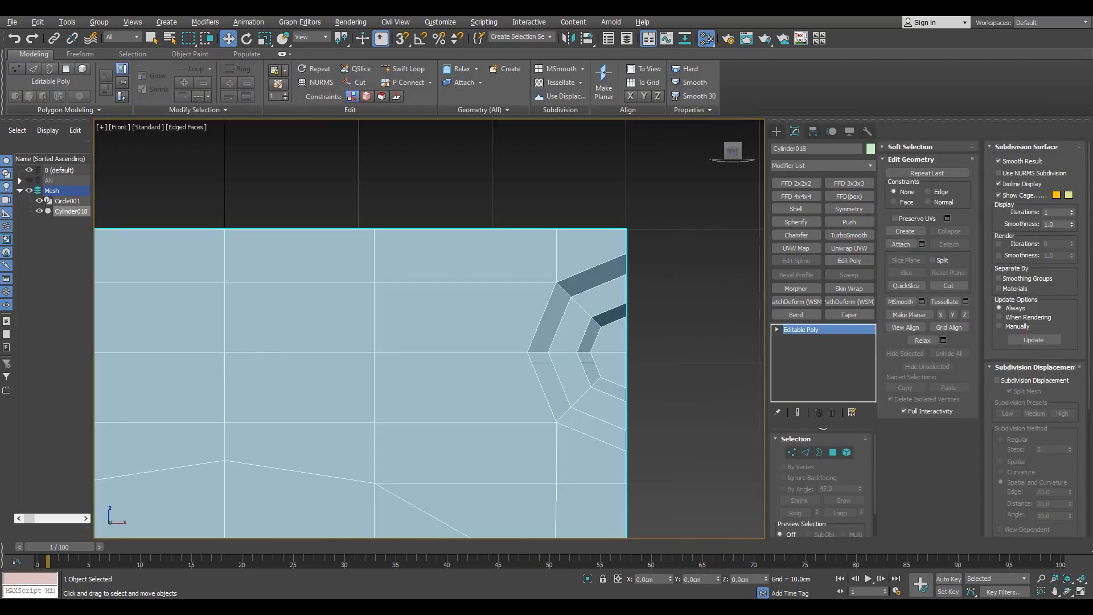
scroll(597, 290, down, 4)
key(1)
key(ctrl+z)
key(ctrl+z)
key(ctrl+z)
Step: Mirror the segment across the octagon's vertical centre line with Symmetry, collapse it, and hide Circle001
scroll(250, 341, up, 2)
key(alt+c)
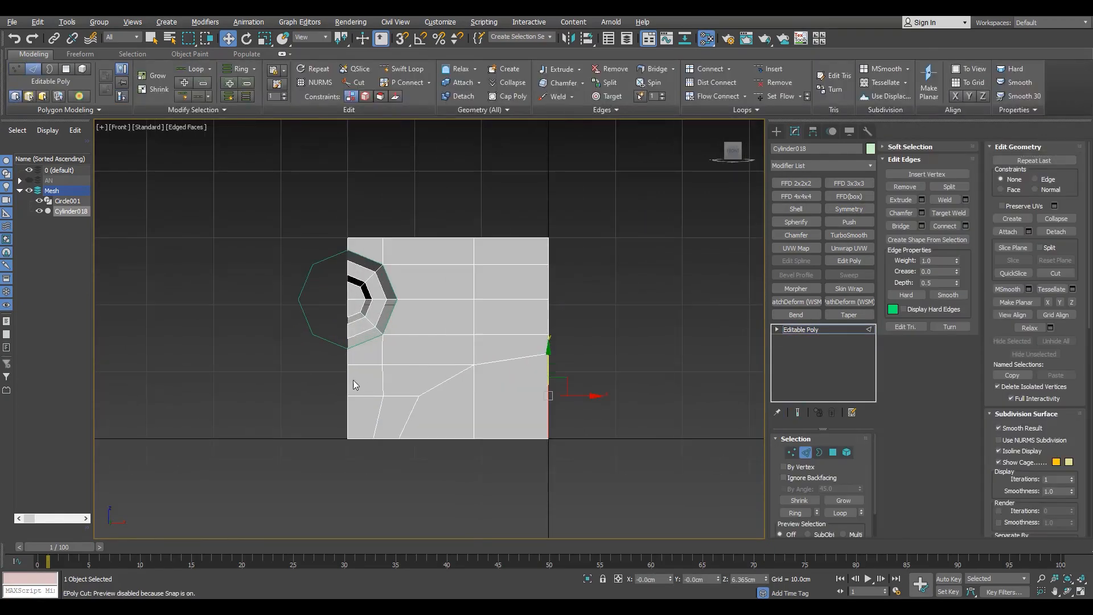
click(850, 210)
middle_drag(335, 443, 373, 441)
key(ctrl+e)
scroll(353, 396, down, 2)
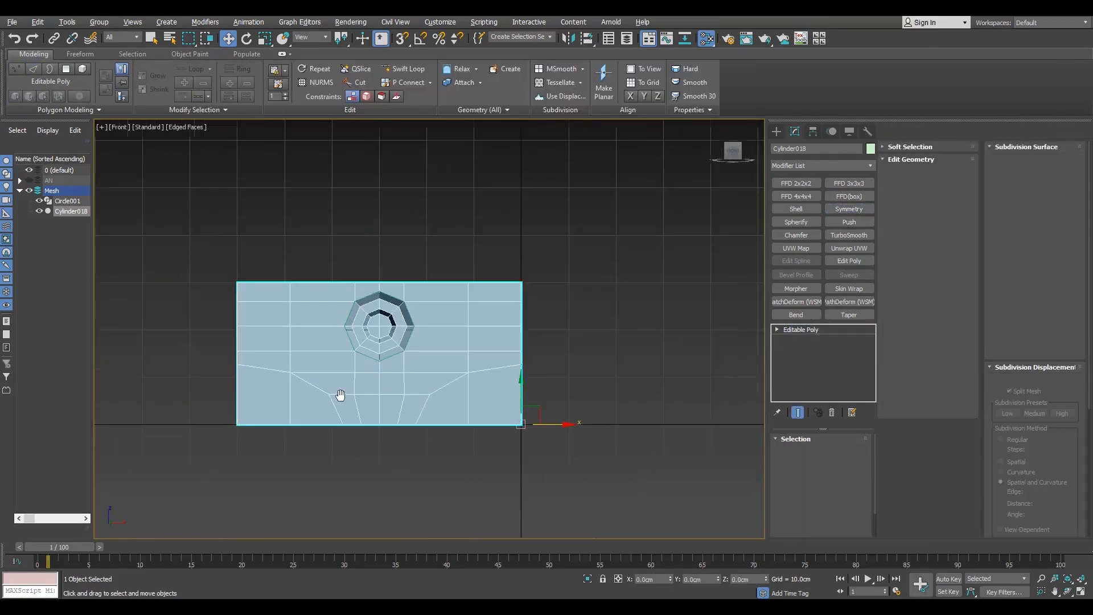
click(40, 201)
scroll(207, 303, up, 2)
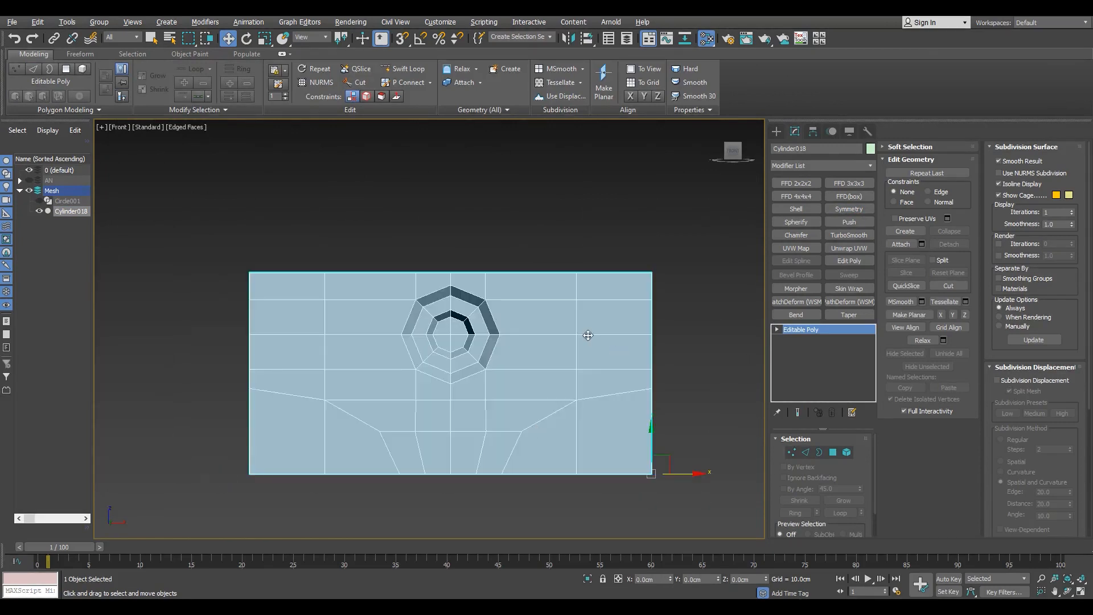
Step: Clone the finished segment as a copy snapped against its left end, offset 60 cm
scroll(632, 353, down, 4)
scroll(561, 401, up, 2)
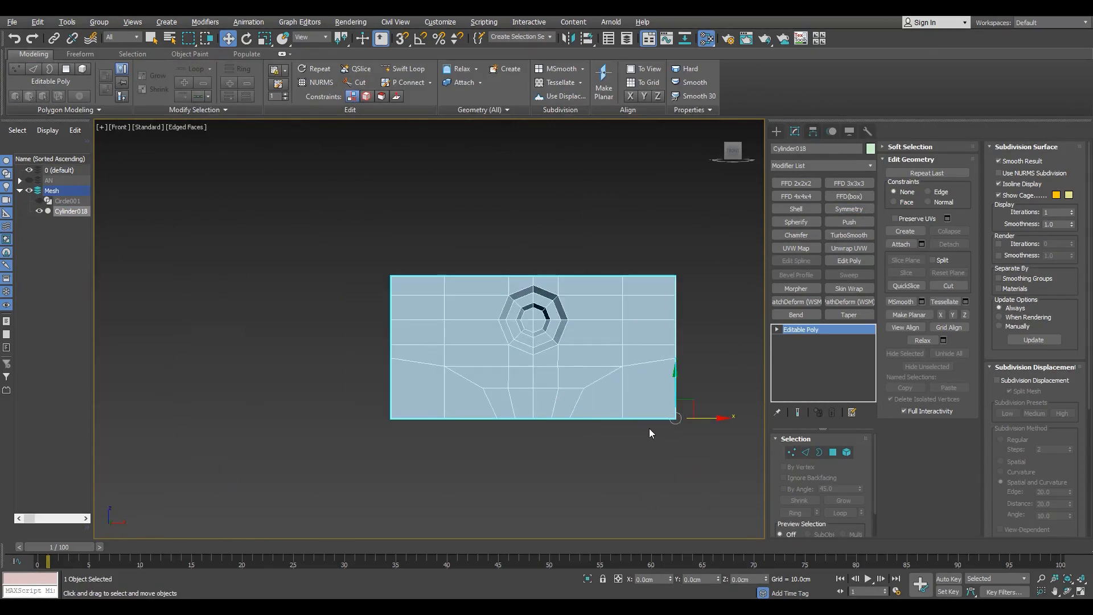
shift+drag(376, 434, 385, 420)
key(Return)
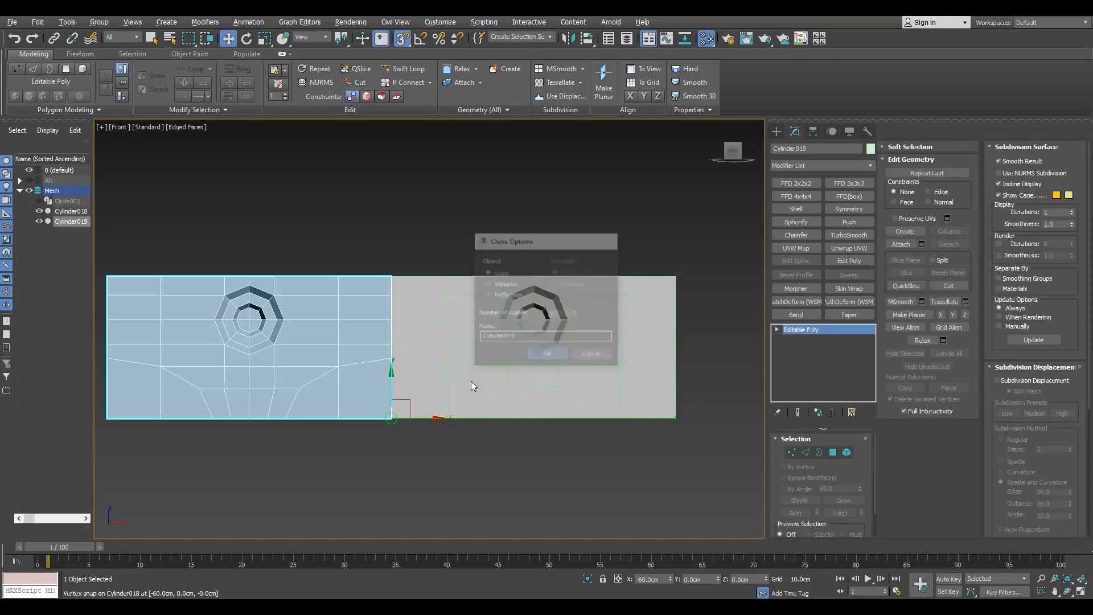
Step: Clone the new segment leftward as six more copies snapped end to end
middle_drag(412, 451, 619, 446)
scroll(604, 447, down, 2)
shift+drag(622, 424, 422, 424)
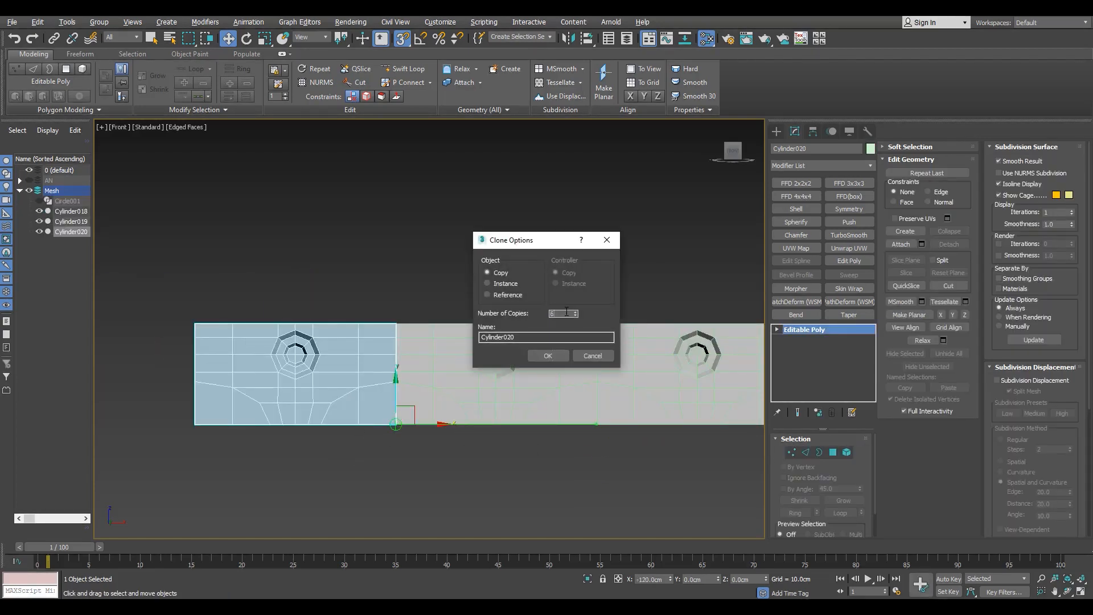
click(551, 357)
Step: Attach the seven copied segments to the original Cylinder018 to form one continuous strip
scroll(552, 356, down, 5)
drag(592, 333, 327, 402)
scroll(580, 328, up, 2)
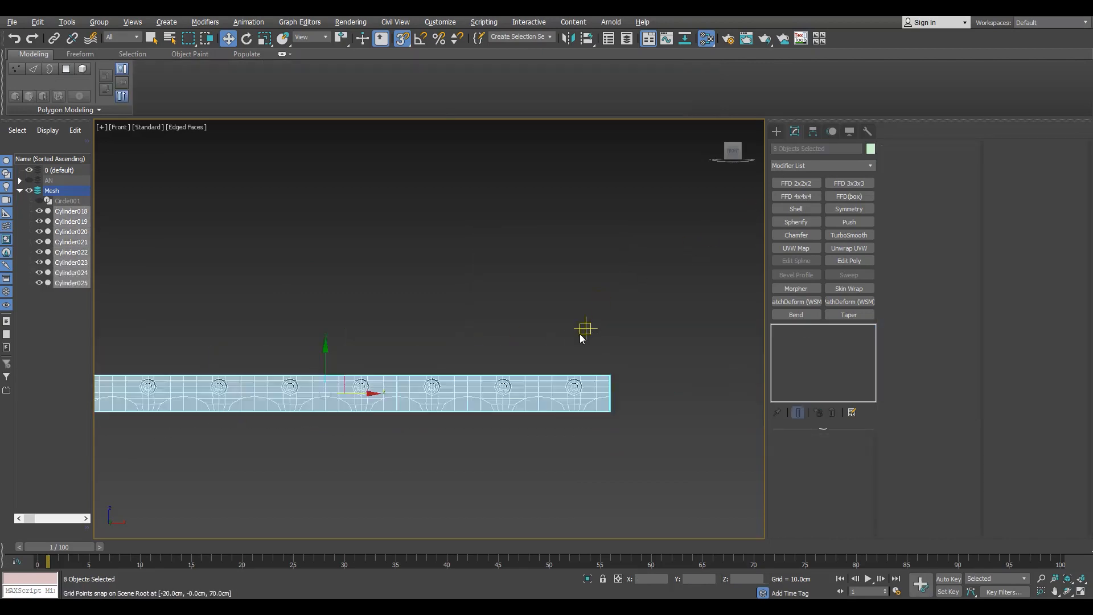
key(s)
scroll(552, 387, up, 4)
click(578, 408)
scroll(576, 410, down, 3)
key(alt+a)
click(501, 413)
click(404, 415)
click(313, 415)
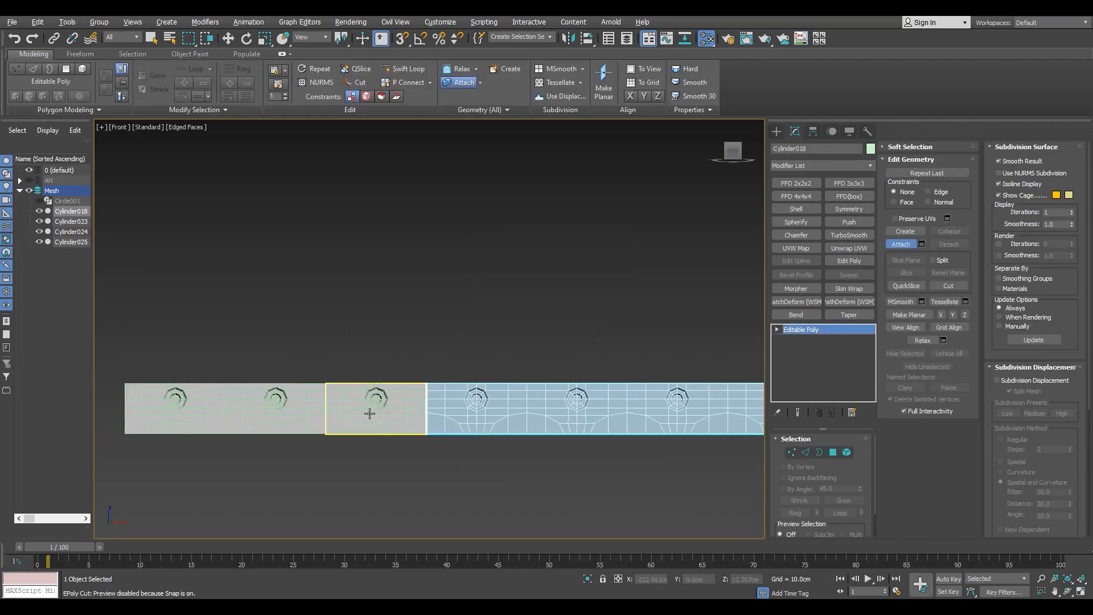
click(369, 413)
click(275, 415)
click(182, 417)
right_click(295, 497)
Step: Set the joined strip's object colour to black
middle_drag(739, 406, 448, 407)
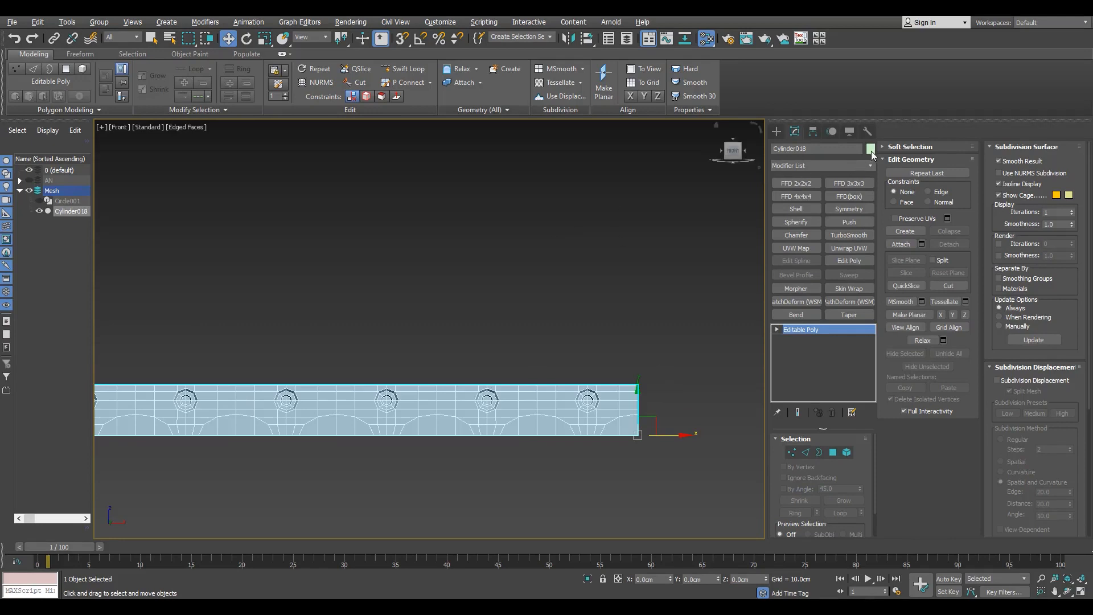
click(871, 149)
click(604, 370)
mouse_move(797, 122)
mouse_down()
mouse_move(804, 139)
mouse_move(787, 138)
mouse_up()
click(917, 193)
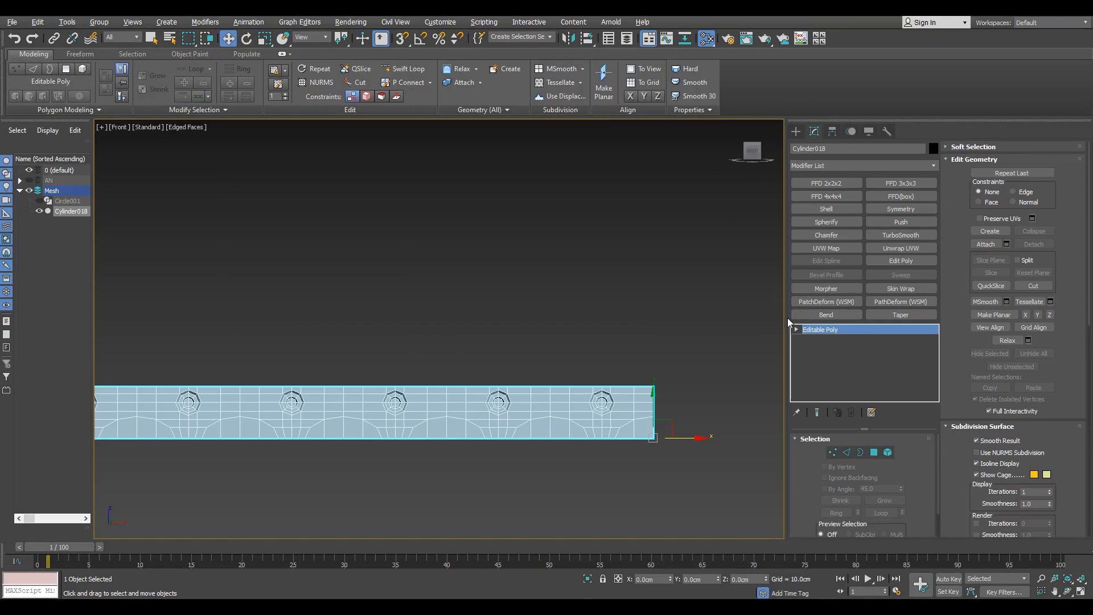
drag(788, 322, 756, 319)
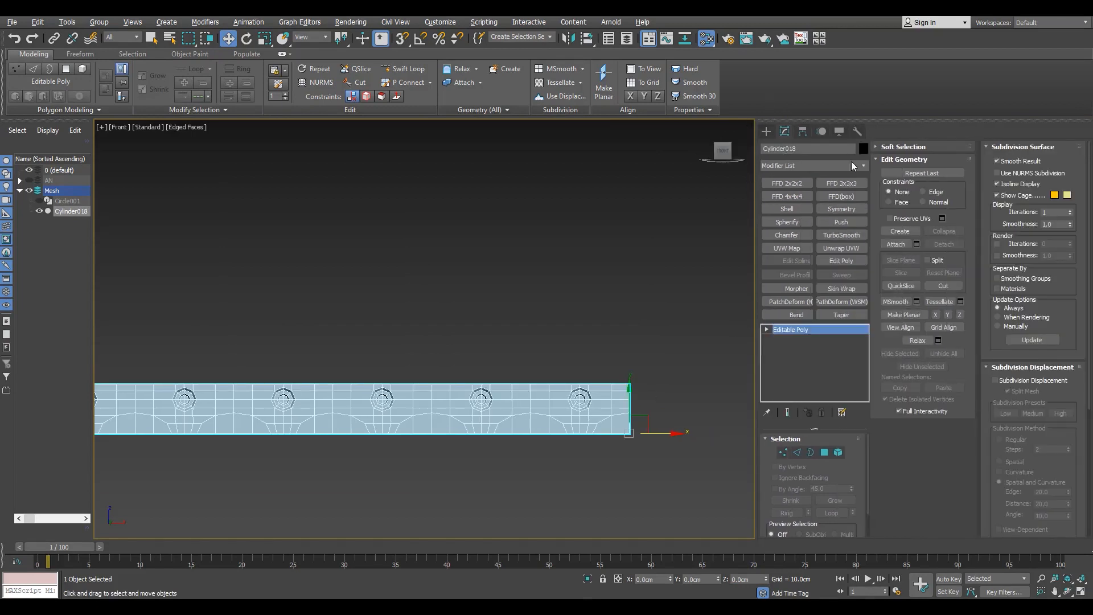
Step: Centre the strip's pivot, reset its transform and collapse it to an editable poly
click(803, 132)
click(819, 209)
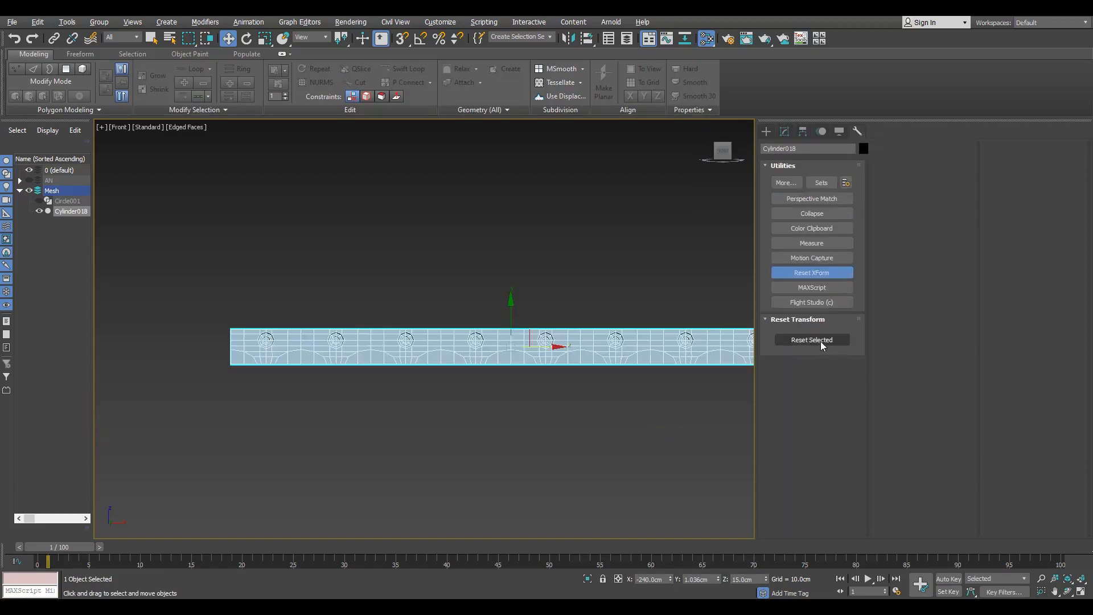
click(812, 342)
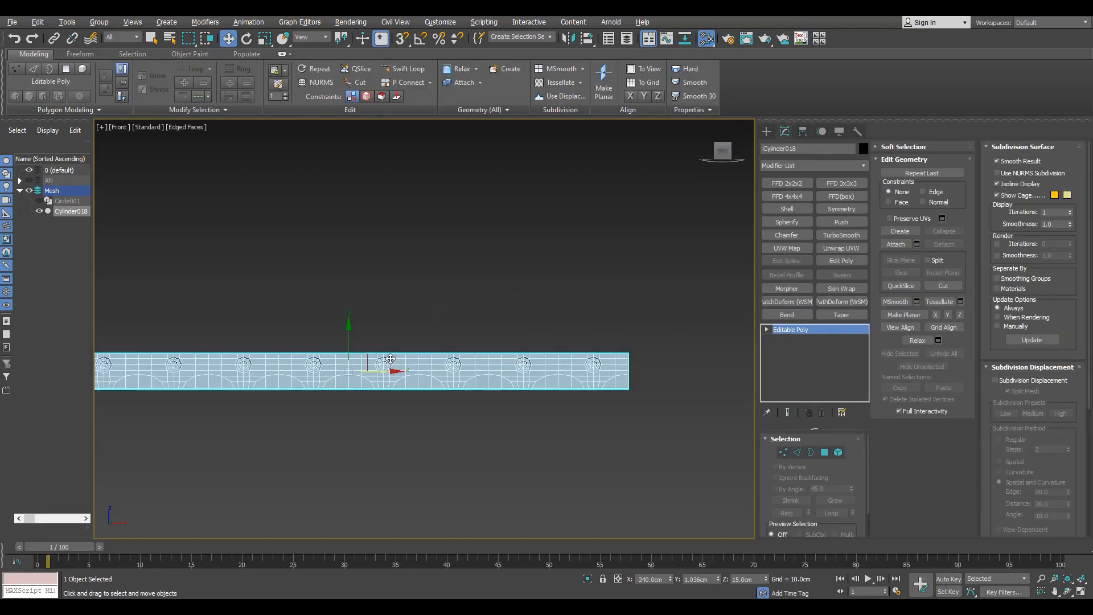
Step: Add a Bend modifier on the X axis to the strip and reset its trial angle and direction to 0
scroll(390, 359, up, 2)
middle_drag(478, 394, 584, 398)
scroll(549, 393, down, 1)
click(786, 315)
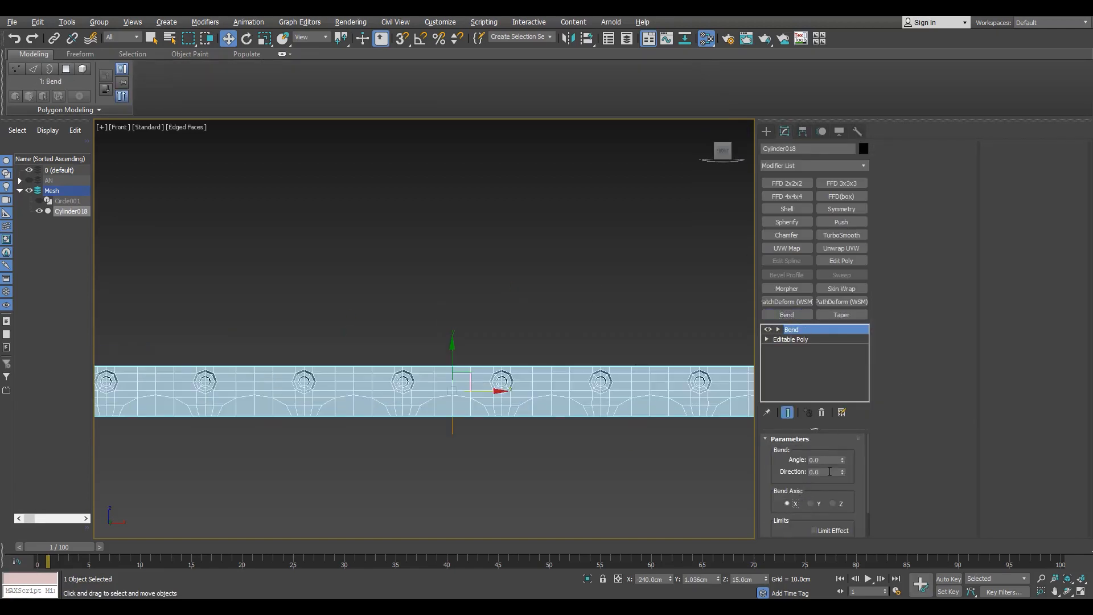
drag(844, 467, 844, 610)
right_click(842, 460)
right_click(843, 471)
Step: Bend the strip into a closed ring with a bend angle of -360
scroll(717, 468, down, 3)
middle_drag(717, 468, 572, 413)
drag(843, 462, 206, 18)
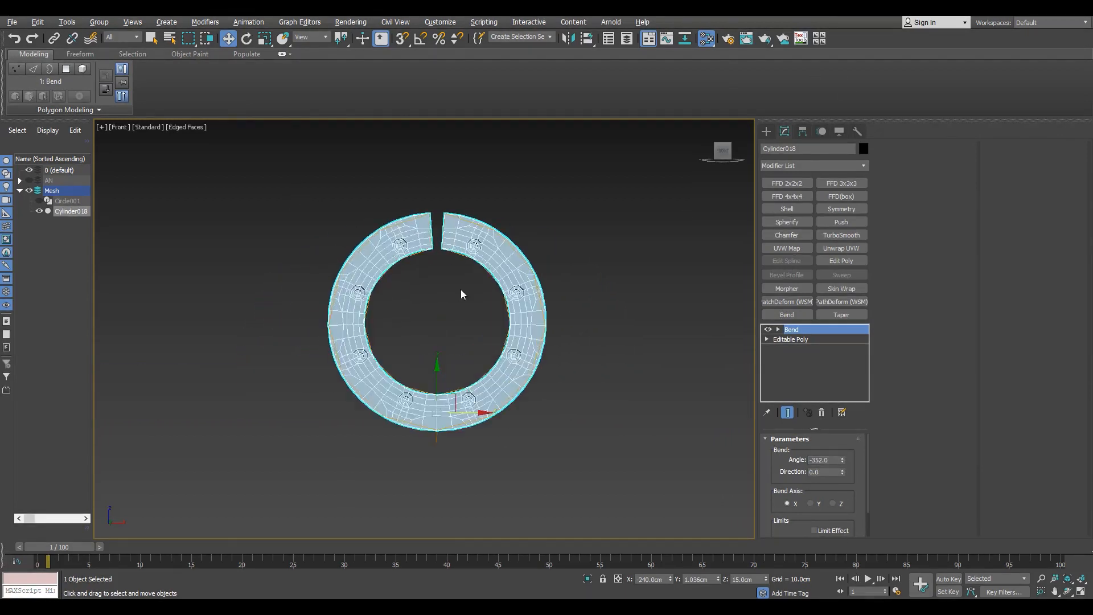
scroll(443, 238, up, 5)
drag(842, 460, 839, 549)
scroll(566, 260, up, 7)
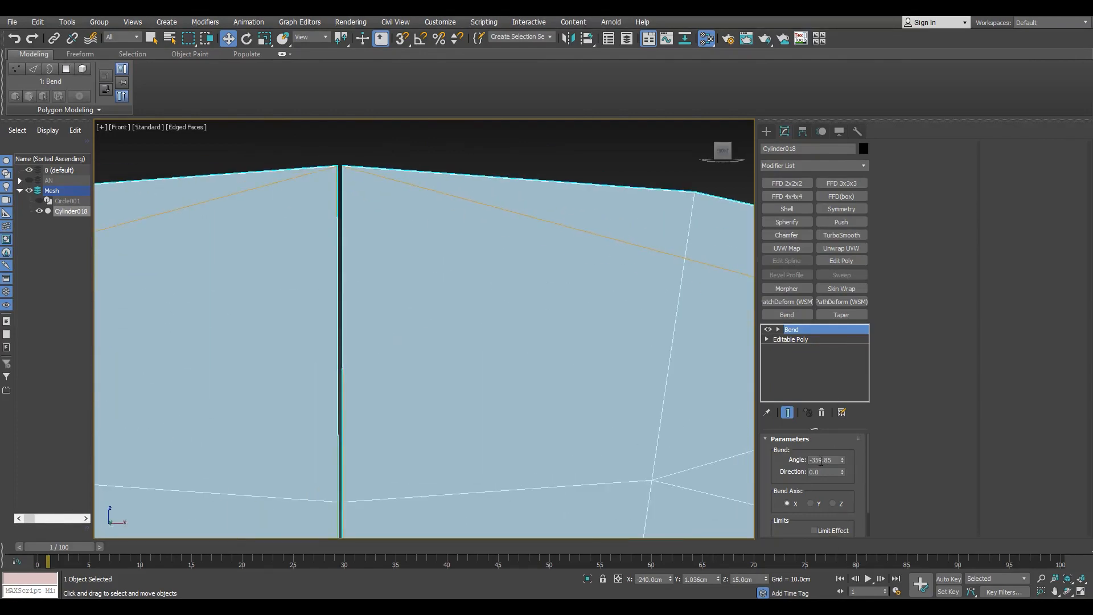
key(Return)
scroll(322, 283, down, 6)
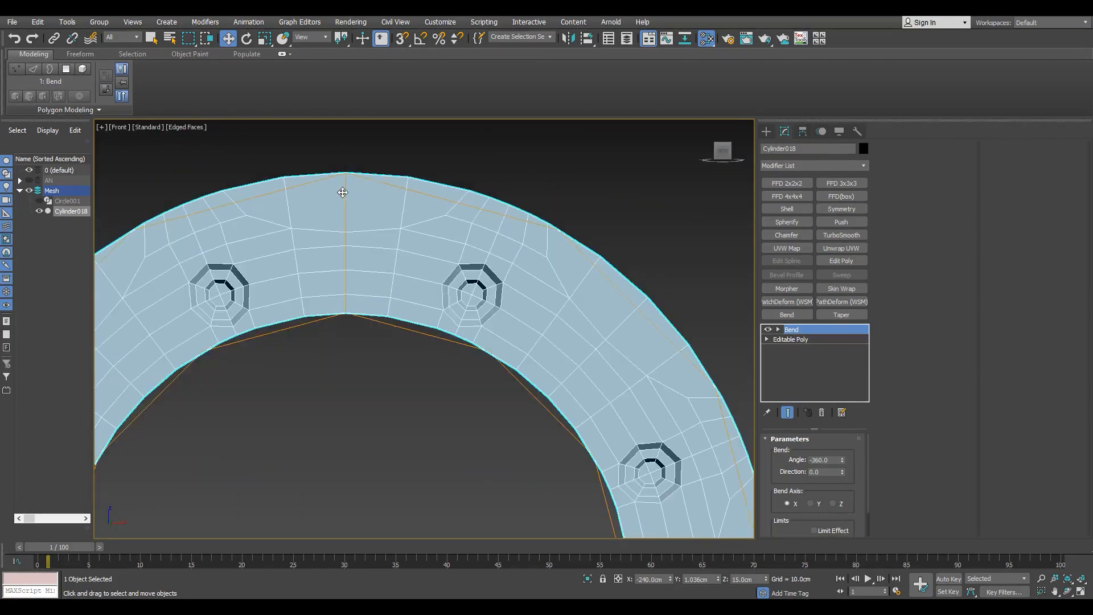
Step: Collapse the ring to an editable poly and weld the border vertices where the segments meet
key(3)
key(ctrl+a)
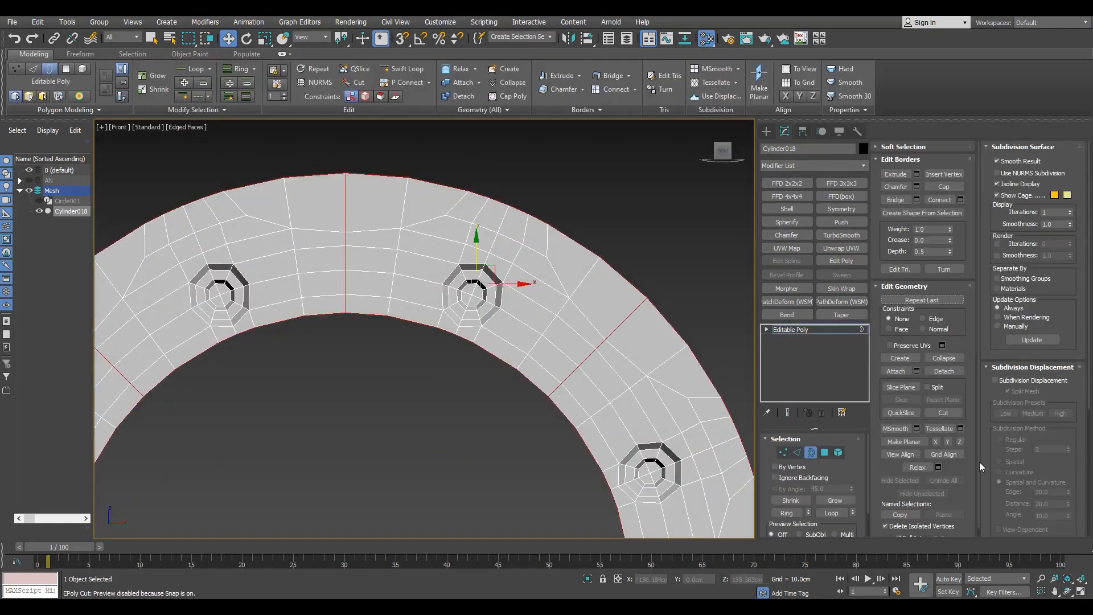
ctrl+click(782, 453)
click(961, 186)
click(430, 376)
key(3)
key(ctrl+a)
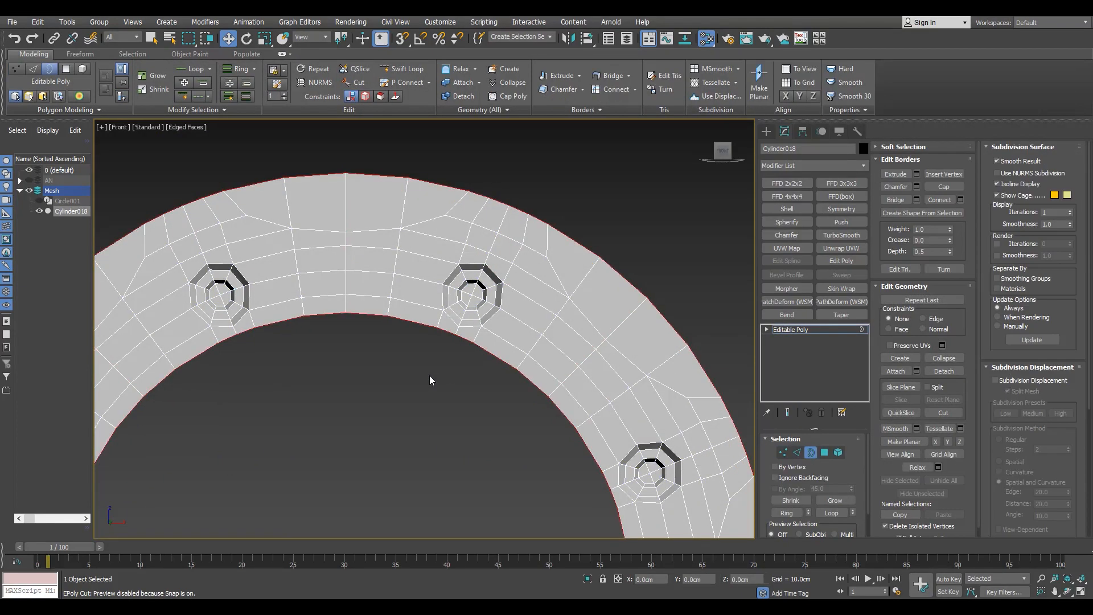
Step: Examine the whole ring in the perspective view and check its open borders
scroll(429, 378, down, 6)
middle_drag(497, 489, 659, 410)
scroll(658, 410, up, 3)
click(802, 331)
key(alt+w)
right_click(652, 457)
key(alt+w)
key(z)
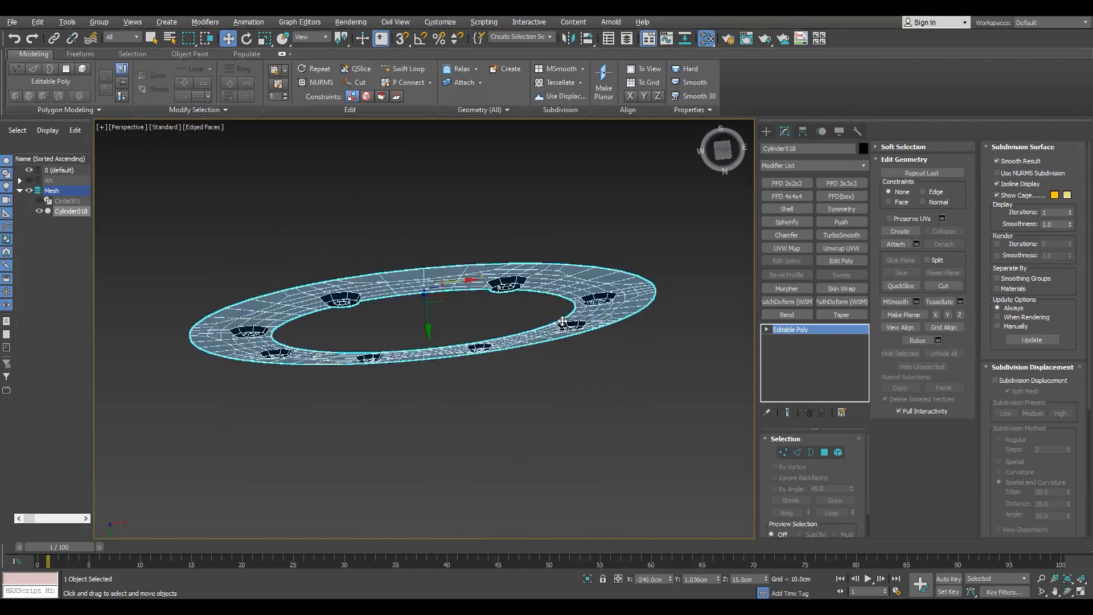
scroll(593, 471, up, 5)
key(4)
key(alt+c)
key(3)
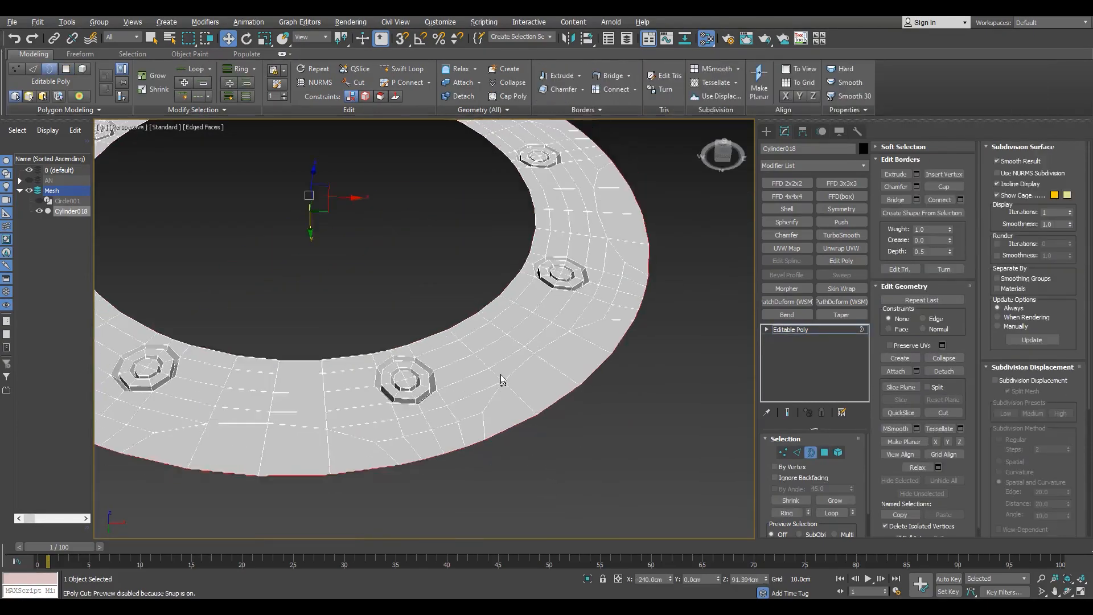
Step: Select the polygons inside all eight arches along the ring's outer edge and recess them with Bevel
alt+middle_drag(502, 380, 638, 347)
scroll(495, 359, up, 2)
key(4)
click(512, 311)
ctrl+click(563, 283)
ctrl+click(611, 258)
ctrl+click(655, 236)
scroll(656, 235, down, 3)
ctrl+click(512, 332)
right_click(512, 332)
click(415, 363)
click(429, 383)
right_click(422, 343)
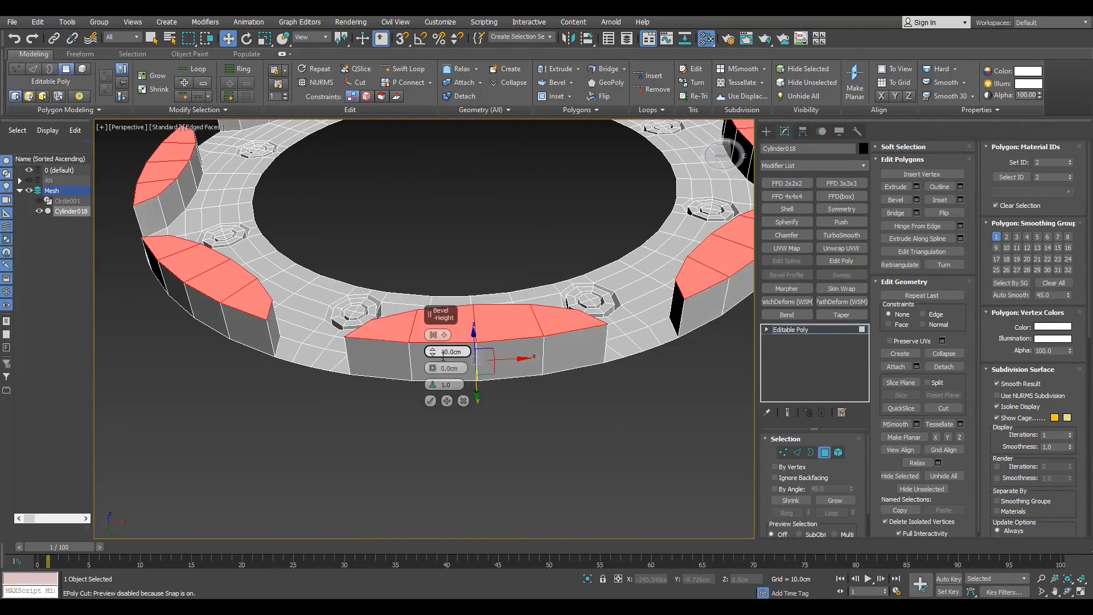
right_click(429, 367)
click(430, 386)
Step: Select the outer side wall polygons of all the recessed arches and delete them
alt+middle_drag(484, 367, 517, 352)
shift+drag(425, 412, 438, 427)
click(512, 406)
ctrl+click(446, 410)
ctrl+click(393, 416)
ctrl+click(336, 415)
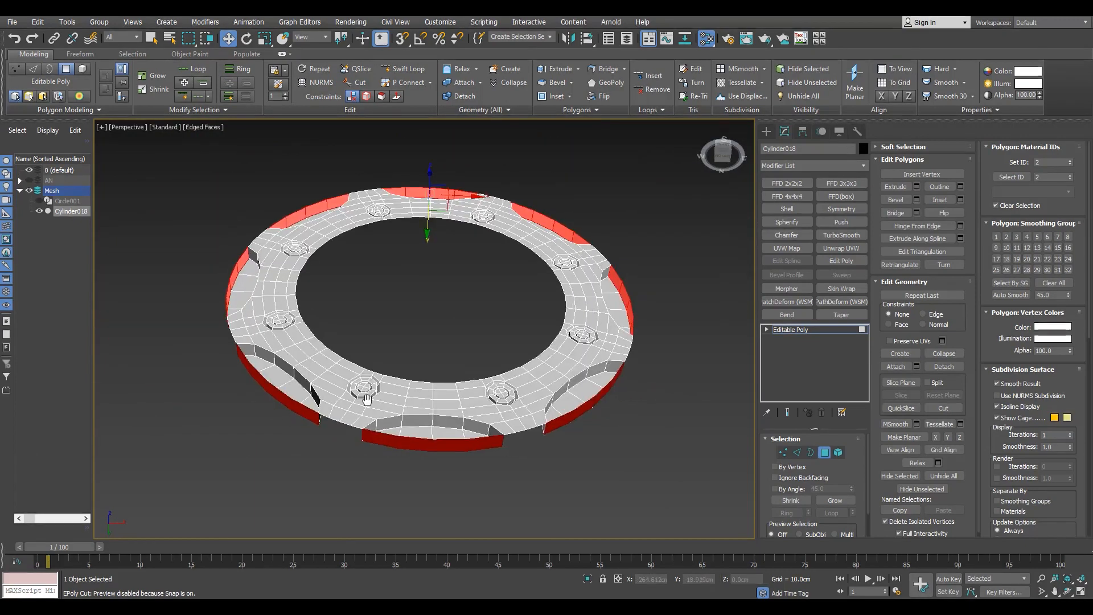
scroll(378, 423, up, 2)
key(Delete)
Step: Extrude the ring's outer edges between the arches down to the level of the recessed arch floors using snapping
alt+middle_drag(368, 400, 330, 393)
key(2)
click(541, 442)
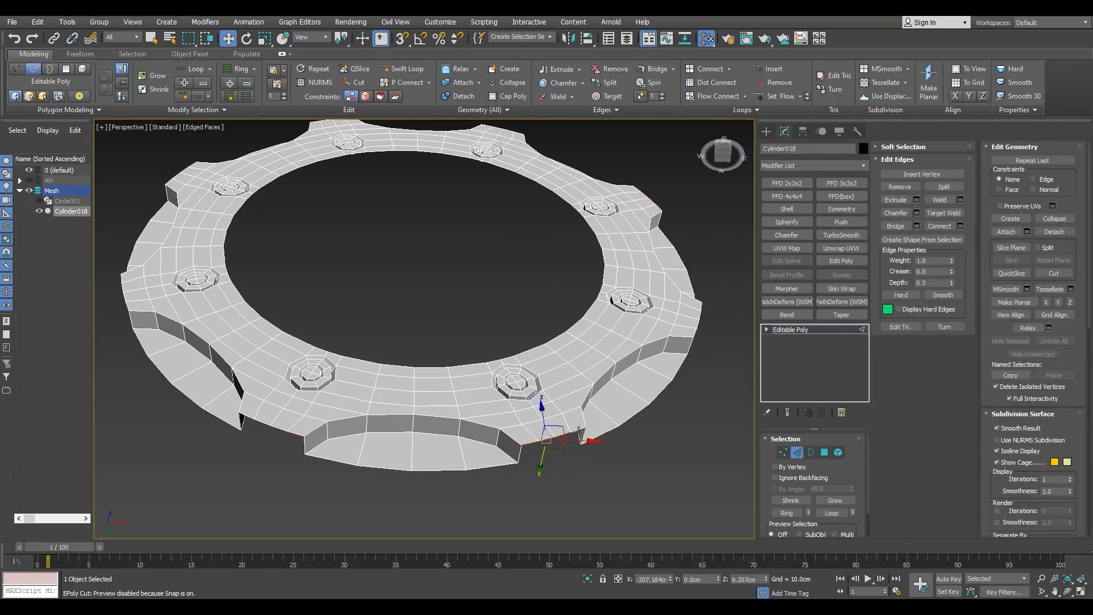
alt+middle_drag(578, 431, 590, 413)
scroll(588, 411, up, 4)
shift+drag(545, 351, 639, 391)
Step: Weld all vertices of the ring and check its remaining open borders
key(1)
key(ctrl+a)
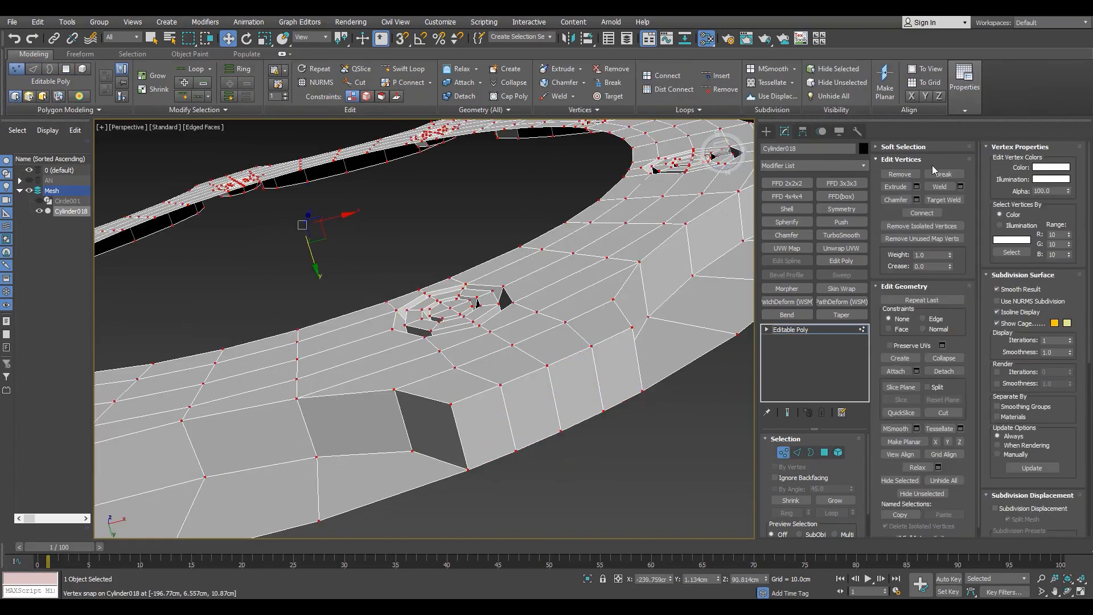
click(938, 186)
key(3)
key(ctrl+a)
scroll(568, 508, down, 4)
Step: Fix the remaining open edges on the ring's outer wall and weld all vertices again
alt+middle_drag(563, 504, 509, 310)
key(2)
click(580, 265)
ctrl+click(589, 249)
scroll(589, 260, up, 4)
key(s)
key(1)
key(ctrl+a)
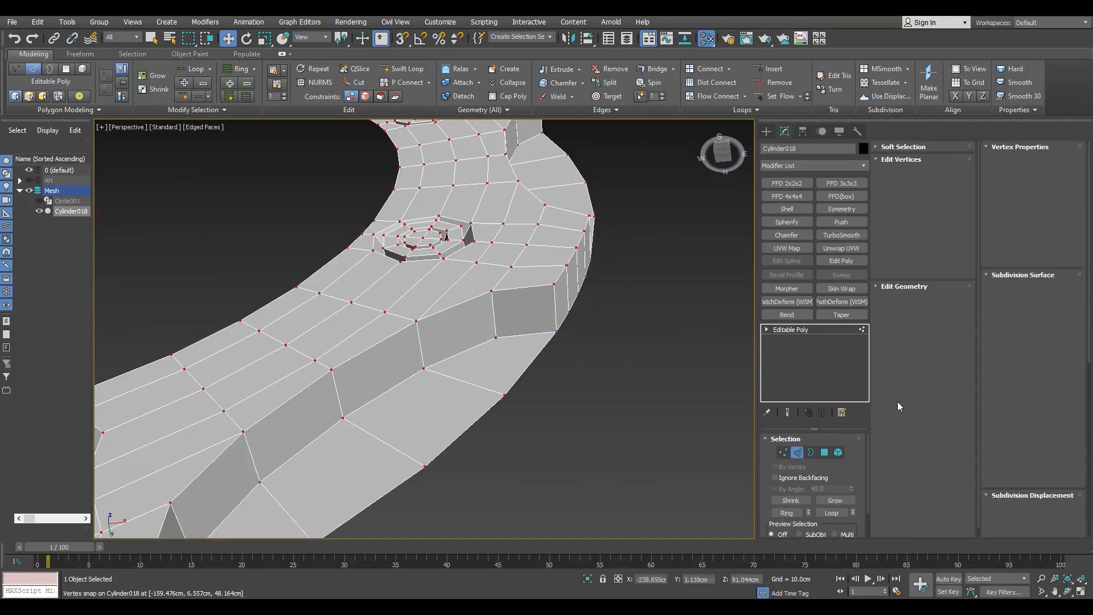
click(939, 186)
Step: Extrude the ring's open outer and inner borders backward to give the ring thickness
key(3)
scroll(569, 296, down, 5)
key(ctrl+a)
middle_drag(374, 342, 484, 307)
scroll(496, 320, up, 4)
key(r)
scroll(496, 342, up, 4)
scroll(444, 324, down, 3)
key(w)
shift+drag(361, 334, 364, 356)
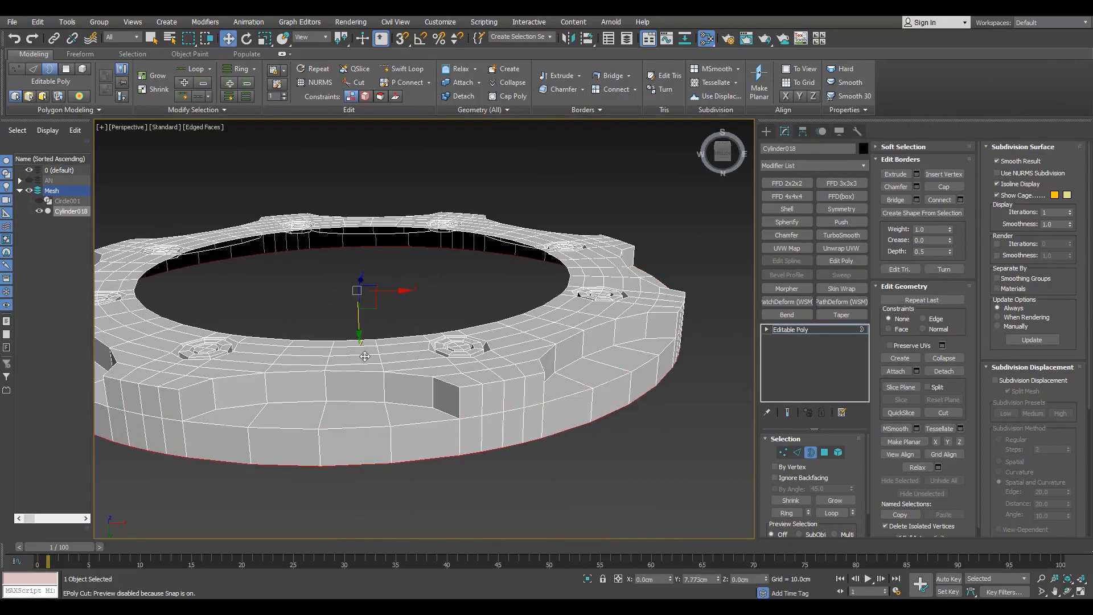
Step: Extrude the border slightly outward by scaling and bring it back up to the arch floor level with snapping
key(r)
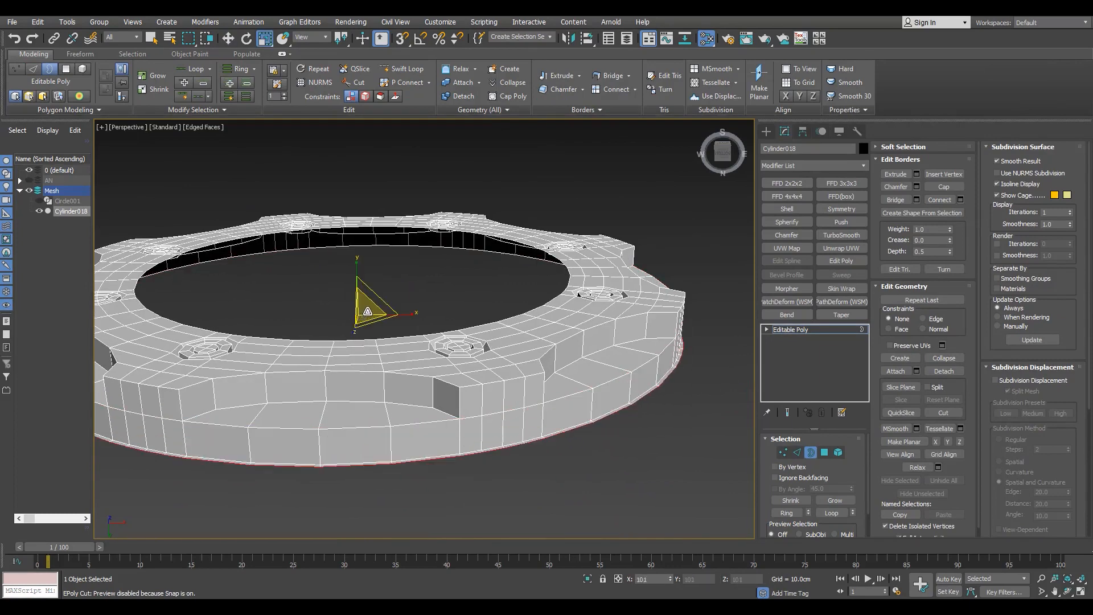
shift+drag(356, 355, 490, 412)
key(s)
key(s)
alt+middle_drag(495, 395, 522, 397)
scroll(463, 421, up, 3)
key(alt+c)
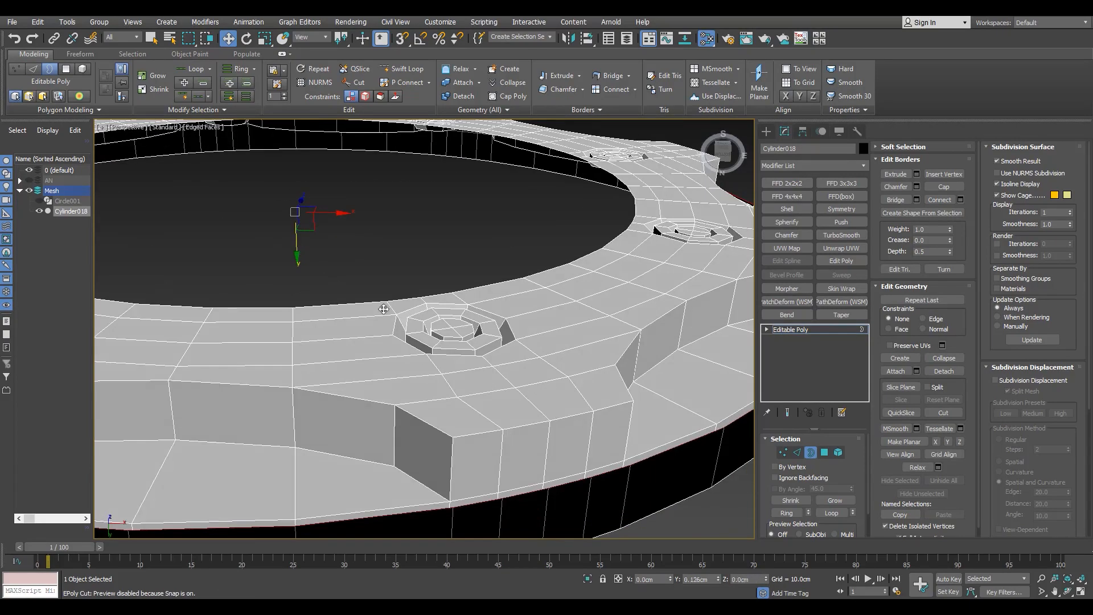
Step: Extrude the outer border by scaling and raise it into a thin rim around the arches
scroll(384, 309, down, 5)
key(r)
alt+middle_drag(383, 309, 340, 311)
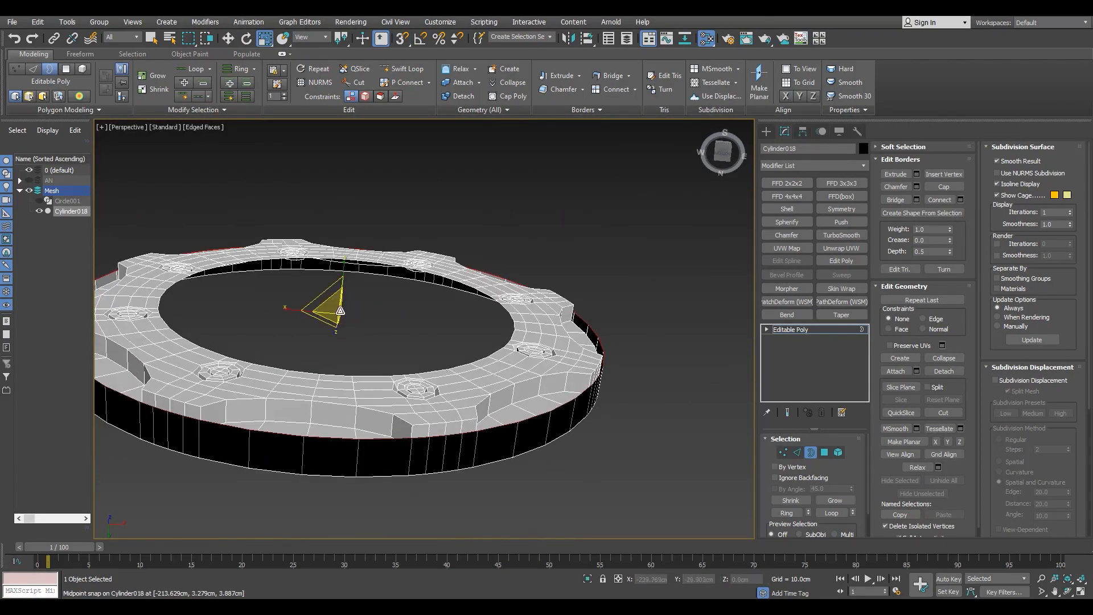
shift+drag(341, 311, 341, 306)
key(w)
scroll(420, 368, up, 3)
scroll(419, 368, down, 3)
alt+middle_drag(364, 370, 349, 354)
drag(334, 353, 340, 342)
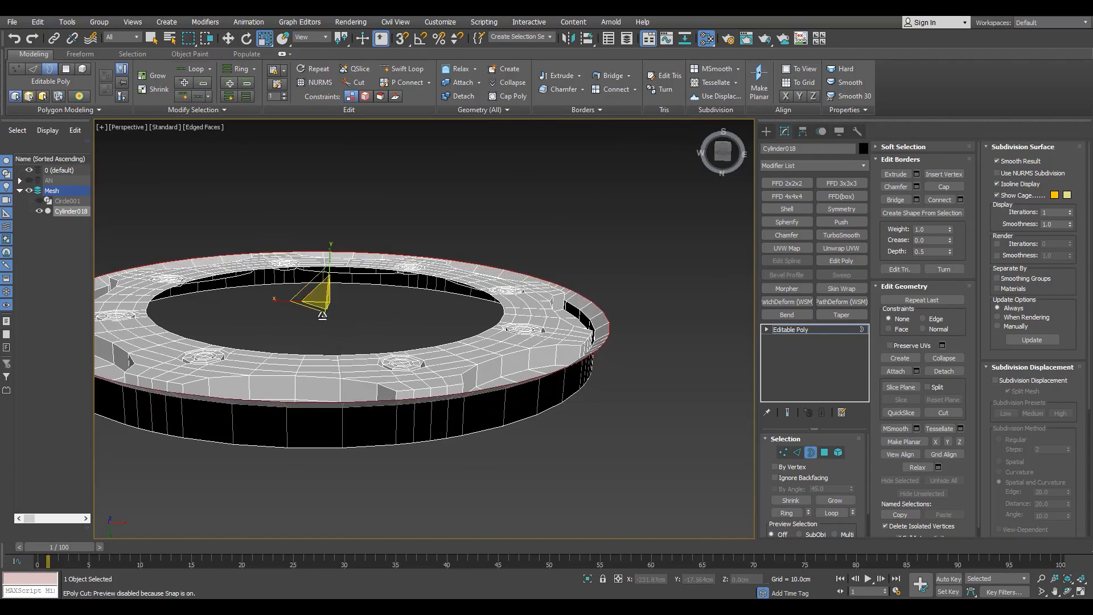
Step: Widen the rim by scaling its border outward and extrude the border down along the outside
scroll(421, 346, up, 4)
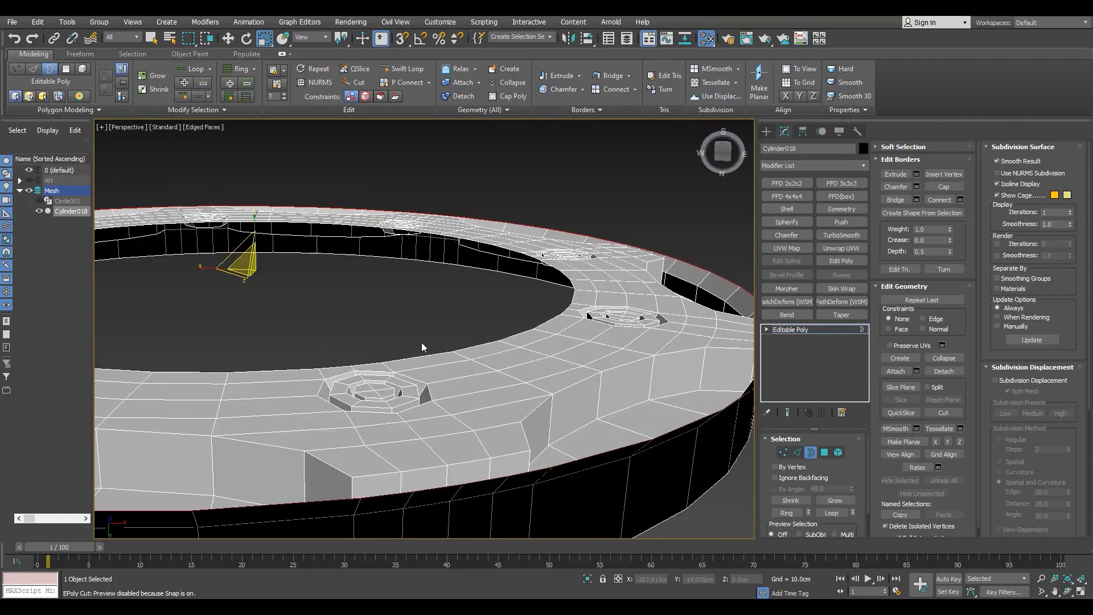
key(w)
scroll(312, 349, down, 4)
drag(248, 282, 247, 278)
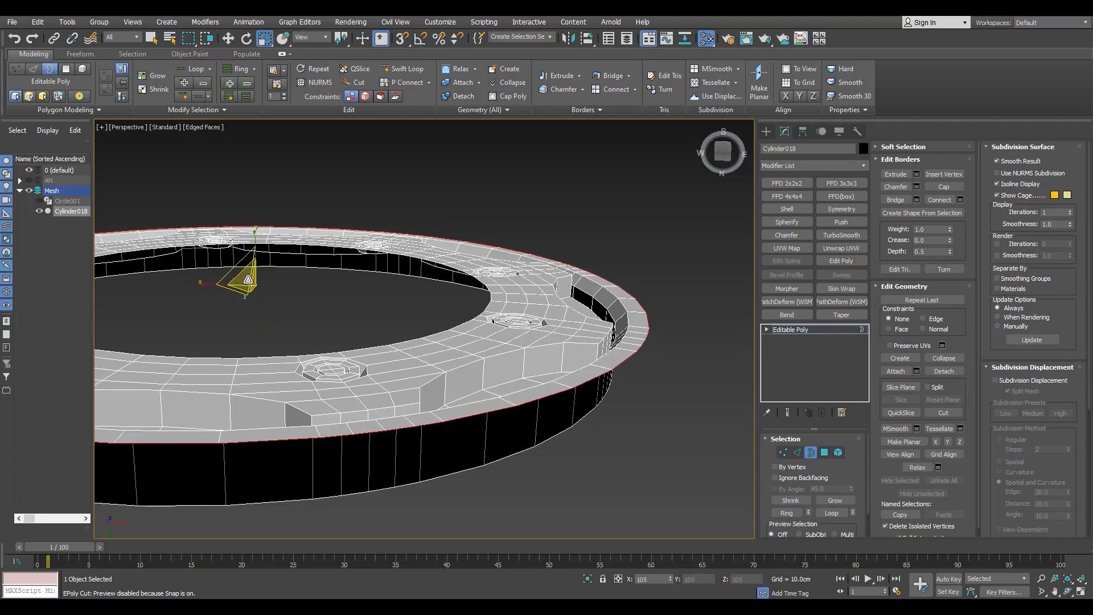
drag(257, 320, 265, 327)
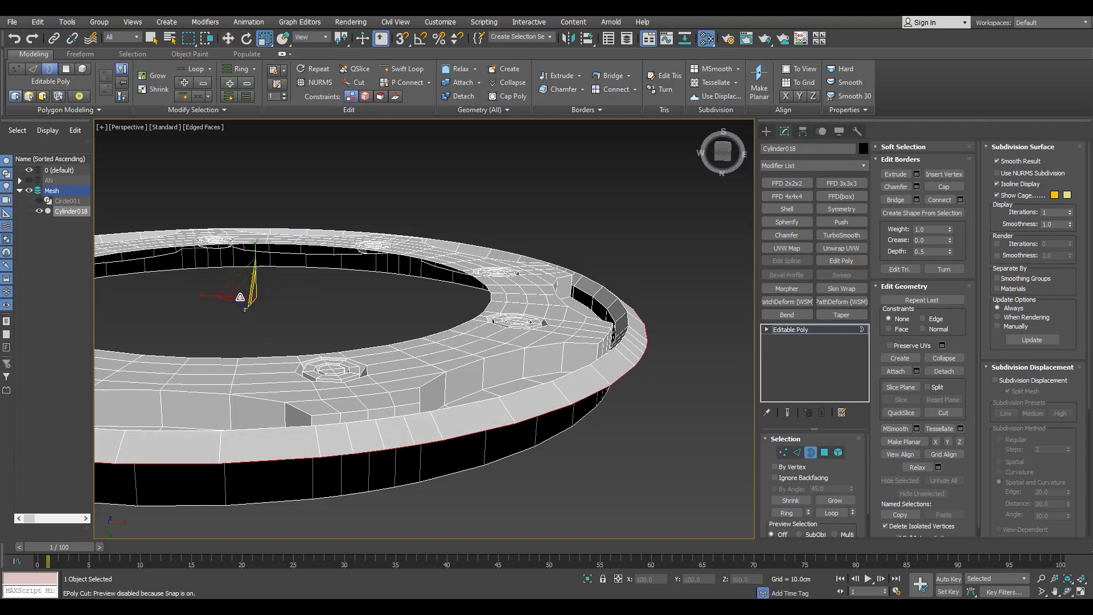
Step: Extrude the rim's outer border far outward by scaling to form a wide surrounding plate
shift+drag(247, 288, 250, 231)
scroll(555, 330, down, 2)
scroll(532, 331, down, 4)
alt+middle_drag(538, 273, 444, 336)
scroll(531, 332, up, 4)
Step: Adjust the central hole's border by scaling it and cap the hole
click(565, 340)
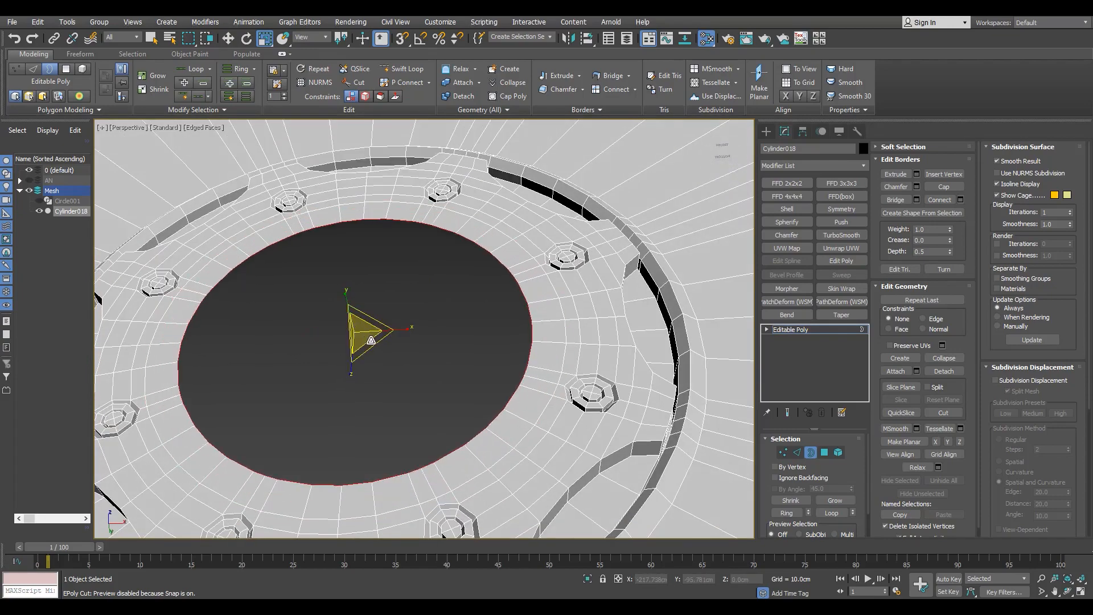
drag(360, 327, 367, 336)
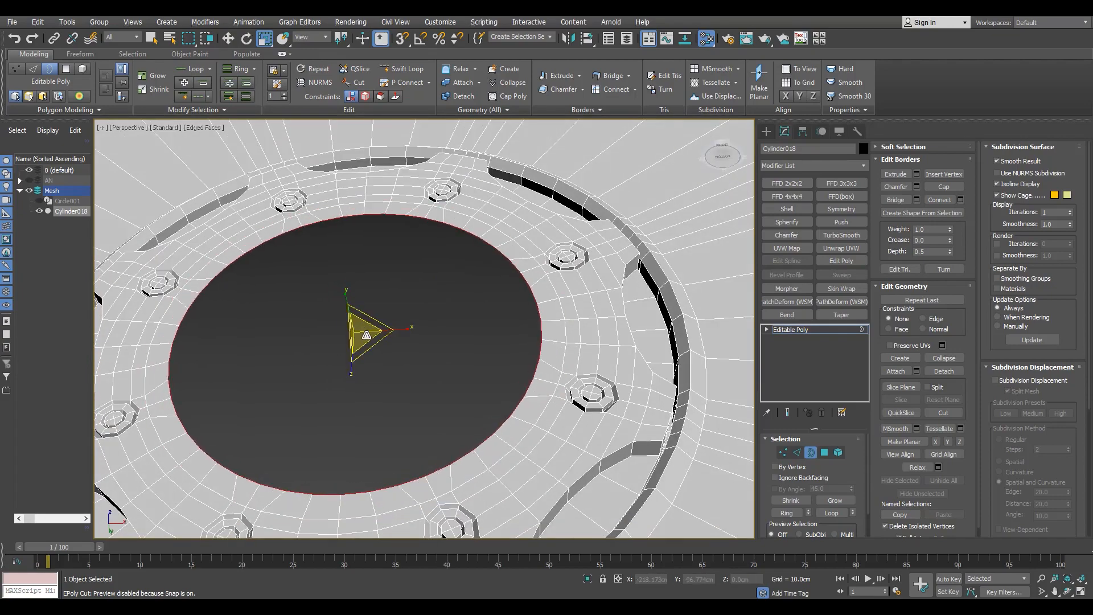
alt+middle_drag(483, 373, 483, 398)
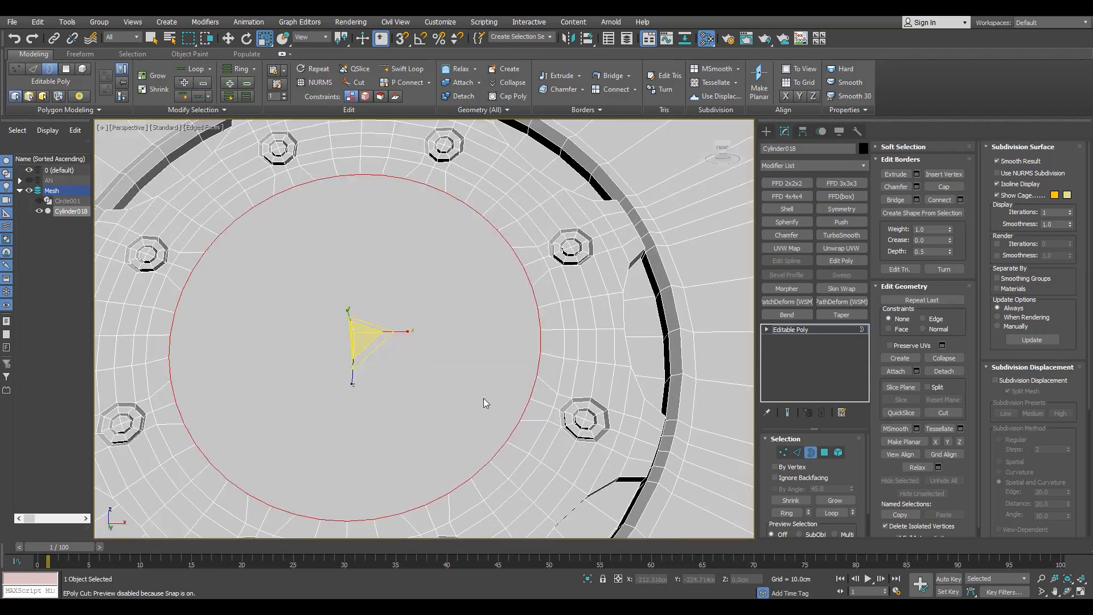
Step: Try splitting the central cap with two horizontal edges and insetting the two half-disc polygons
key(f)
key(1)
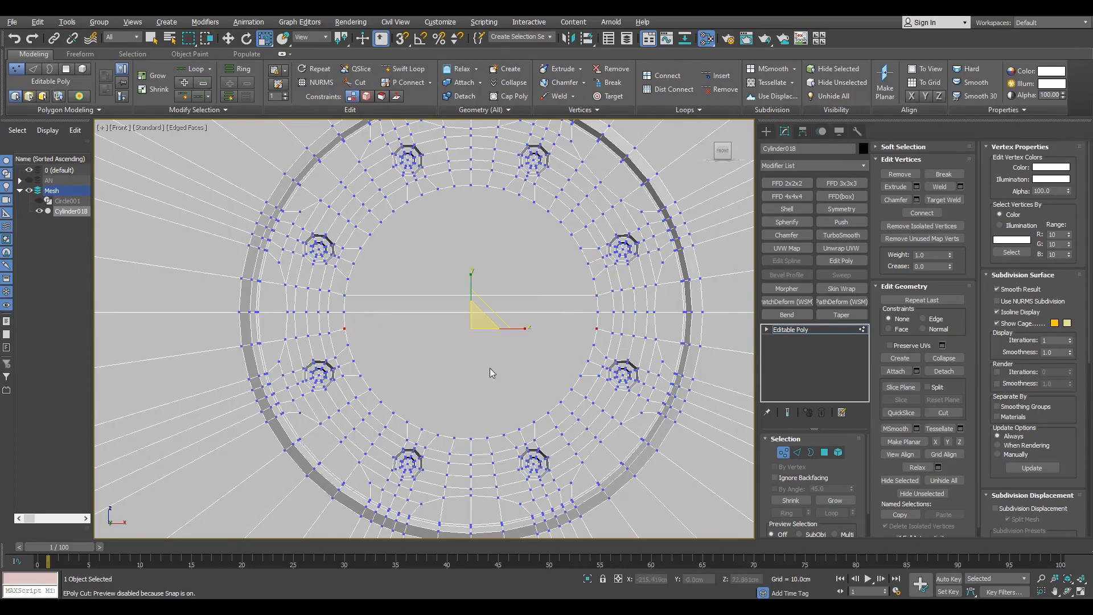
key(4)
click(461, 261)
ctrl+click(474, 354)
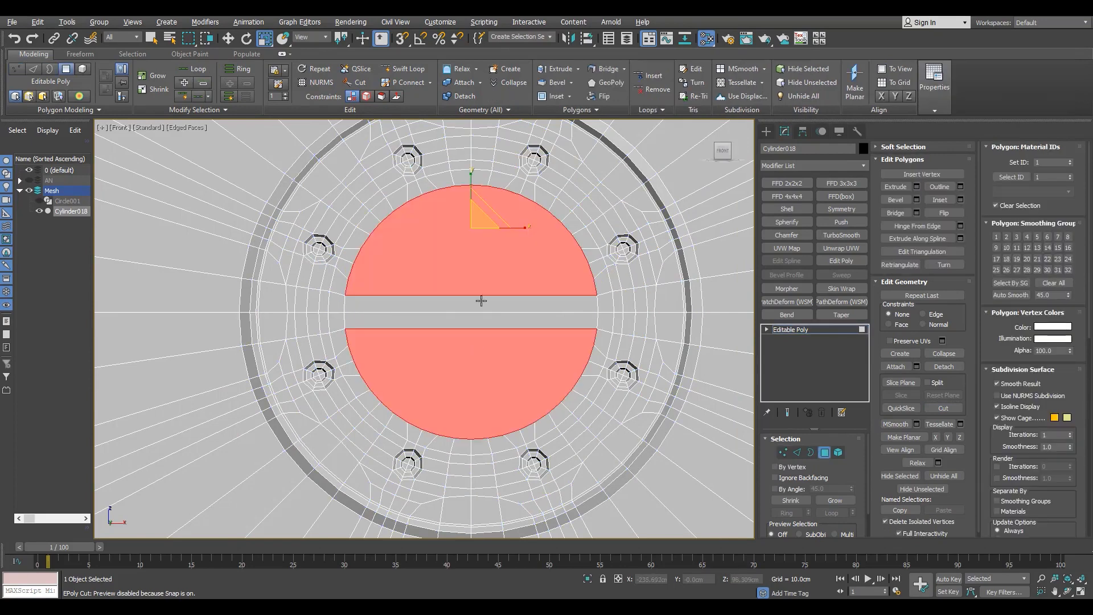
middle_drag(523, 362, 512, 371)
drag(467, 365, 459, 473)
click(463, 384)
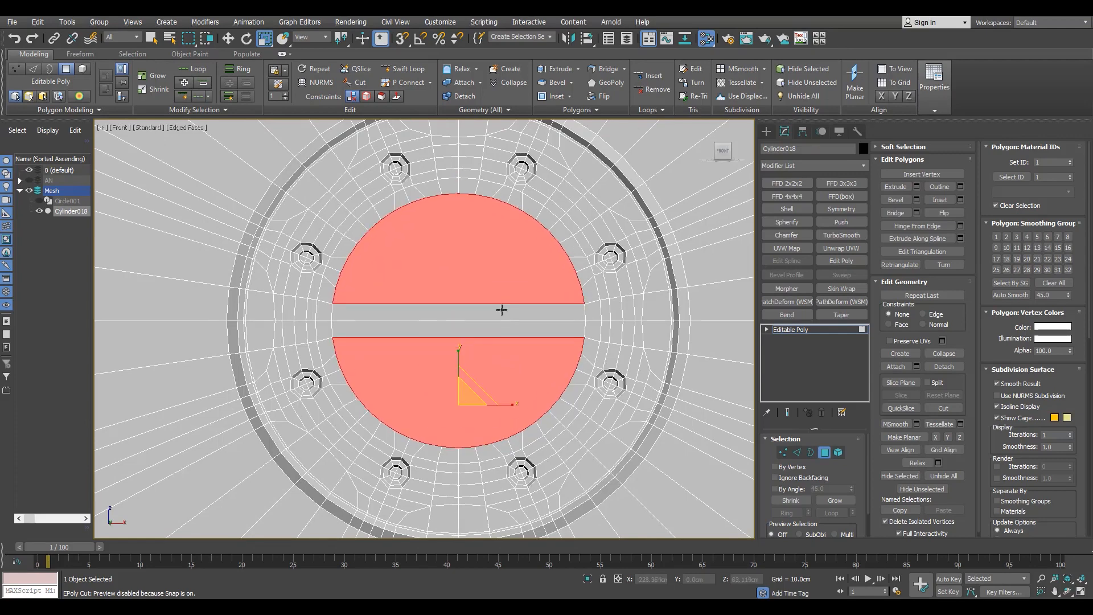
Step: Try replacing the cap's two horizontal edges with a single centre edge and insetting both halves
key(2)
click(502, 303)
ctrl+click(504, 337)
key(4)
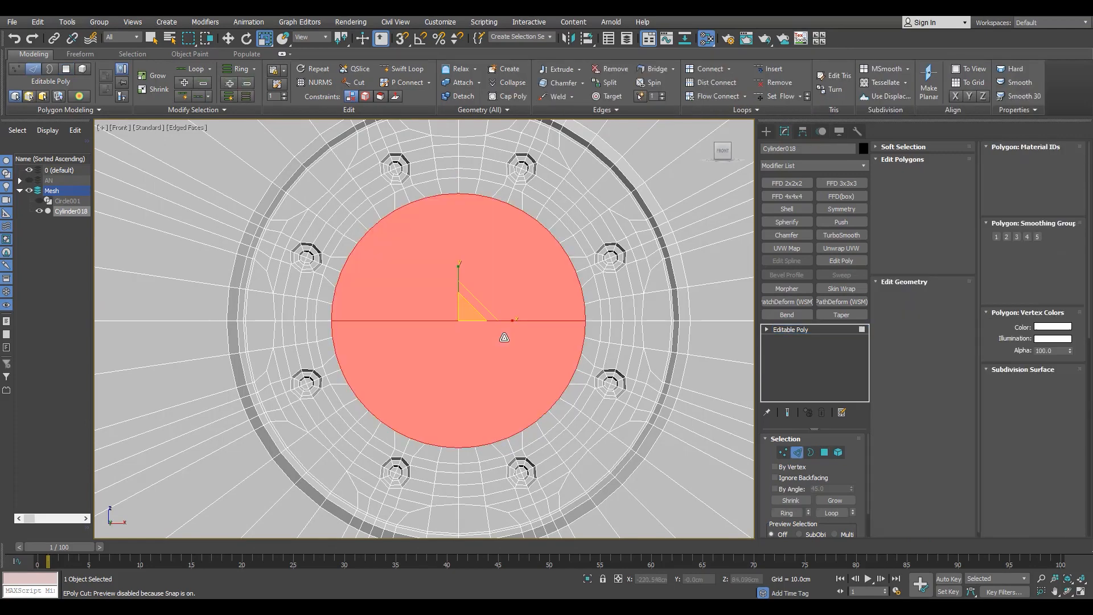
key(ctrl+shift+b)
drag(432, 368, 449, 543)
click(430, 384)
Step: Connect opposite rim vertices across the central cap with two horizontal edges, leaving a strip between two half-discs
scroll(485, 316, up, 2)
key(1)
click(583, 305)
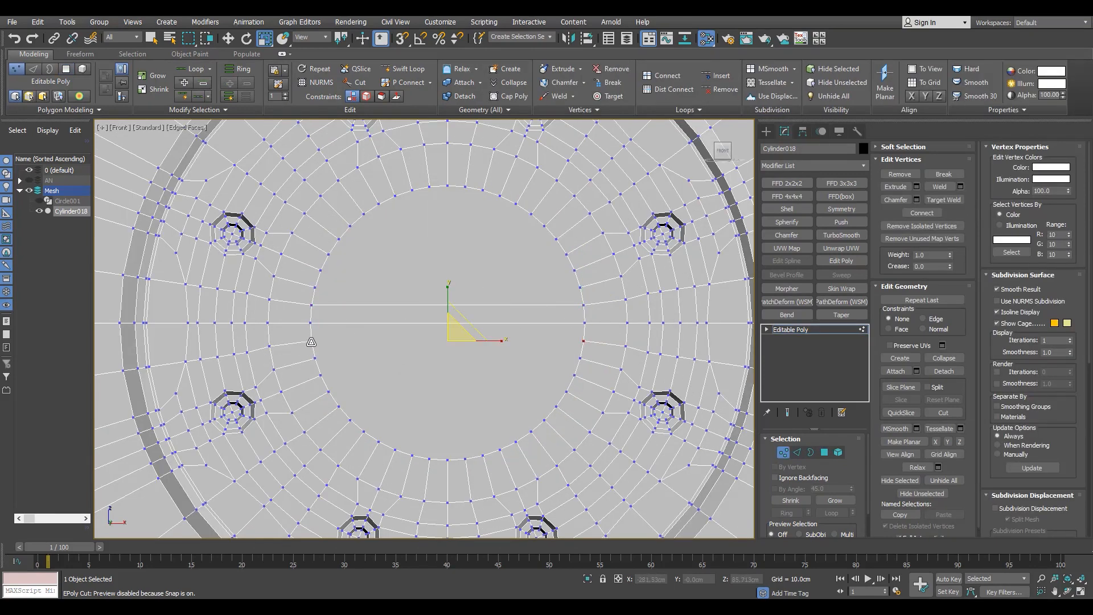
Step: Select the two half-disc polygons of the central cap and inset them
key(4)
key(alt+w)
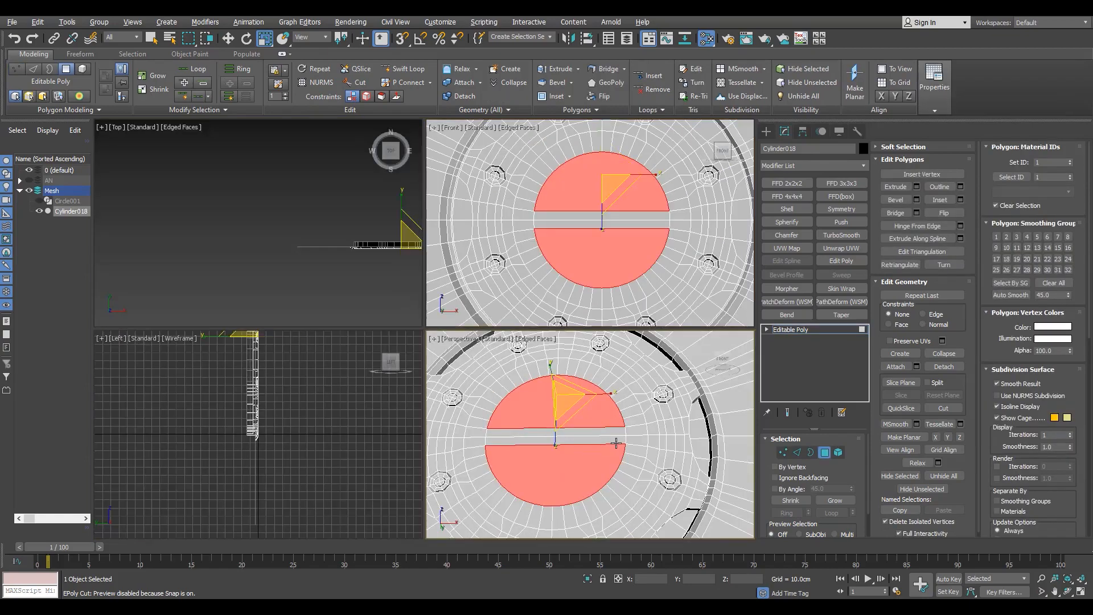
key(alt+w)
middle_drag(505, 398, 419, 353)
key(semicolon)
click(430, 385)
Step: Try moving and scaling the two half-disc polygons to shape them against the central strip
key(w)
drag(366, 286, 378, 322)
key(ctrl+z)
scroll(377, 320, up, 3)
key(r)
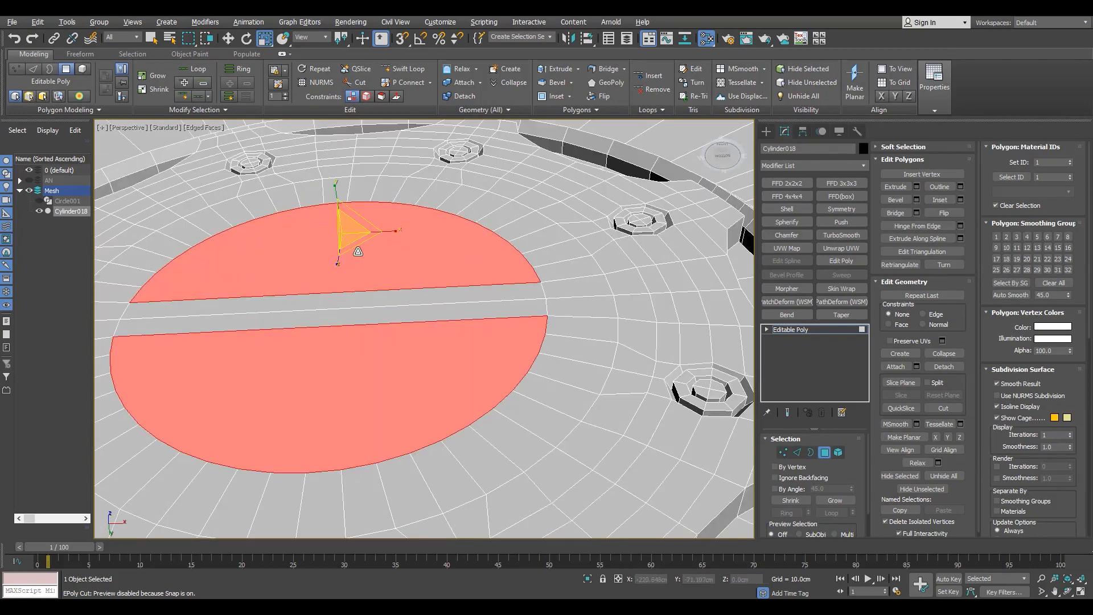
drag(348, 229, 349, 232)
alt+middle_drag(329, 323, 331, 304)
key(w)
drag(349, 269, 351, 278)
Step: Undo the recent changes to the half-disc polygons and redo the last undone one
key(ctrl+z)
key(ctrl+z)
key(ctrl+z)
key(ctrl+z)
key(ctrl+z)
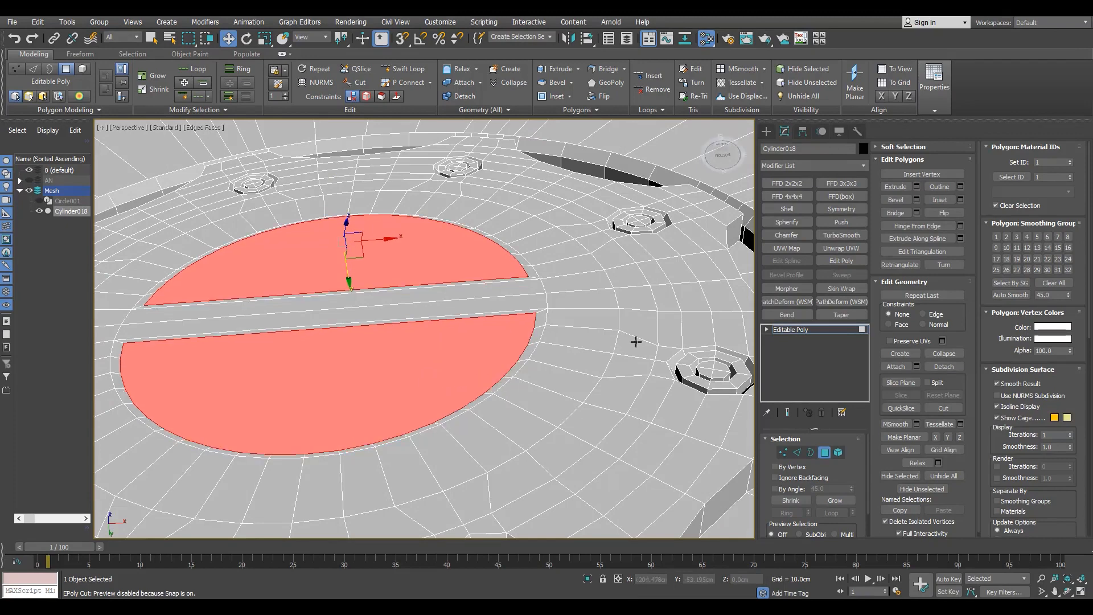
key(ctrl+y)
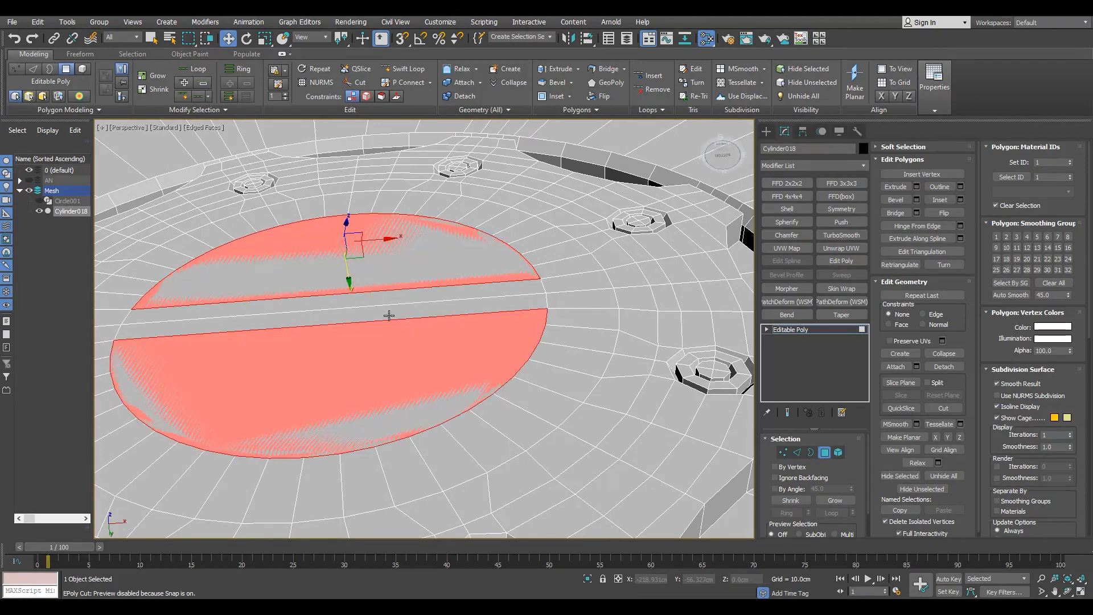
Step: Extrude the two half-disc polygons inward to recess them on either side of the central strip
key(ctrl+shift+b)
click(453, 367)
shift+drag(349, 280, 370, 342)
Step: Select the corner edges of both half-disc recesses and chamfer them about 8 cm with 2 segments
alt+middle_drag(371, 341, 501, 301)
key(2)
click(550, 331)
alt+middle_drag(550, 330, 450, 410)
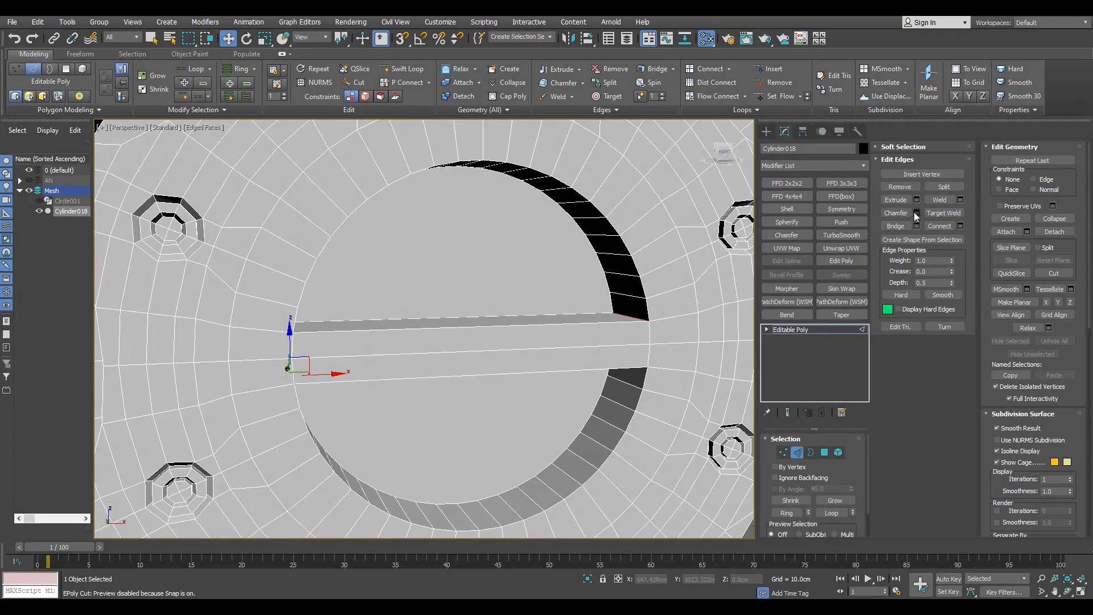
click(916, 213)
scroll(663, 329, up, 3)
click(441, 333)
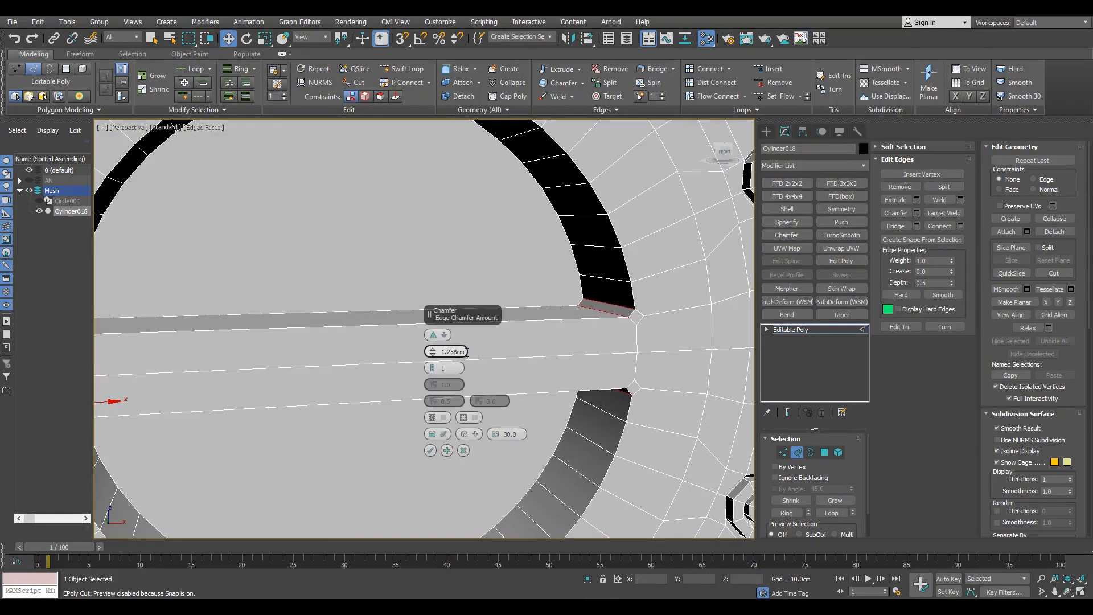
drag(432, 349, 449, 151)
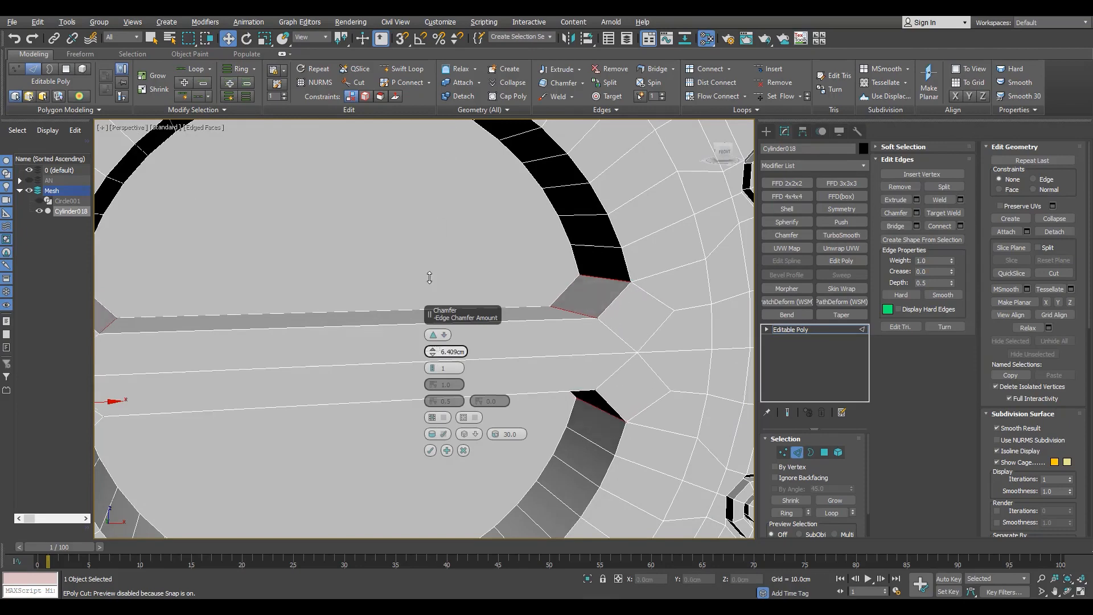
drag(429, 277, 440, 229)
click(432, 366)
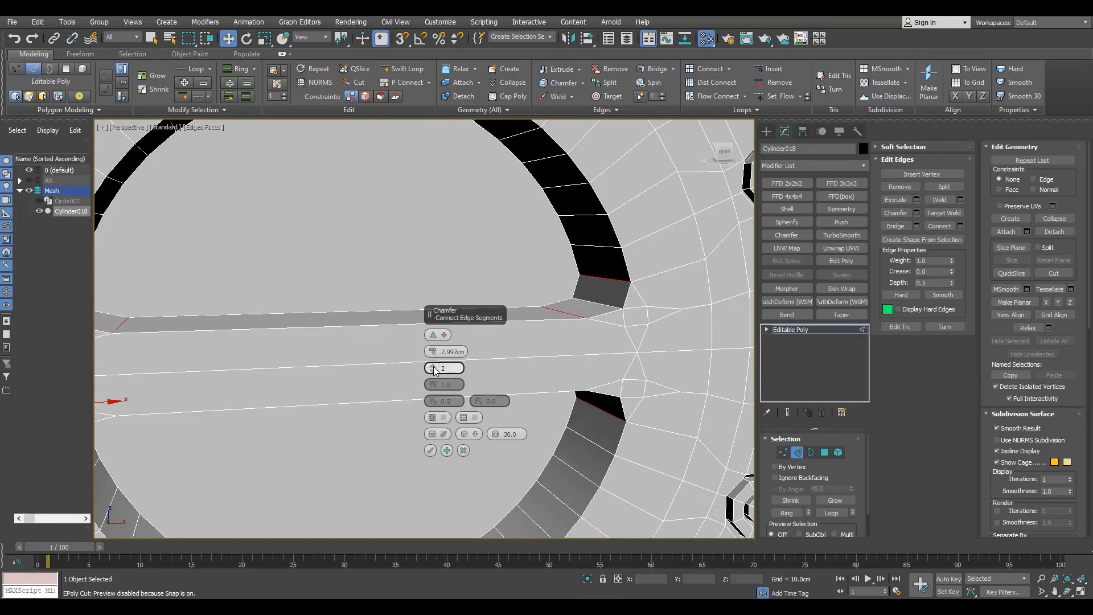
Step: Increase the corner chamfer to about 12.73 cm with 3 segments and apply it
alt+middle_drag(678, 392, 671, 375)
scroll(656, 377, down, 6)
key(F4)
scroll(656, 378, up, 3)
scroll(654, 377, up, 4)
key(F4)
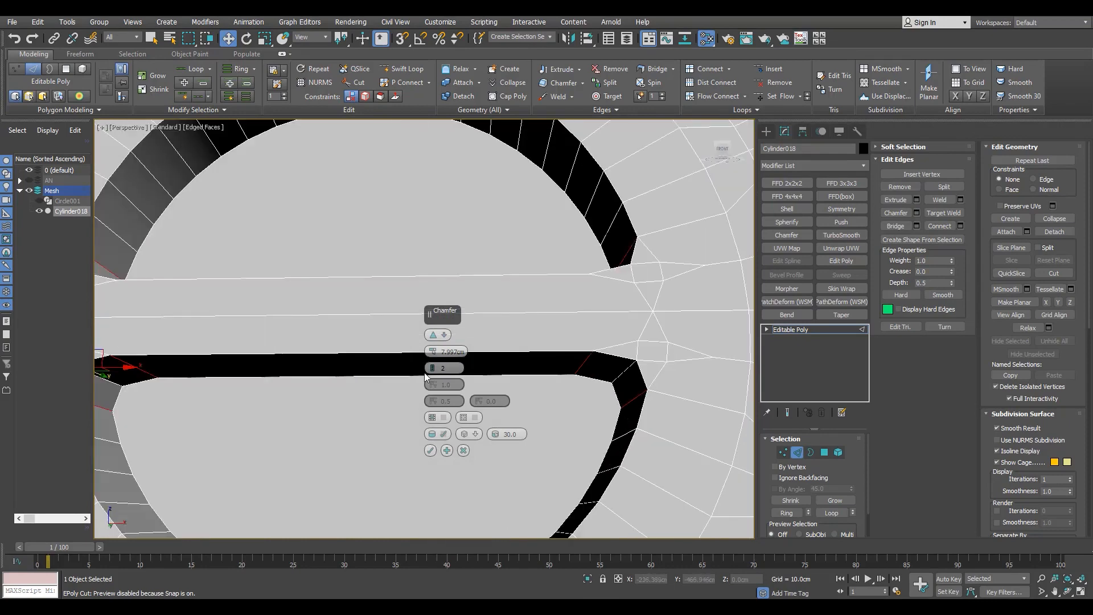
drag(432, 351, 442, 185)
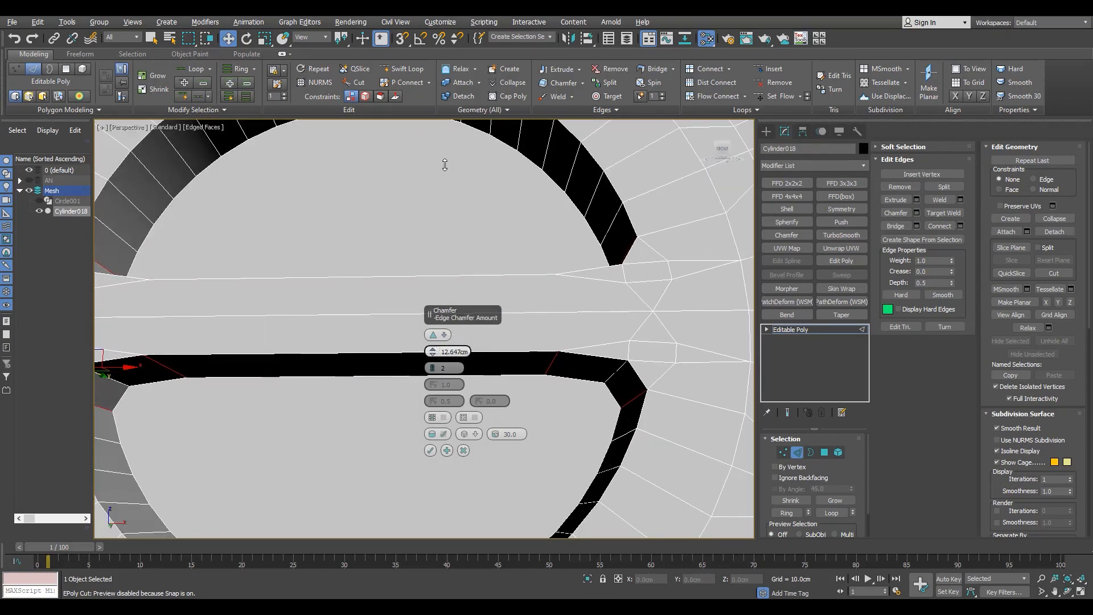
click(433, 366)
scroll(653, 359, down, 2)
alt+middle_drag(654, 359, 639, 335)
key(F4)
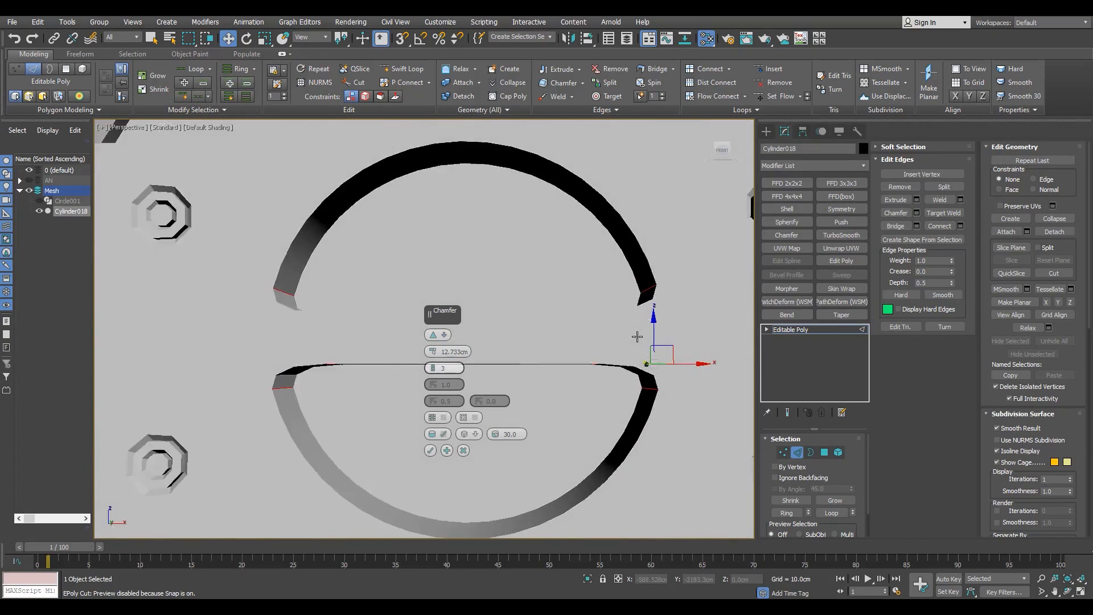
scroll(638, 333, down, 5)
scroll(639, 332, down, 2)
scroll(639, 333, up, 5)
key(F4)
click(430, 450)
Step: Select all vertices of the ornament and weld the coincident ones
alt+middle_drag(633, 387, 612, 399)
scroll(625, 357, up, 5)
scroll(626, 357, down, 5)
scroll(612, 392, up, 5)
key(1)
key(ctrl+a)
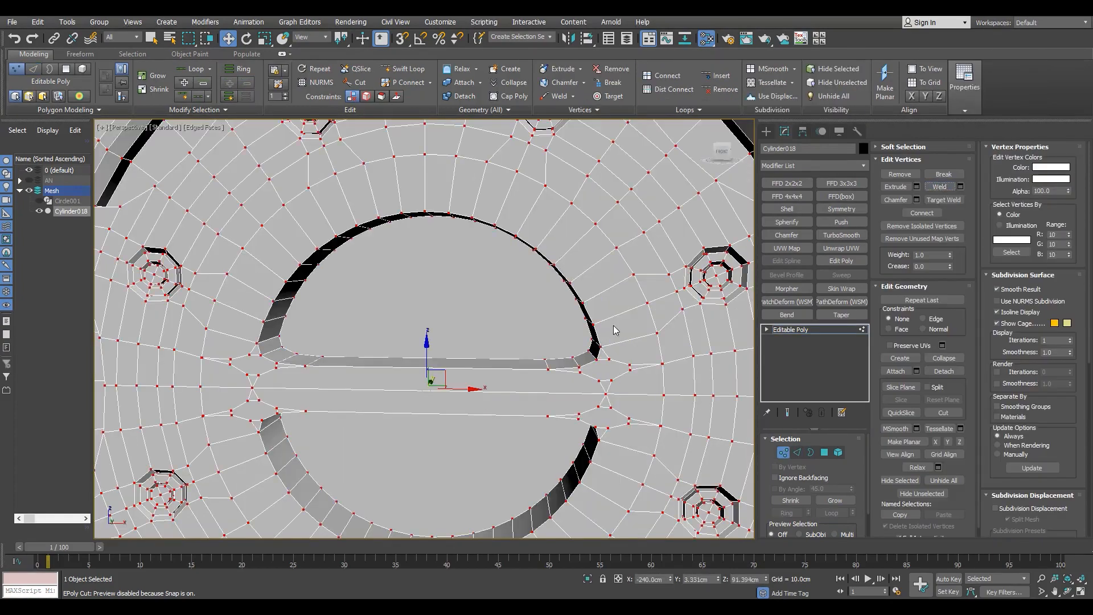
alt+middle_drag(613, 330, 621, 310)
scroll(489, 360, down, 3)
Step: Select the vertices on the vertical centreline of the central cap and connect them across both half-discs and the strip
key(2)
drag(454, 369, 457, 302)
key(F3)
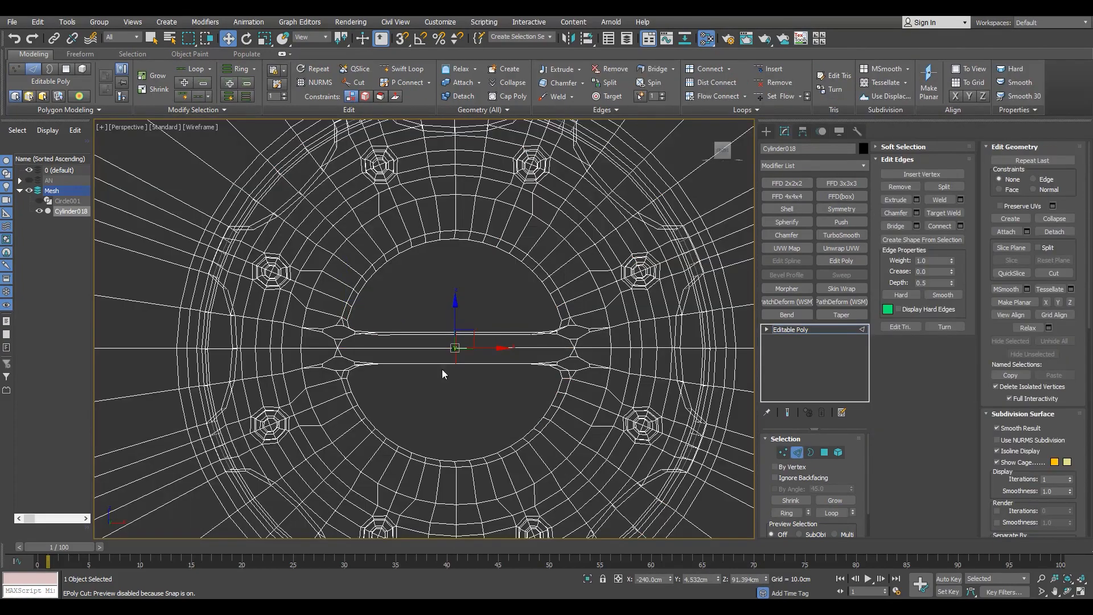
key(1)
key(alt+w)
key(alt+w)
drag(443, 378, 477, 275)
scroll(479, 213, up, 2)
ctrl+drag(439, 149, 451, 173)
scroll(446, 210, down, 4)
ctrl+drag(439, 361, 446, 390)
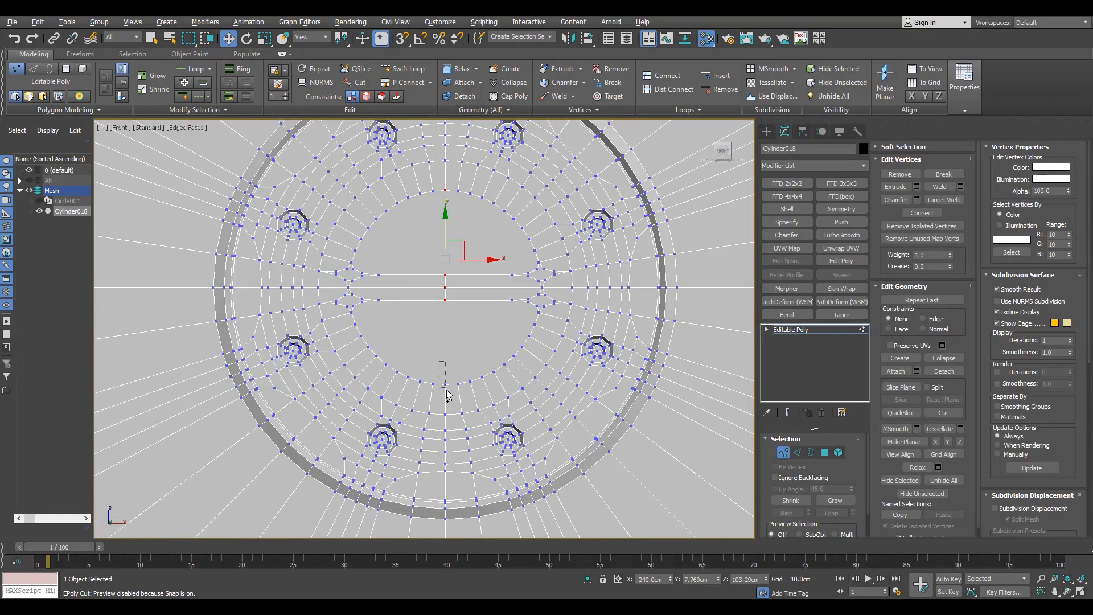
key(alt+w)
key(alt+w)
scroll(553, 342, up, 4)
key(F3)
scroll(557, 353, up, 3)
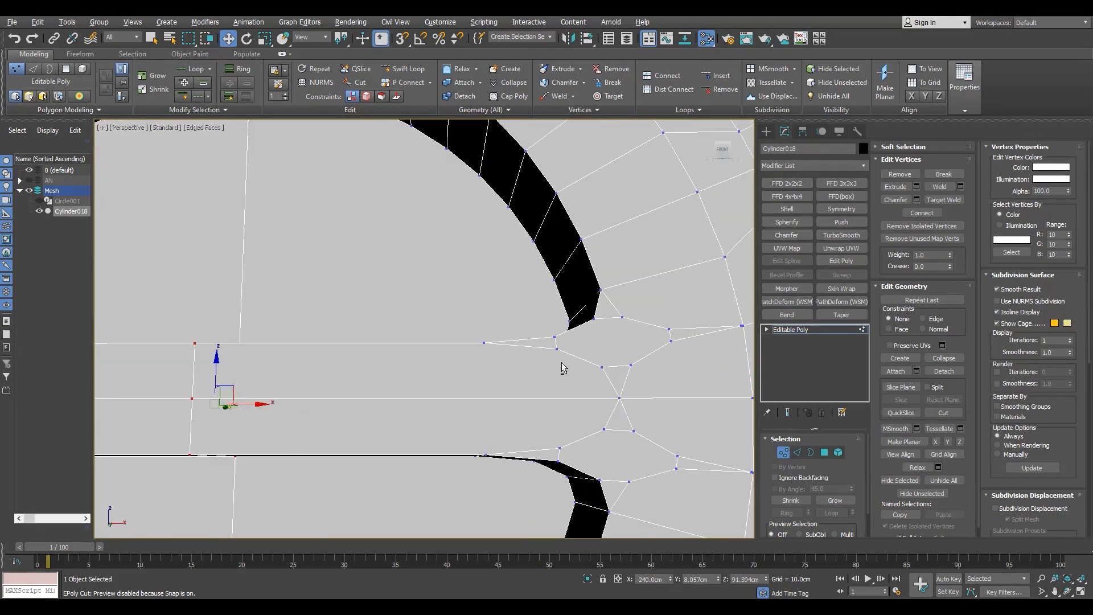
Step: Cut vertical edges across the central strip near its end and clear the surplus edges at the junction
key(w)
alt+middle_drag(560, 458, 499, 397)
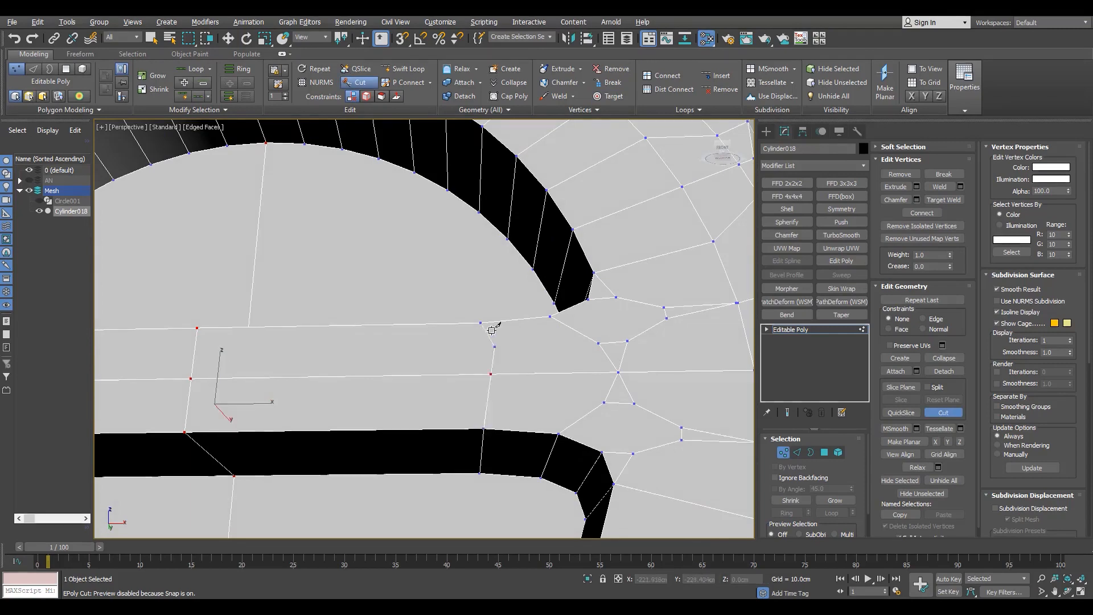
key(w)
alt+middle_drag(558, 434, 539, 400)
key(2)
click(538, 401)
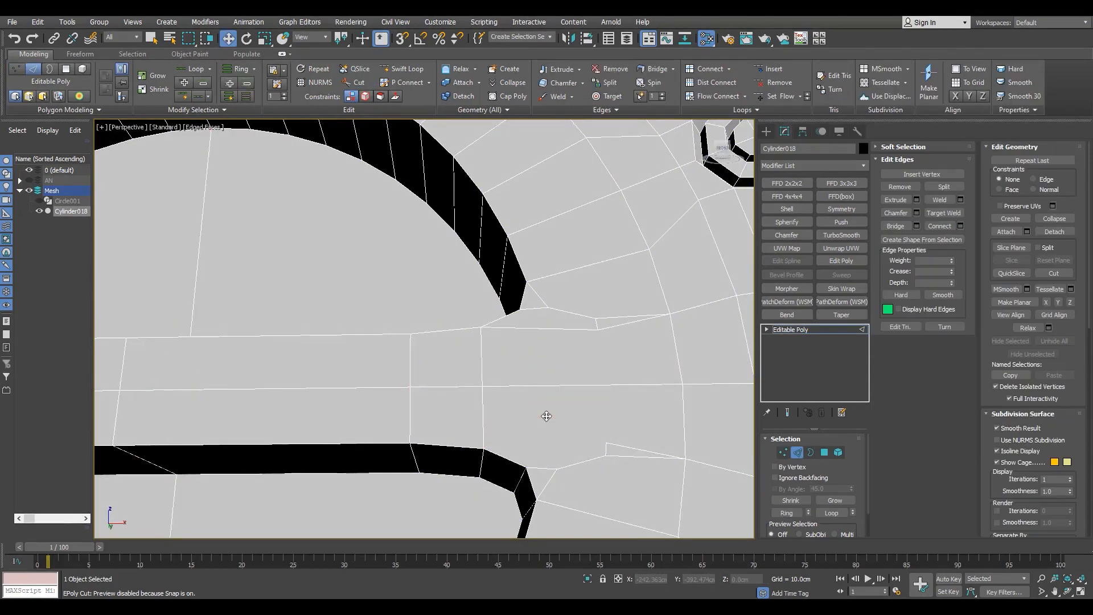
Step: Select the horizontal centreline edges on both sides of the disc and split the mesh along them
scroll(544, 342, down, 3)
double_click(552, 369)
scroll(546, 371, down, 3)
scroll(357, 372, up, 2)
ctrl+double_click(355, 371)
scroll(357, 371, down, 5)
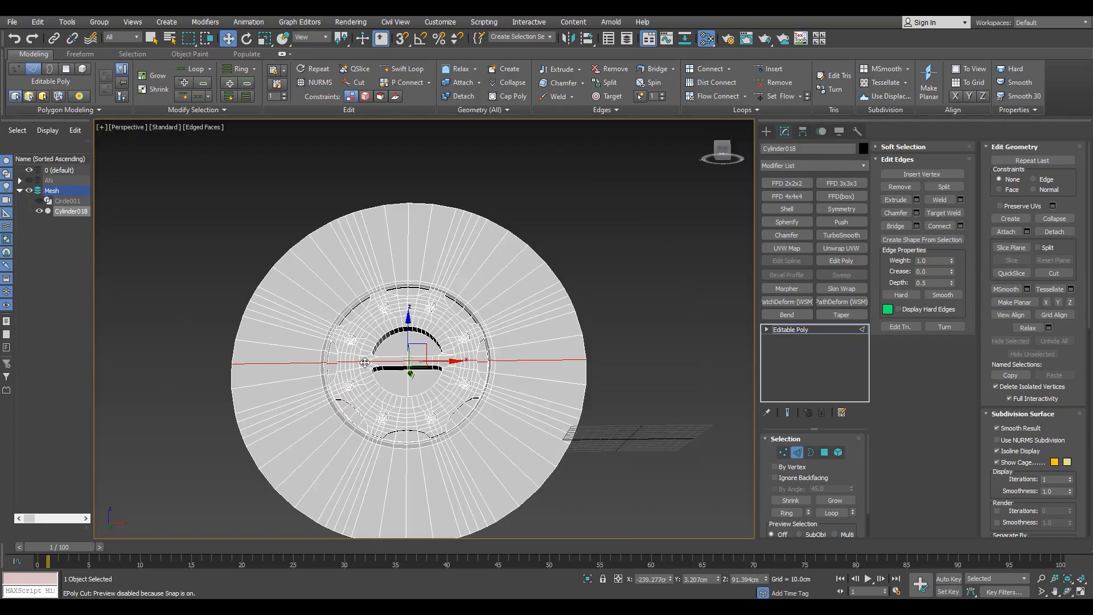
scroll(457, 361, up, 5)
right_click(456, 360)
click(442, 388)
Step: Select the lower and central vertical centreline edges and split the mesh along them
double_click(294, 422)
scroll(294, 421, down, 5)
middle_drag(295, 422, 409, 324)
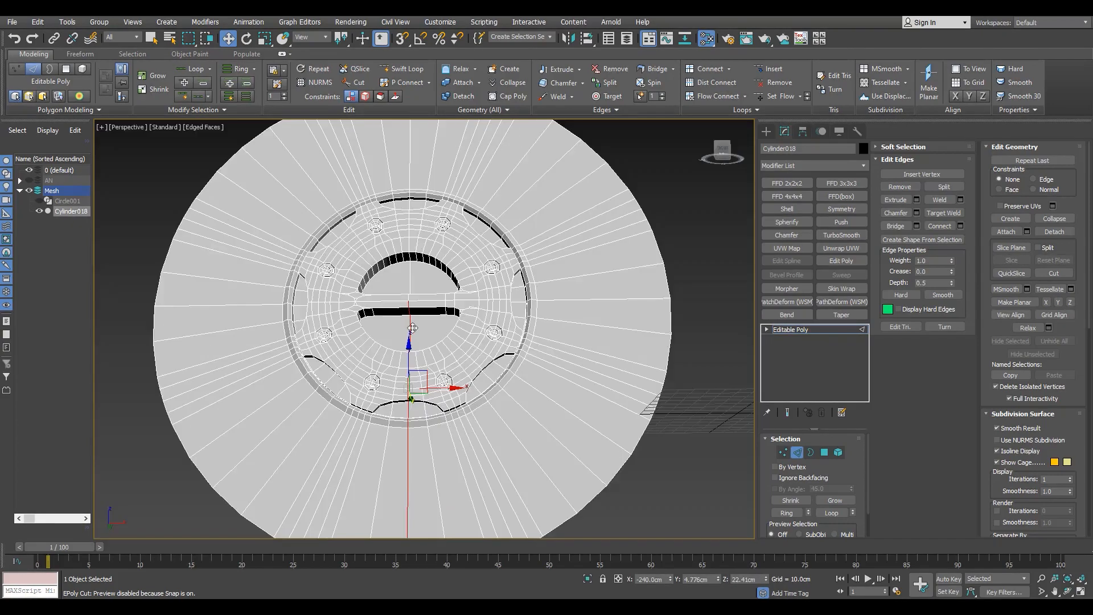
scroll(408, 296, up, 5)
ctrl+double_click(407, 296)
right_click(404, 293)
click(393, 323)
Step: Detach the lower-right quarter as a separate object and hide the rest of the ornament
key(5)
click(469, 332)
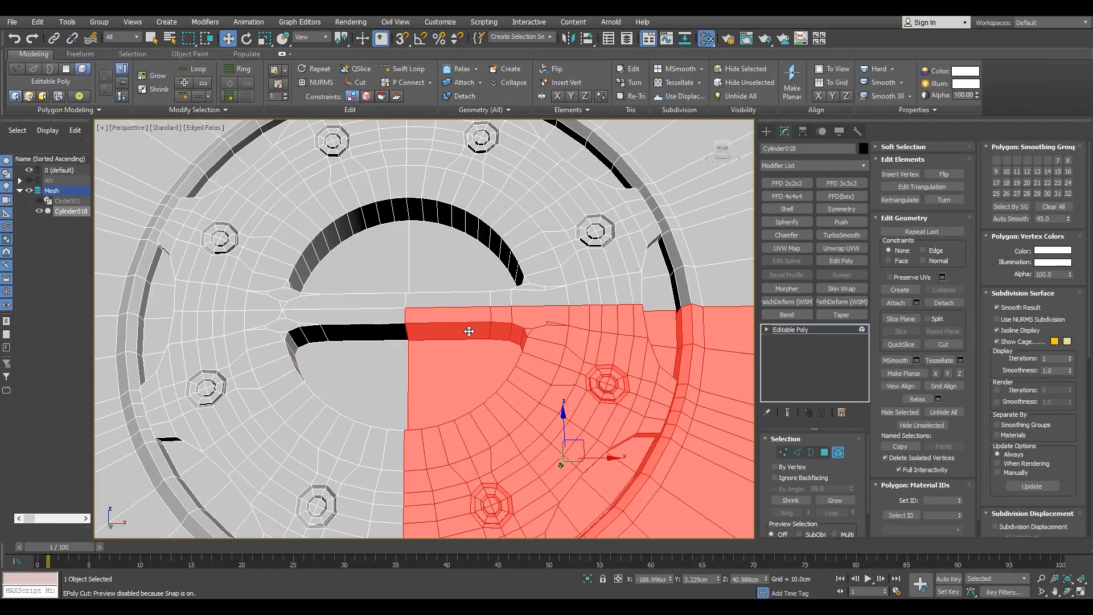
key(alt+d)
click(573, 320)
click(40, 211)
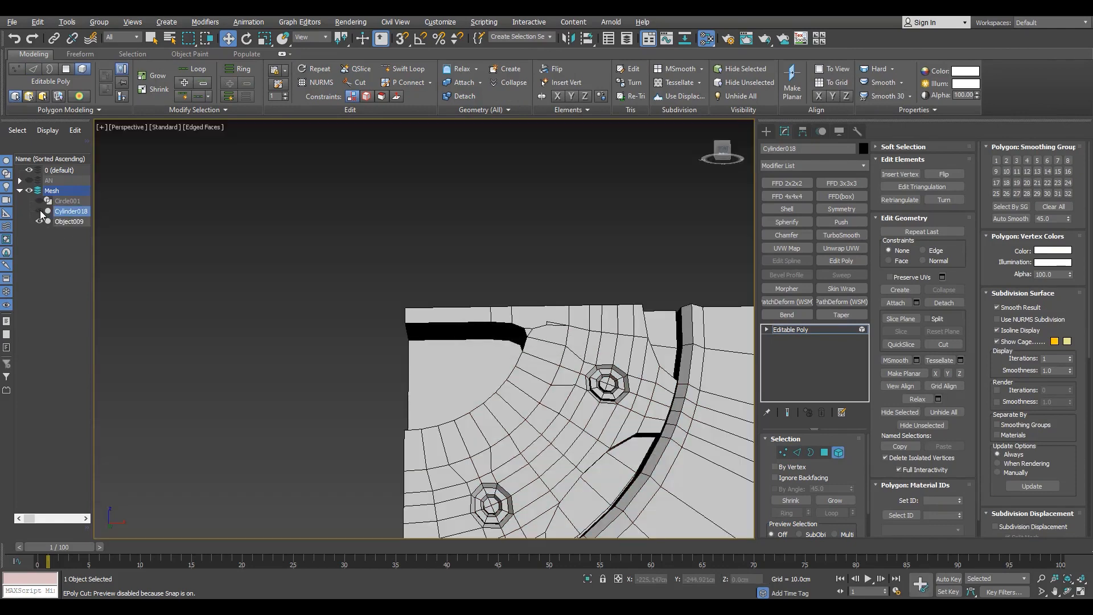
Step: On the detached quarter, cut a connecting edge to tidy the overlapping edges beside the recess corner
scroll(556, 322, up, 4)
click(557, 324)
key(1)
key(alt+c)
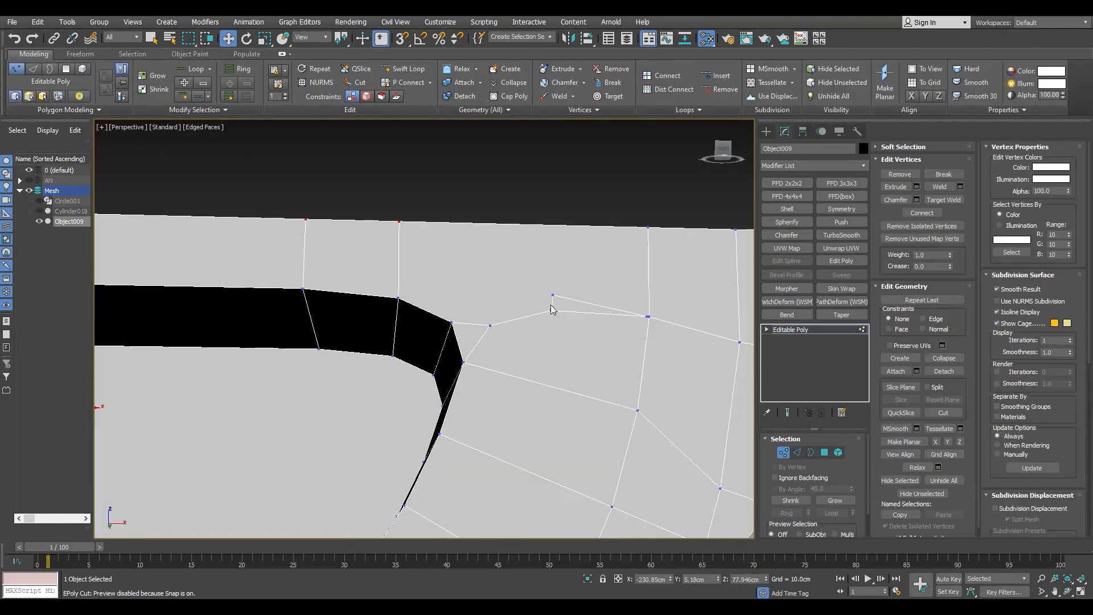
scroll(599, 313, up, 4)
click(627, 330)
click(632, 330)
right_click(631, 330)
scroll(395, 312, down, 4)
Step: Target-weld the stray vertices near the rounded recess corner and remove the leftover vertex on the connecting edge
key(ctrl+shift+w)
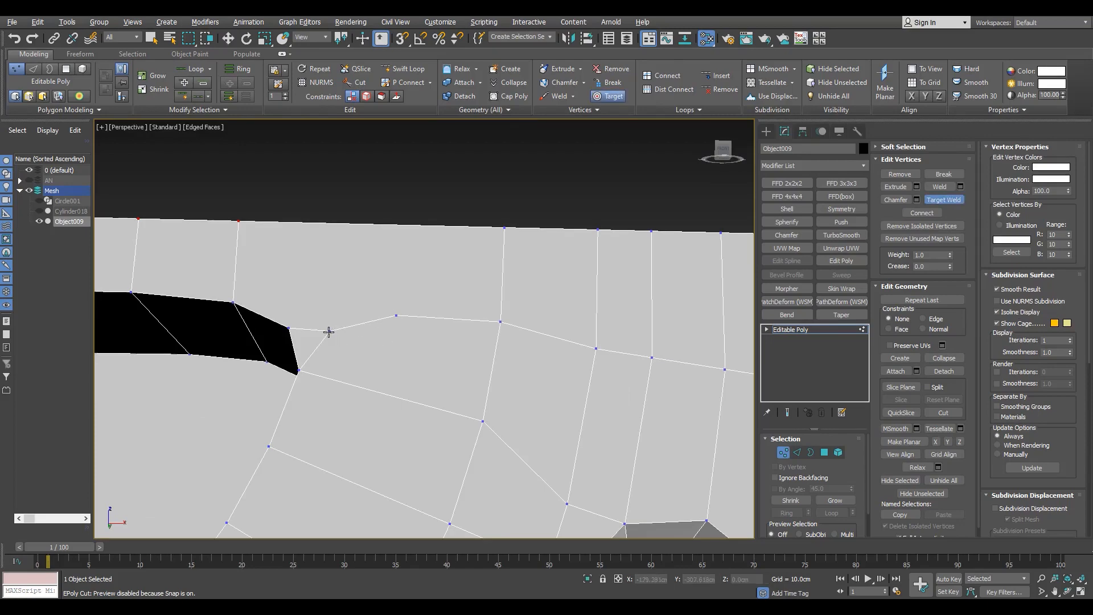
middle_drag(288, 327, 422, 352)
right_click(488, 350)
click(528, 340)
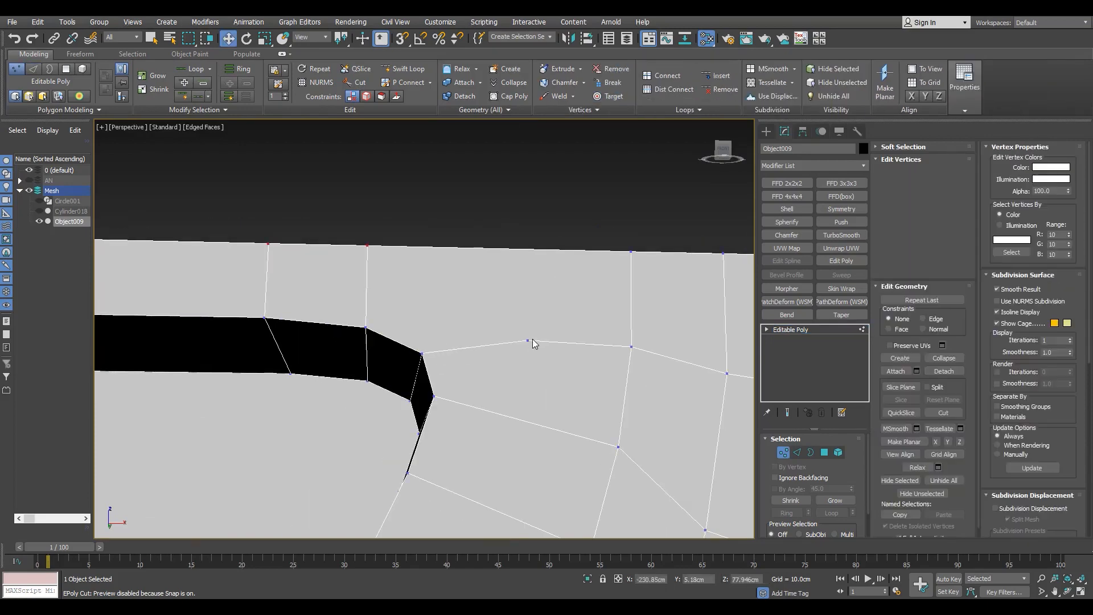
key(BackSpace)
Step: Cut an edge from the rounded recess corner vertex up to the quarter's straight horizontal border
key(alt+c)
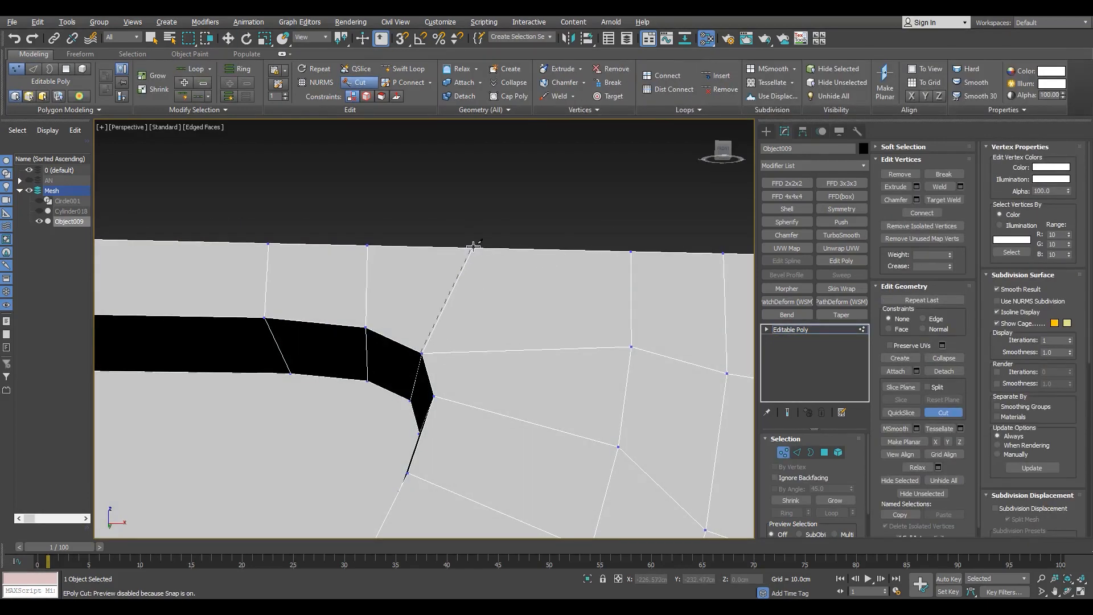
key(F3)
click(472, 249)
scroll(470, 249, up, 3)
drag(481, 247, 482, 286)
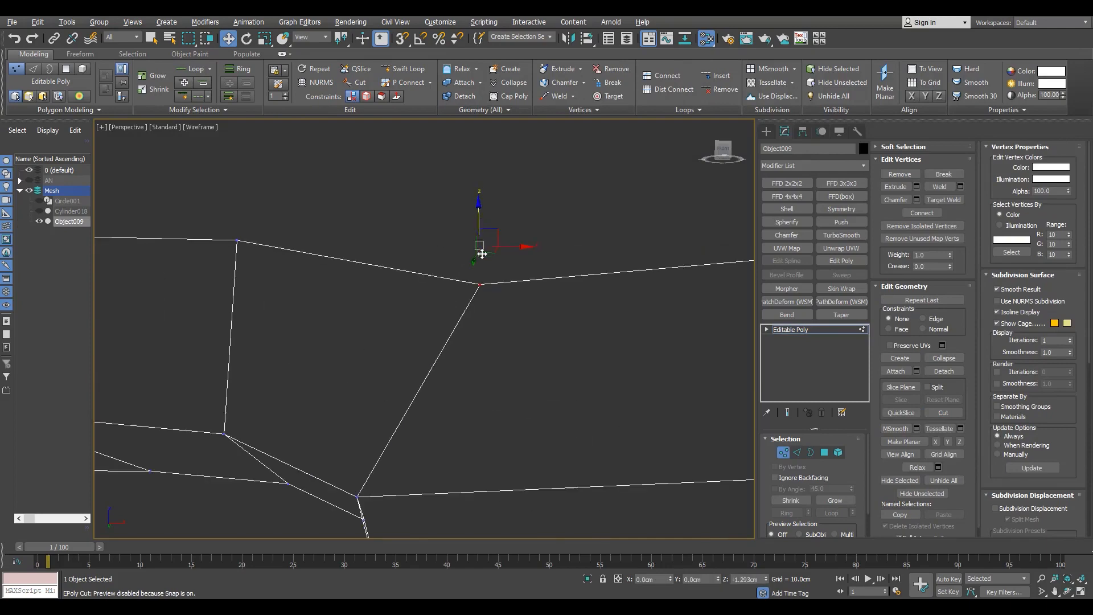
key(ctrl+z)
key(F3)
scroll(510, 298, down, 5)
Step: Divide the recessed floor, its straight wall and the strip with vertical edges matching the vertices of the curved wall
key(2)
scroll(483, 373, up, 2)
alt+middle_drag(484, 375, 479, 333)
key(1)
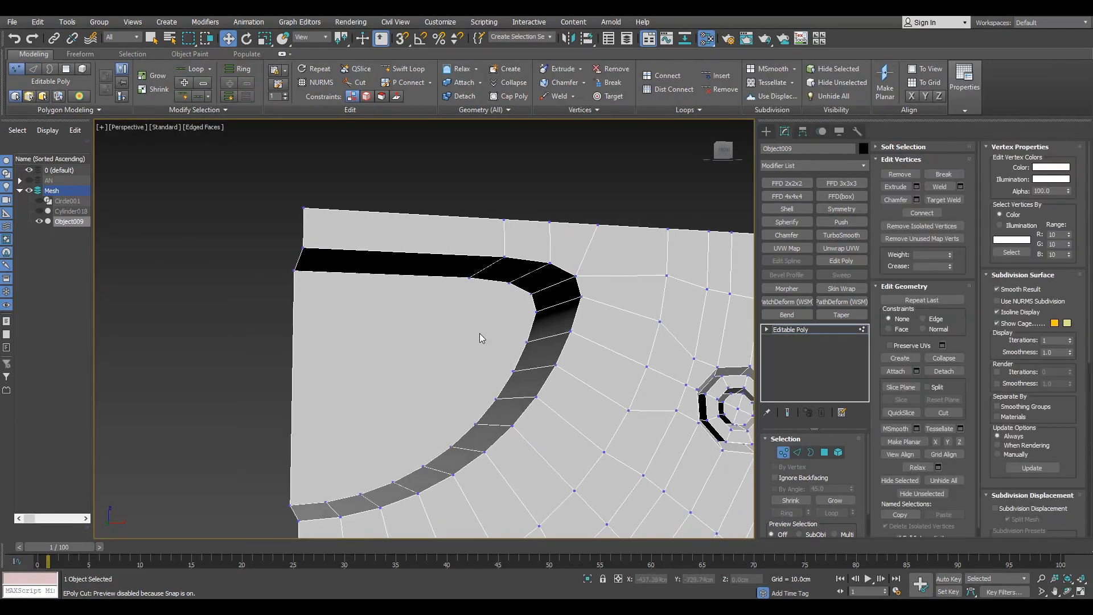
right_click(378, 309)
key(4)
click(417, 329)
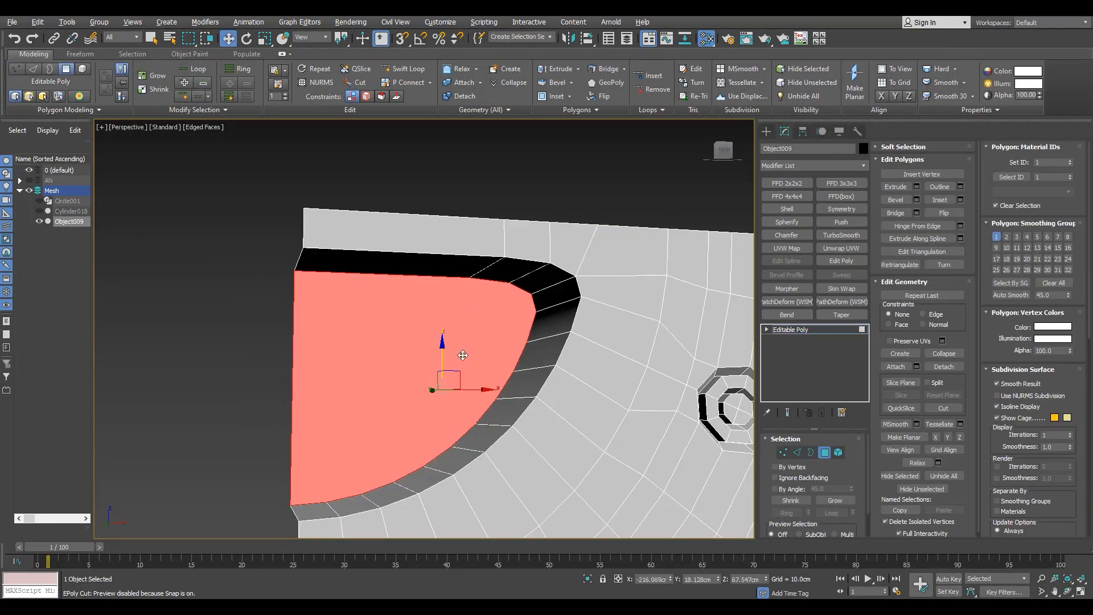
key(1)
key(alt+shift+w)
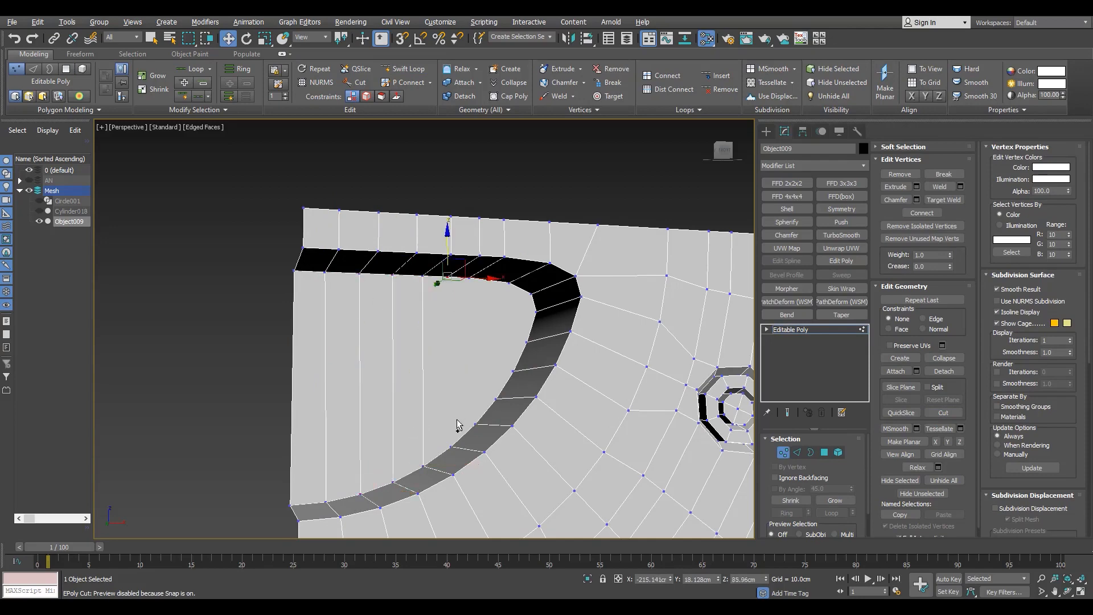
Step: Cut the remaining vertical edges near the rounded corner and horizontal edges across the recessed floor
mouse_move(491, 348)
alt+middle_down()
mouse_move(487, 361)
mouse_move(497, 328)
mouse_move(505, 344)
alt+middle_up()
scroll(490, 353, up, 3)
key(alt+c)
middle_drag(392, 437, 396, 403)
key(w)
click(500, 379)
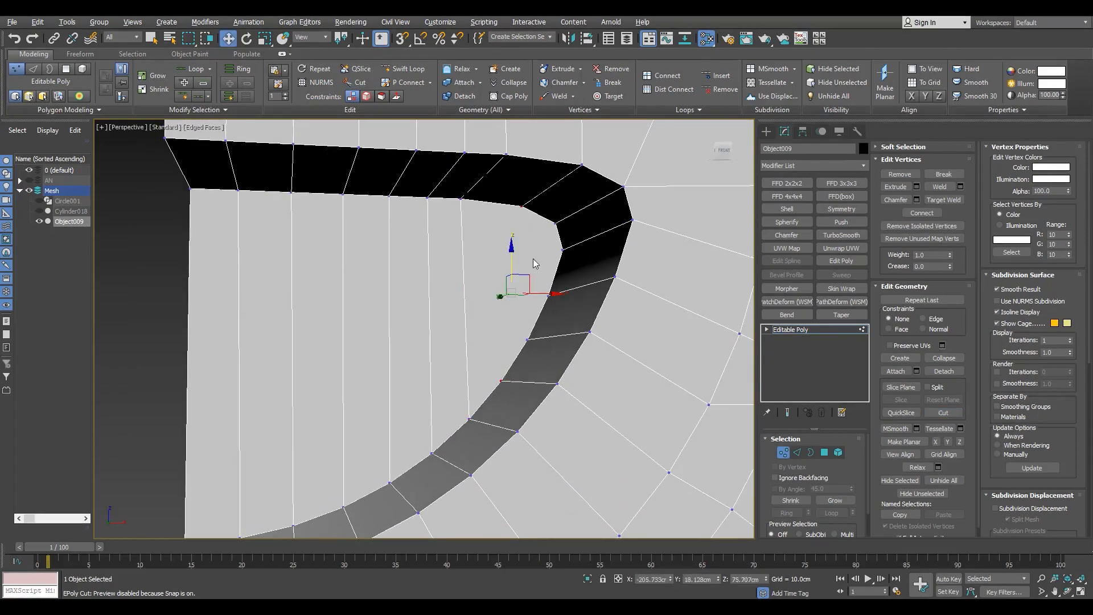
alt+middle_drag(212, 235, 364, 210)
click(257, 182)
alt+middle_drag(330, 279, 493, 300)
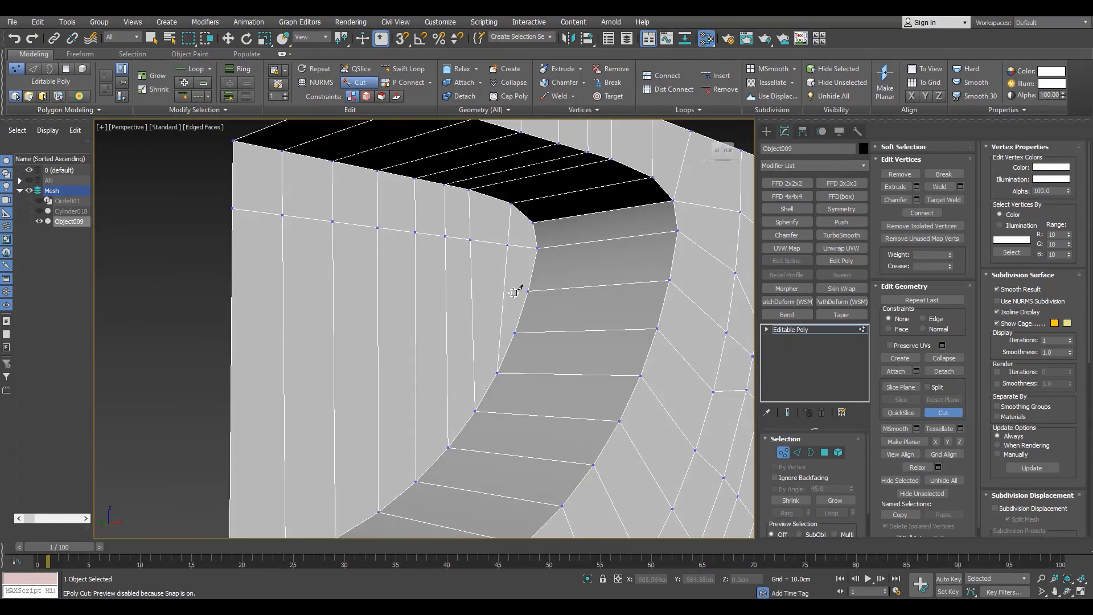
scroll(302, 289, down, 5)
key(w)
mouse_move(364, 329)
alt+middle_down()
mouse_move(341, 296)
mouse_move(375, 312)
alt+middle_up()
Step: Select polygons by number of sides, set to 4, to check the quarter's topology
key(4)
click(132, 53)
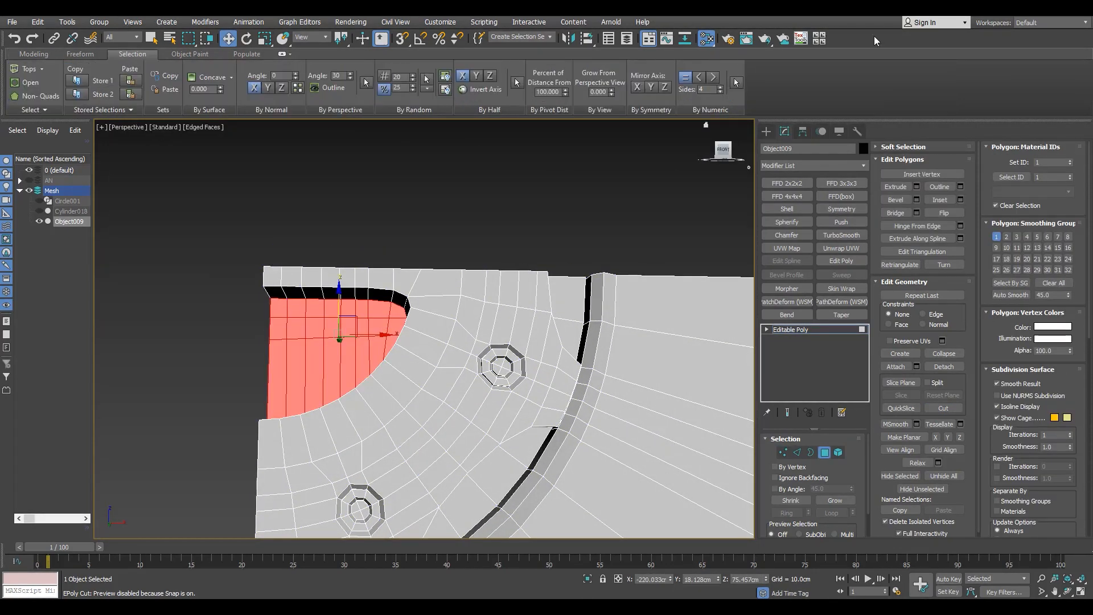
click(737, 84)
scroll(507, 313, down, 5)
alt+middle_drag(507, 312, 493, 374)
scroll(493, 373, up, 4)
key(2)
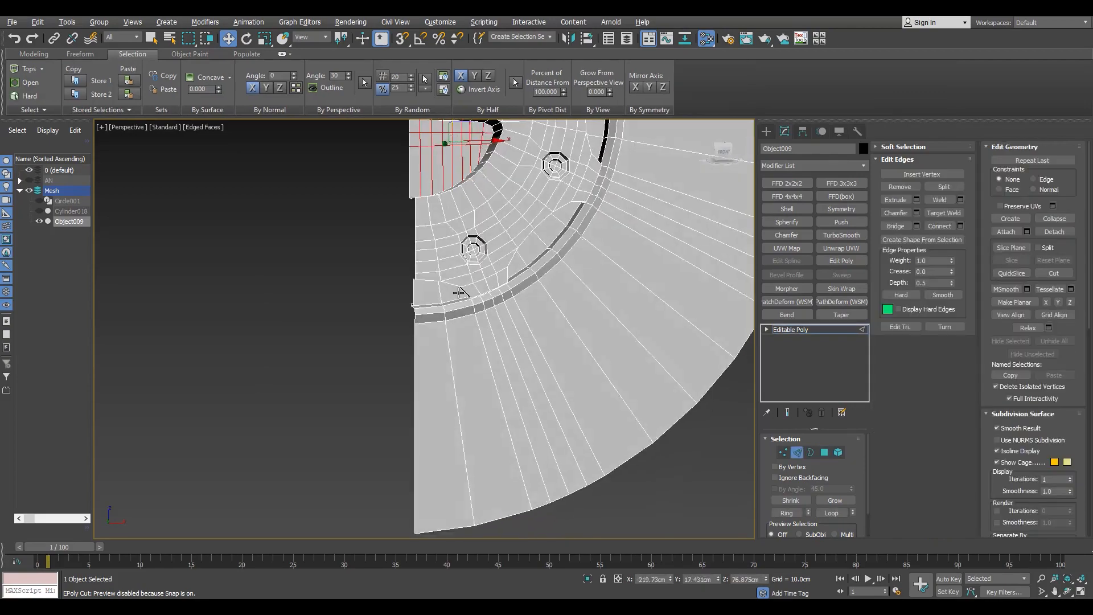
Step: Insert an edge loop along the raised rim and shift a rim loop about 0.24 cm along Y to round the profile
middle_drag(495, 200, 525, 409)
alt+middle_drag(525, 409, 565, 326)
scroll(609, 362, up, 5)
double_click(614, 358)
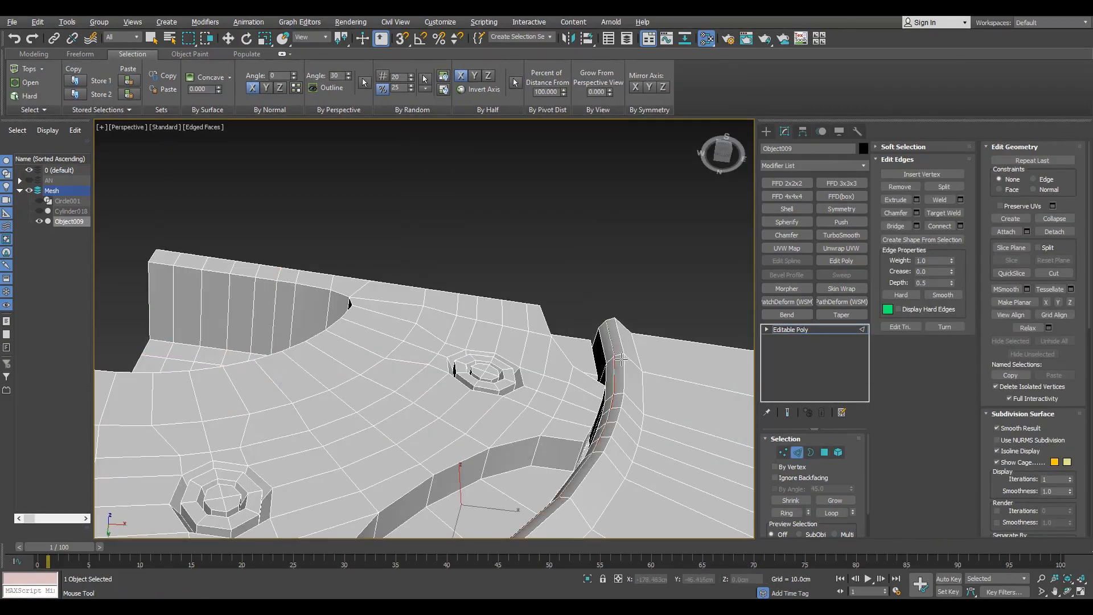
click(631, 364)
right_click(630, 393)
scroll(612, 352, down, 4)
alt+middle_drag(629, 396, 605, 376)
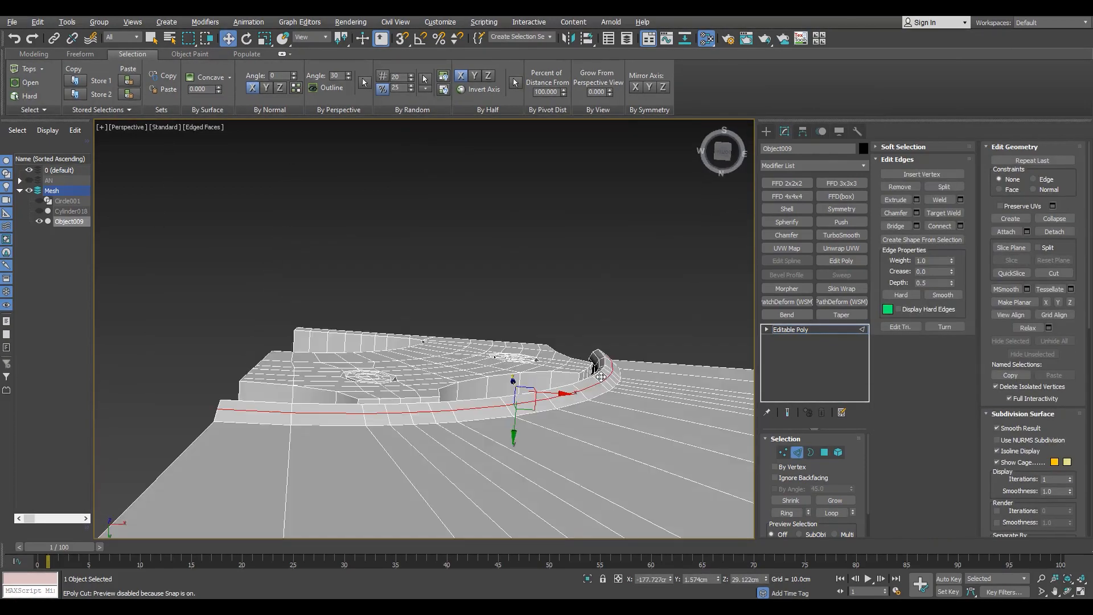
scroll(606, 380, up, 5)
drag(298, 463, 300, 467)
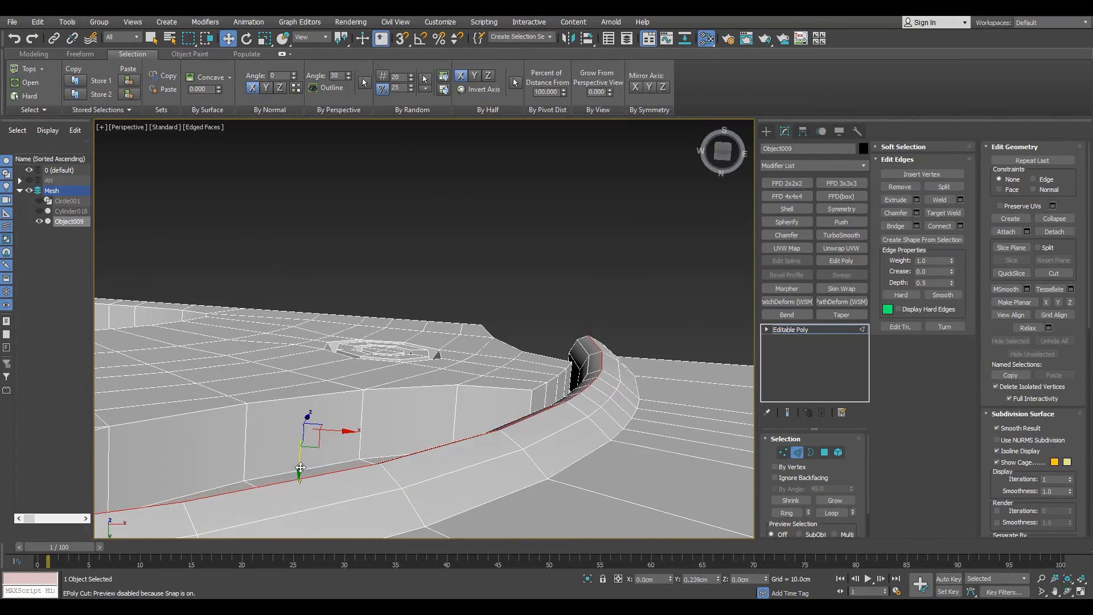
Step: Select the ring of wall polygons around the half-disc recess and convert the selection to its border edges
scroll(612, 409, down, 6)
mouse_move(311, 469)
alt+middle_down()
mouse_move(613, 409)
mouse_move(603, 347)
mouse_move(410, 198)
mouse_move(401, 484)
alt+middle_up()
scroll(451, 317, up, 7)
key(4)
click(519, 239)
ctrl+click(576, 242)
click(550, 242)
shift+click(574, 245)
shift+click(796, 452)
Step: Clone the quarter in place, hide the original and return to edge editing on the clone
middle_drag(401, 483, 420, 311)
click(800, 330)
key(ctrl+v)
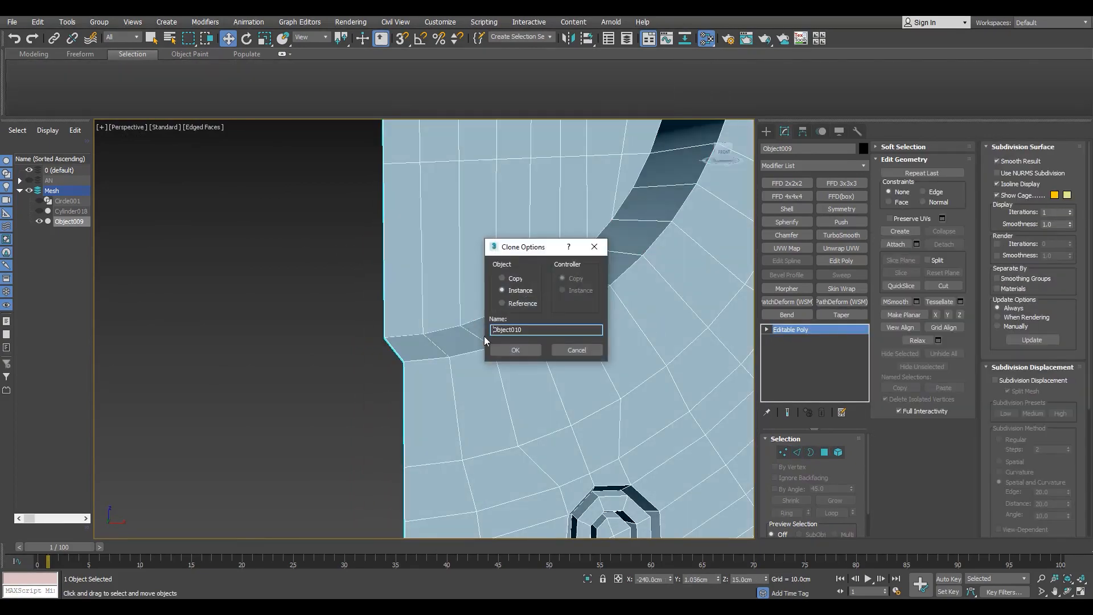
click(524, 349)
alt+middle_drag(345, 353, 363, 374)
key(2)
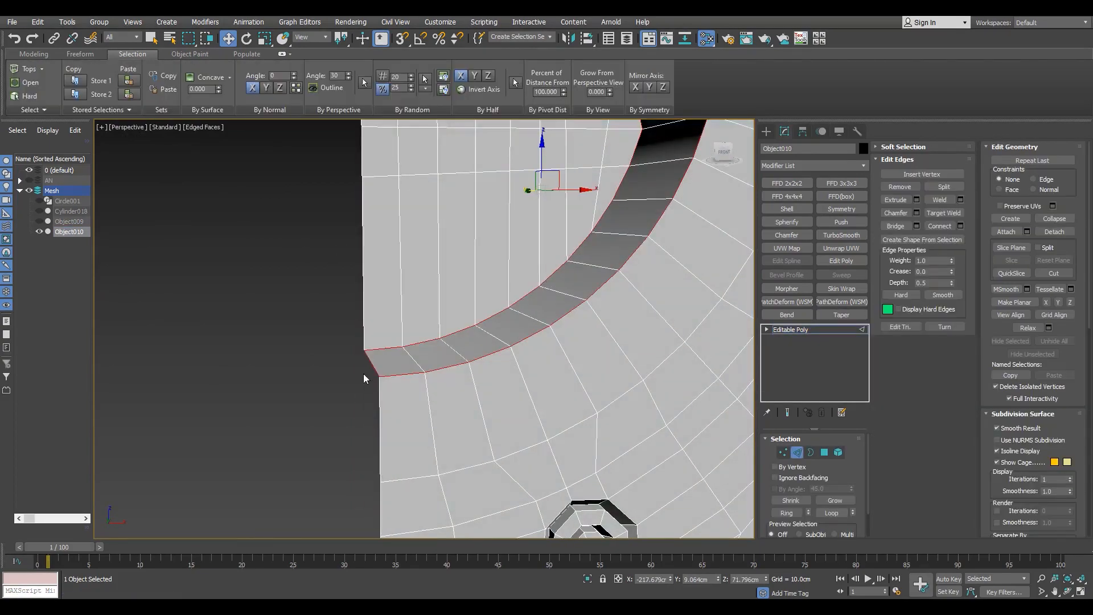
scroll(363, 373, down, 5)
alt+middle_drag(485, 332, 546, 362)
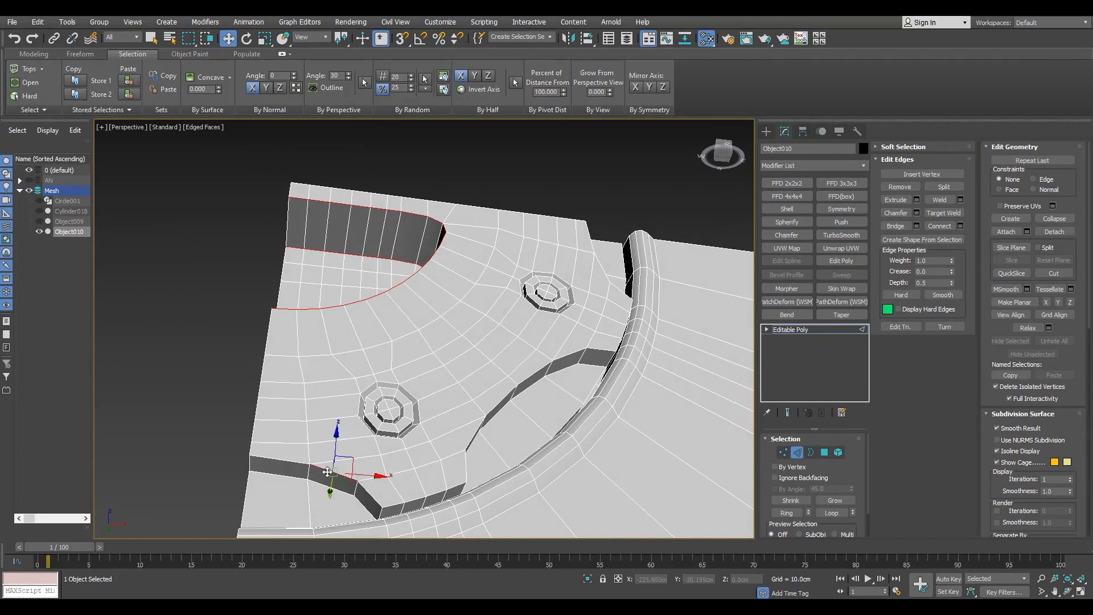
Step: Add the upper and lower edge loops of the lower arch recess walls to the edge selection
ctrl+double_click(392, 504)
alt+middle_drag(391, 505, 385, 511)
middle_drag(385, 511, 364, 438)
scroll(367, 464, up, 5)
ctrl+double_click(366, 465)
scroll(373, 461, up, 3)
ctrl+double_click(391, 456)
middle_drag(364, 438, 288, 417)
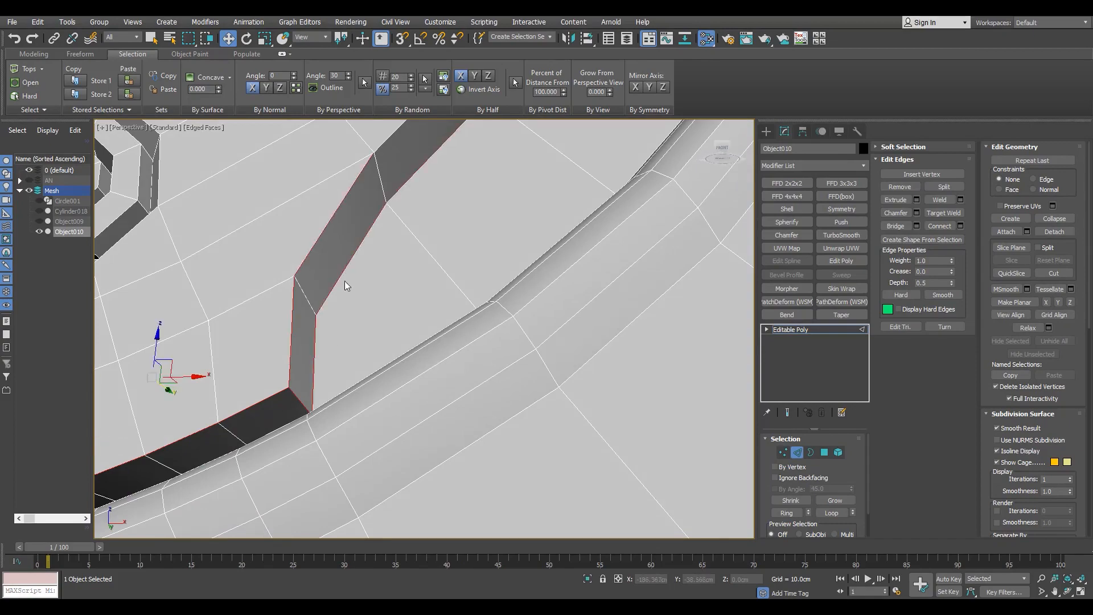
scroll(345, 283, down, 6)
scroll(407, 216, up, 4)
middle_drag(407, 216, 328, 338)
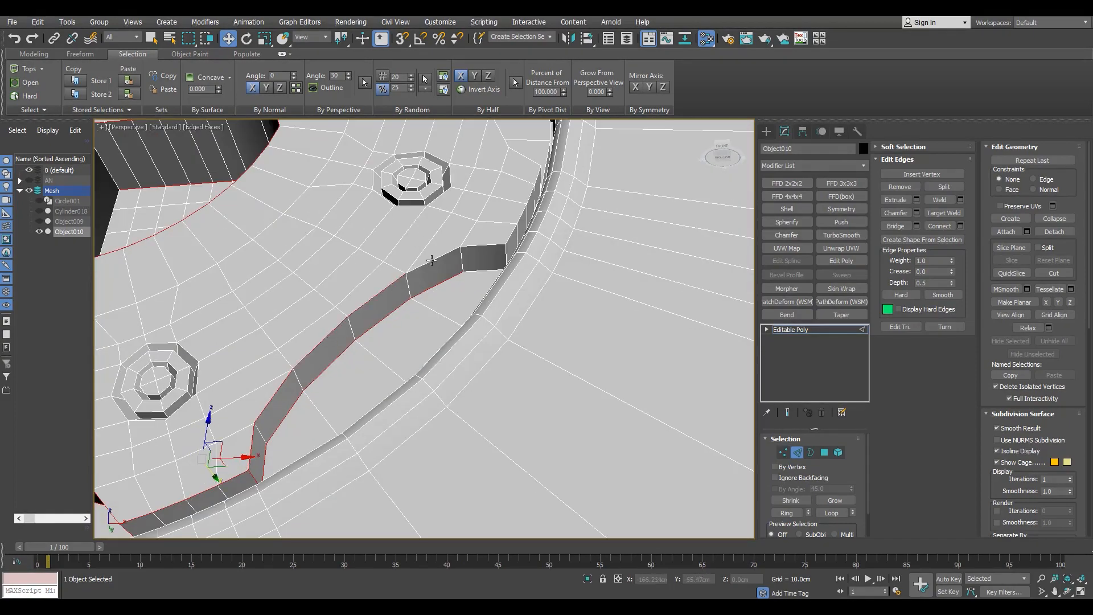
Step: Add the end-wall edges of the middle arch and the edges along the inner base of the rim to the selection
ctrl+double_click(509, 237)
alt+middle_drag(509, 237, 466, 359)
scroll(517, 301, up, 5)
ctrl+click(516, 302)
scroll(516, 303, down, 4)
scroll(464, 361, up, 3)
ctrl+click(459, 376)
scroll(460, 374, down, 5)
key(F3)
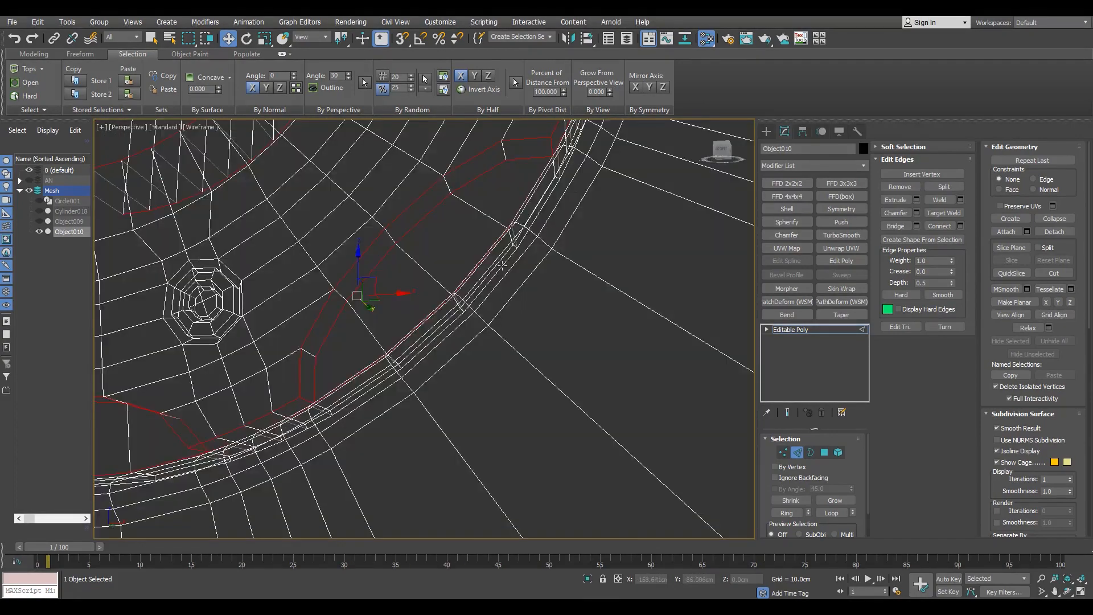
Step: Examine the selected loops in wireframe along the arches and the inner base of the rim for missing edges
mouse_move(458, 317)
alt+middle_down()
mouse_move(517, 285)
mouse_move(538, 329)
alt+middle_up()
scroll(542, 304, up, 4)
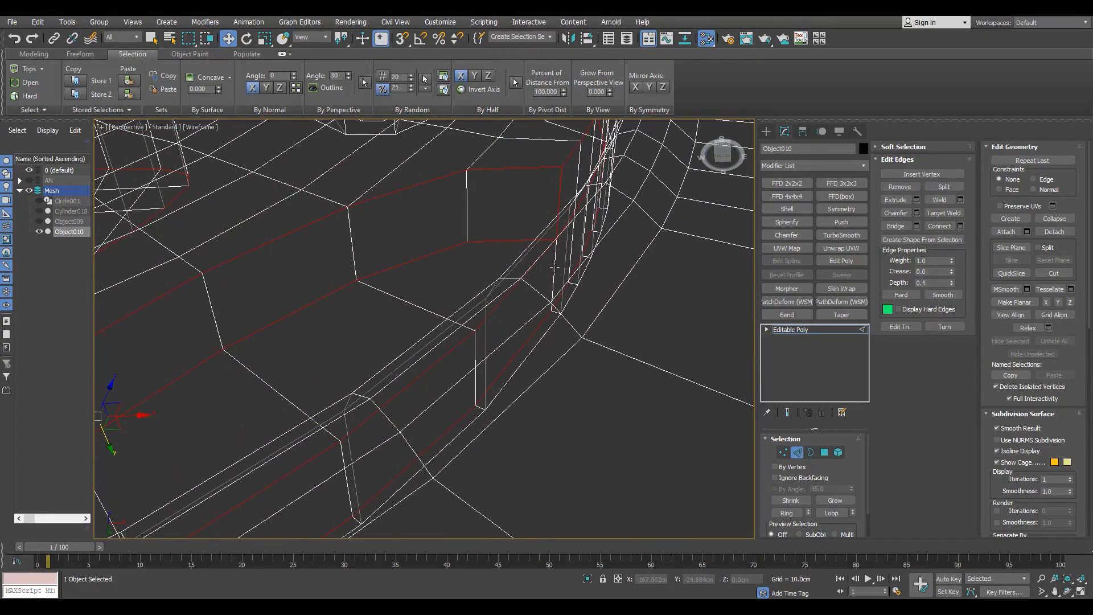
scroll(535, 330, down, 4)
scroll(327, 420, up, 3)
scroll(305, 433, down, 4)
alt+middle_drag(305, 432, 375, 378)
scroll(463, 424, up, 4)
scroll(400, 439, down, 4)
scroll(449, 393, up, 4)
scroll(449, 387, down, 4)
key(F3)
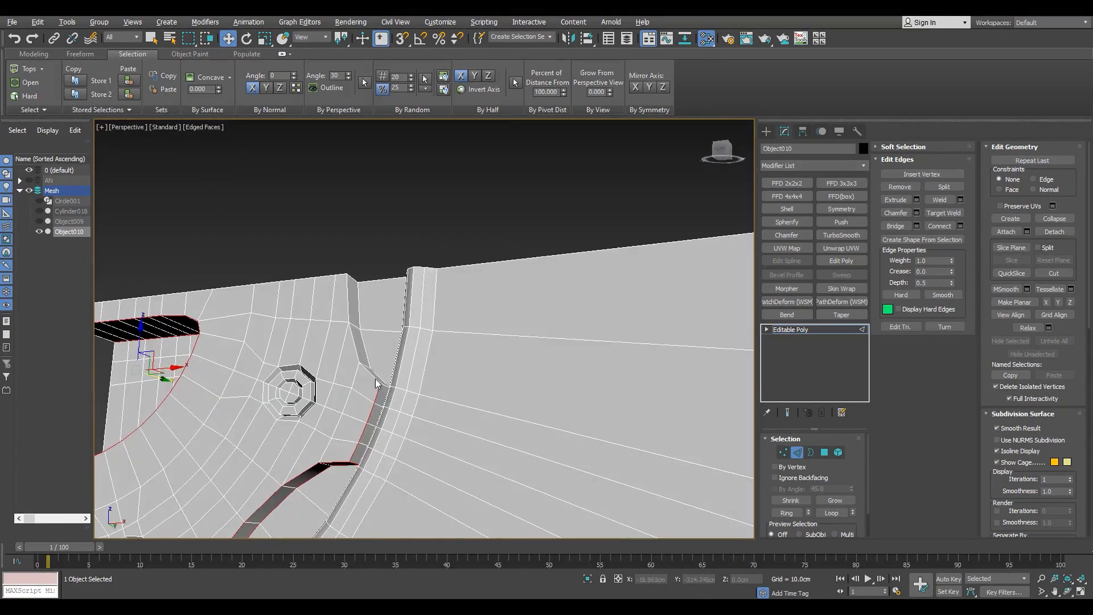
Step: Add the edge loops of the upper half arch to the selection and check its corners in wireframe and shaded display
scroll(371, 378, up, 4)
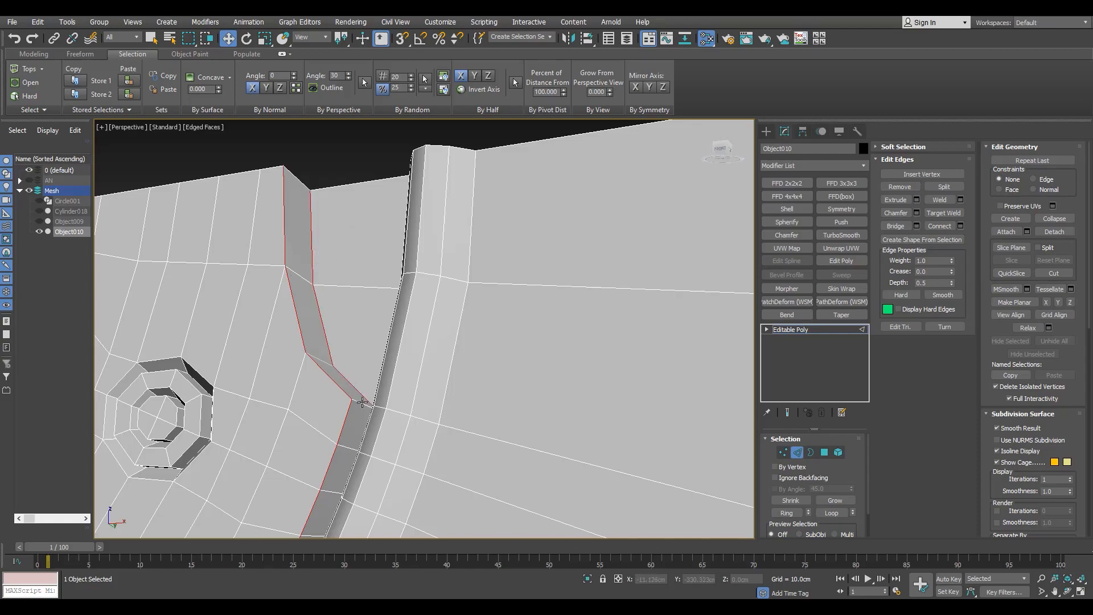
key(F3)
scroll(390, 417, up, 3)
alt+middle_drag(381, 424, 381, 309)
scroll(413, 389, down, 5)
key(F3)
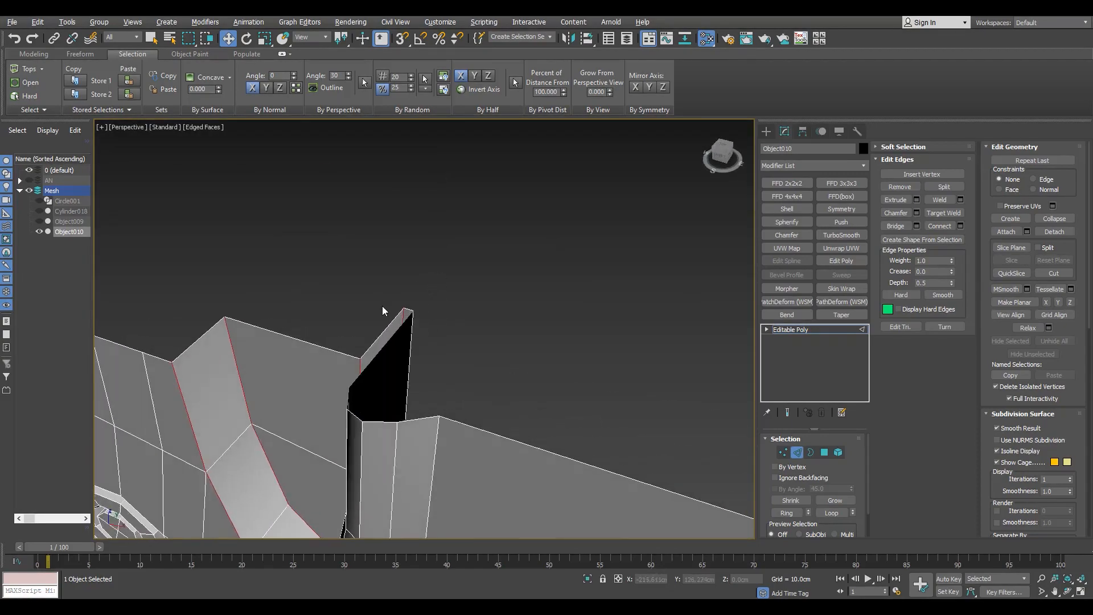
key(F3)
key(F3)
scroll(412, 328, down, 5)
scroll(372, 387, up, 4)
alt+middle_drag(385, 441, 449, 402)
scroll(387, 404, up, 2)
scroll(420, 421, down, 4)
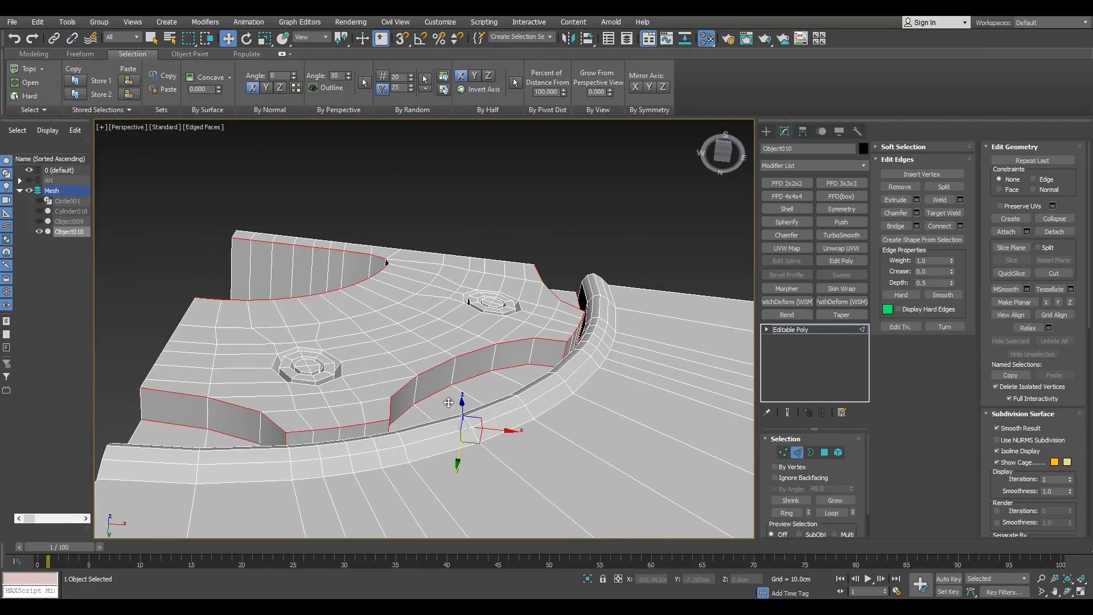
Step: Chamfer the selected recess edges with the Uniform type, an amount of 0.3 cm and 1 segment
click(916, 214)
scroll(563, 332, up, 4)
click(431, 370)
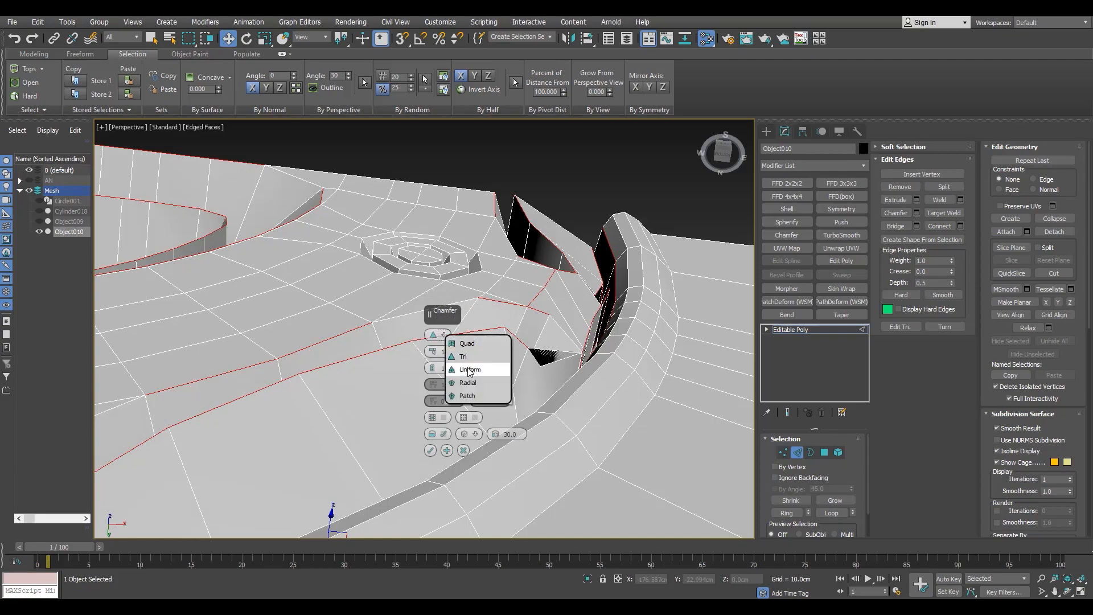
click(470, 370)
drag(433, 352, 541, 159)
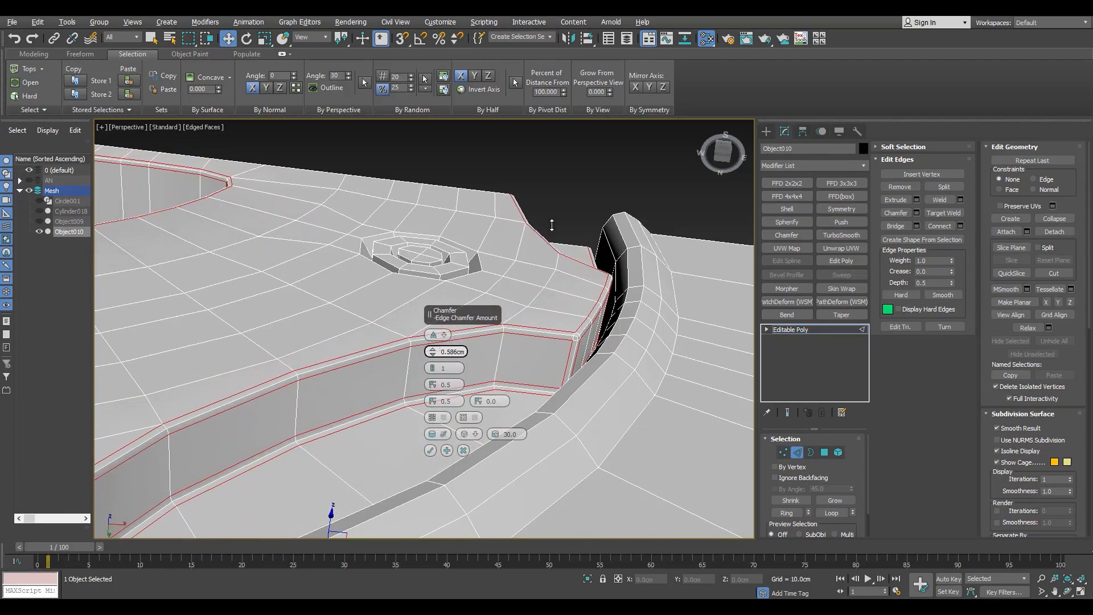
alt+middle_drag(538, 243, 515, 288)
key(F3)
scroll(515, 288, up, 4)
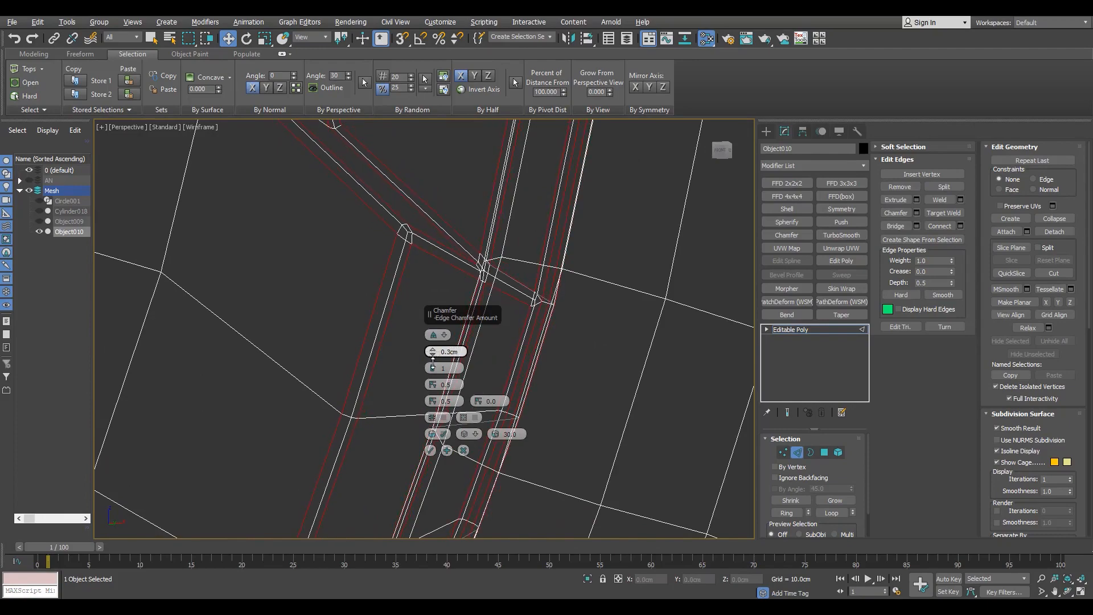
scroll(543, 311, down, 8)
key(F3)
alt+middle_drag(493, 210, 388, 436)
scroll(334, 370, up, 4)
click(430, 450)
Step: Apply TurboSmooth with 2 iterations to the quarter and turn off the edge display
scroll(430, 450, down, 5)
alt+middle_drag(444, 399, 515, 330)
scroll(515, 331, up, 4)
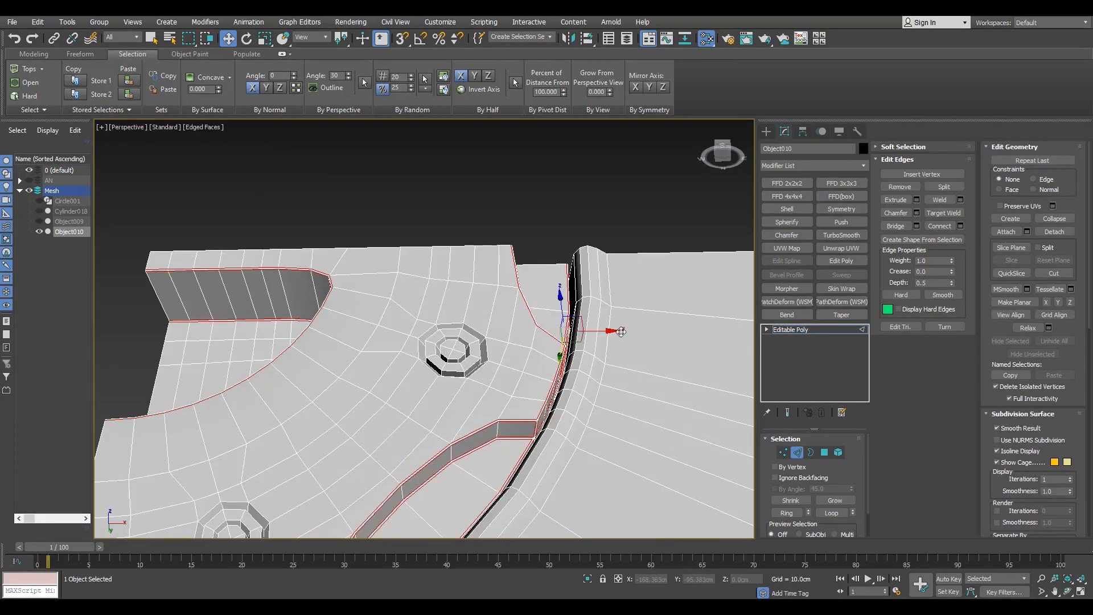
click(792, 329)
click(841, 235)
key(F4)
alt+middle_drag(363, 322, 437, 417)
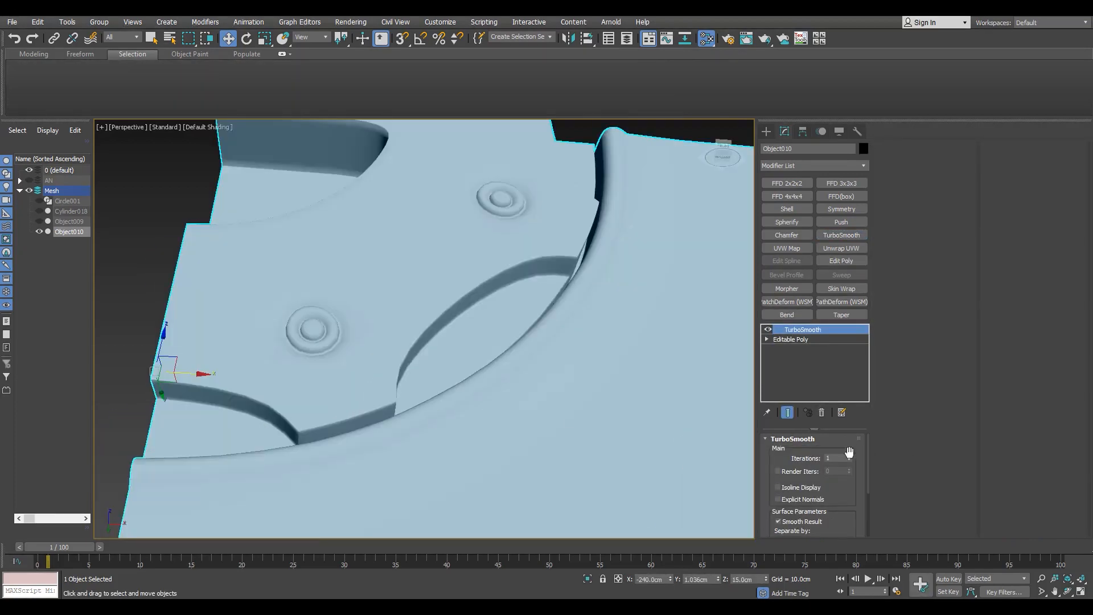
click(848, 455)
alt+middle_drag(376, 302, 369, 323)
Step: Examine the smoothed quarter in the Front and Perspective views
key(alt+w)
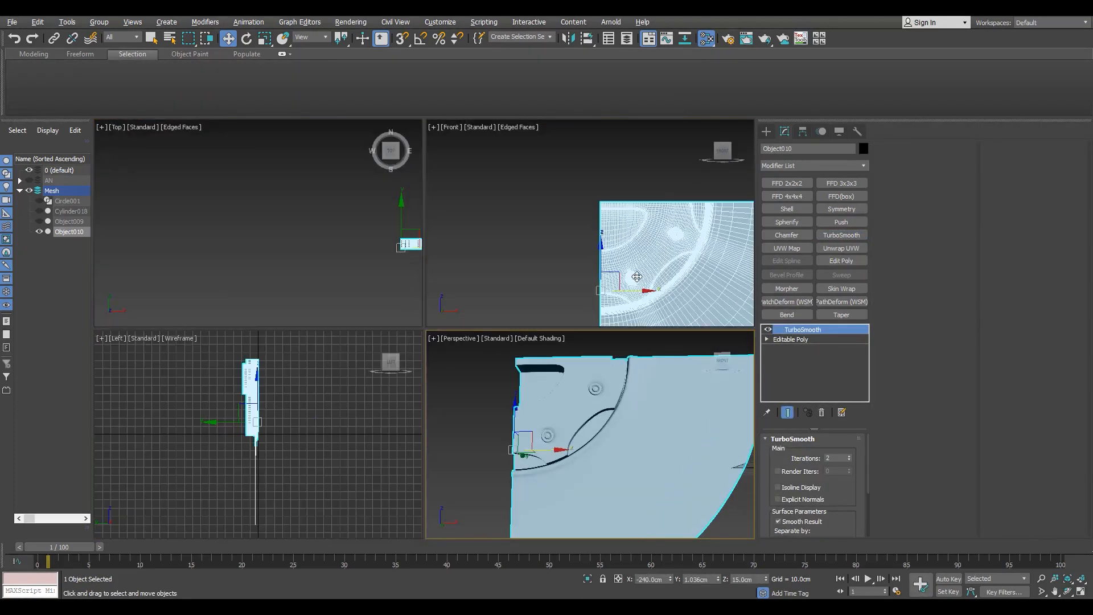
middle_click(621, 274)
key(alt+w)
key(F3)
key(alt+w)
middle_click(489, 356)
key(alt+w)
alt+middle_drag(481, 344, 494, 379)
scroll(410, 310, up, 4)
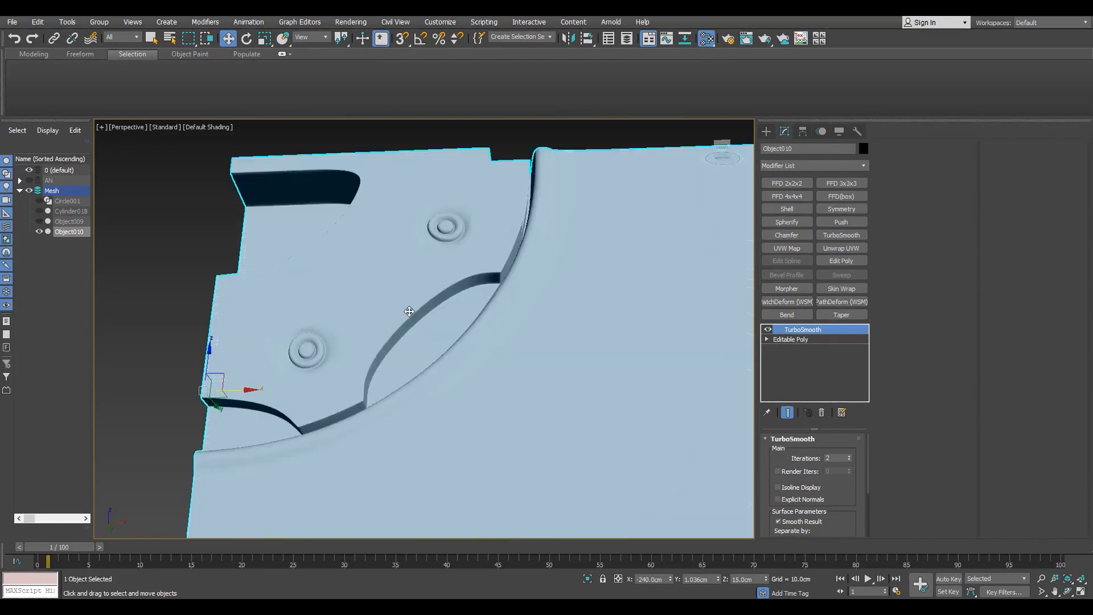
Step: Show the edges again and undo the TurboSmooth modifier on the quarter
key(F4)
key(ctrl+z)
key(ctrl+z)
Step: Chamfer the edge loop at the outer base of the rim by 0.3 cm with 1 segment
alt+middle_drag(409, 310, 434, 287)
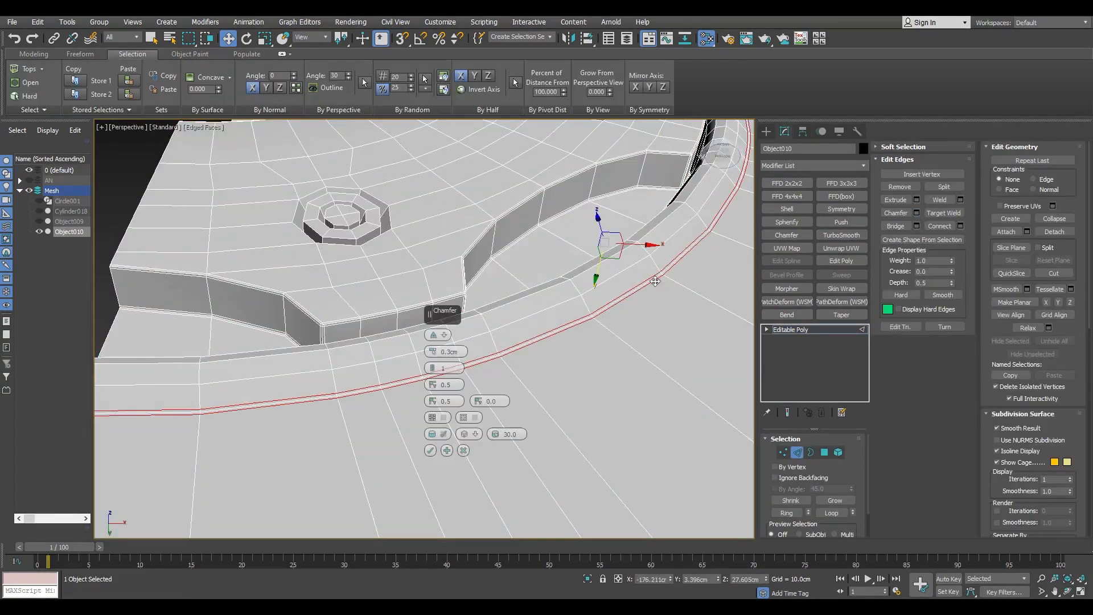
click(430, 450)
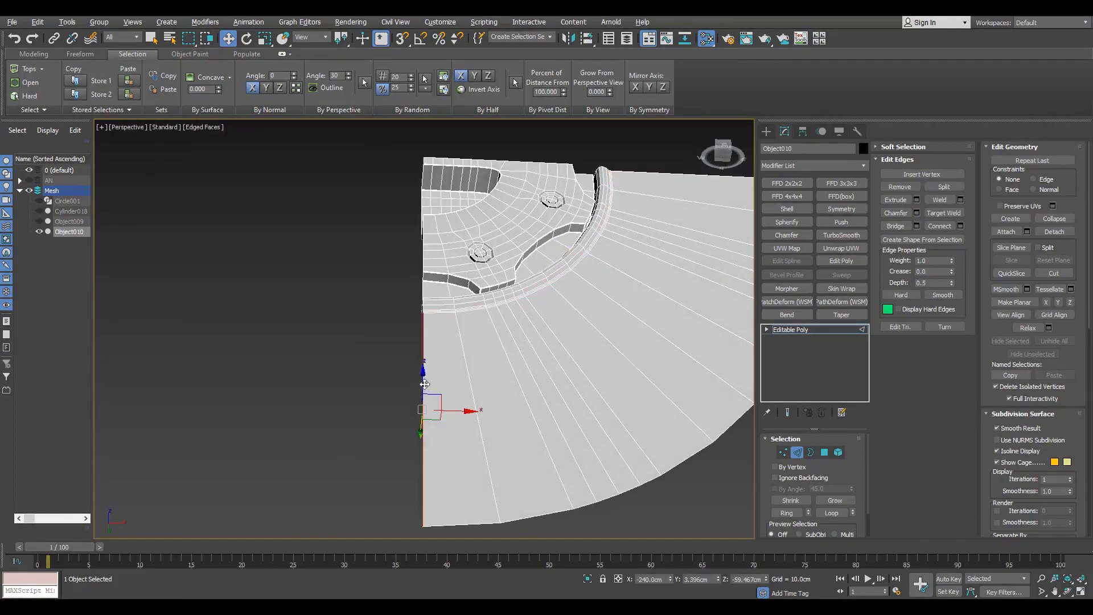
Step: Mirror the quarter into a half disc with the Symmetry modifier and check the seam across the rim
click(854, 214)
key(f)
key(F4)
middle_drag(485, 258, 489, 268)
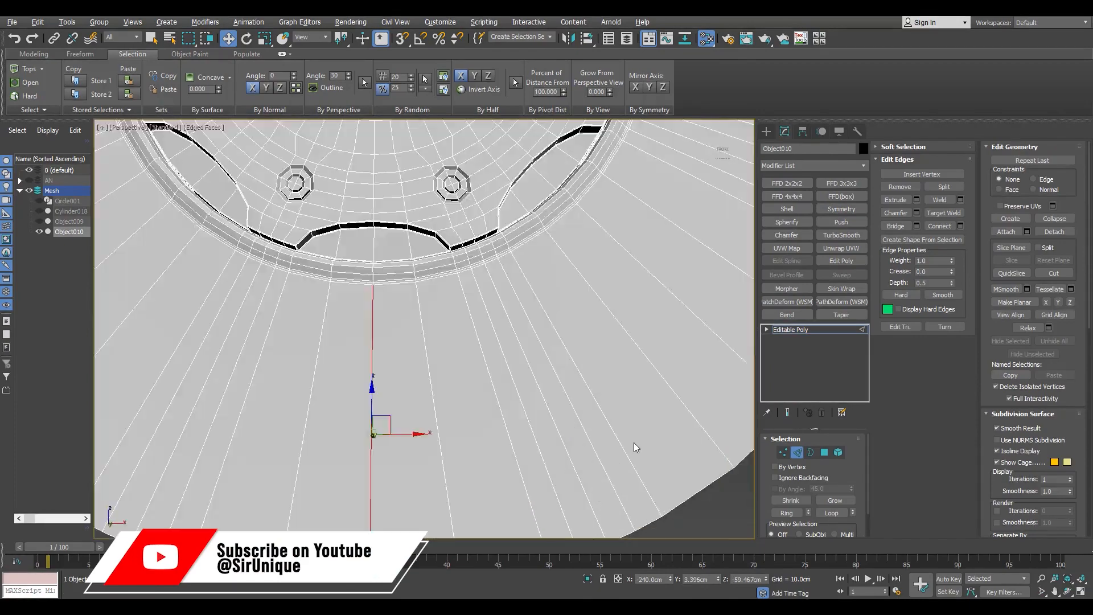
scroll(373, 344, up, 5)
alt+middle_drag(373, 398, 374, 344)
scroll(333, 281, up, 5)
scroll(360, 315, down, 5)
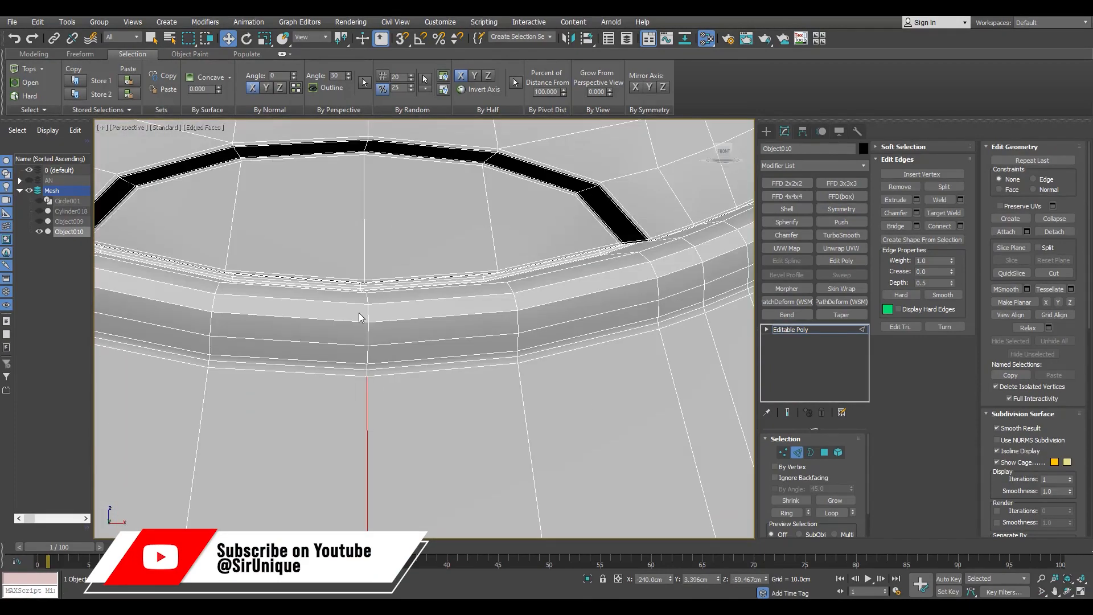
Step: Complete the full disc with Symmetry, setting the mirror axis and flip direction, and collapse the result to an Editable Poly
key(Delete)
click(841, 209)
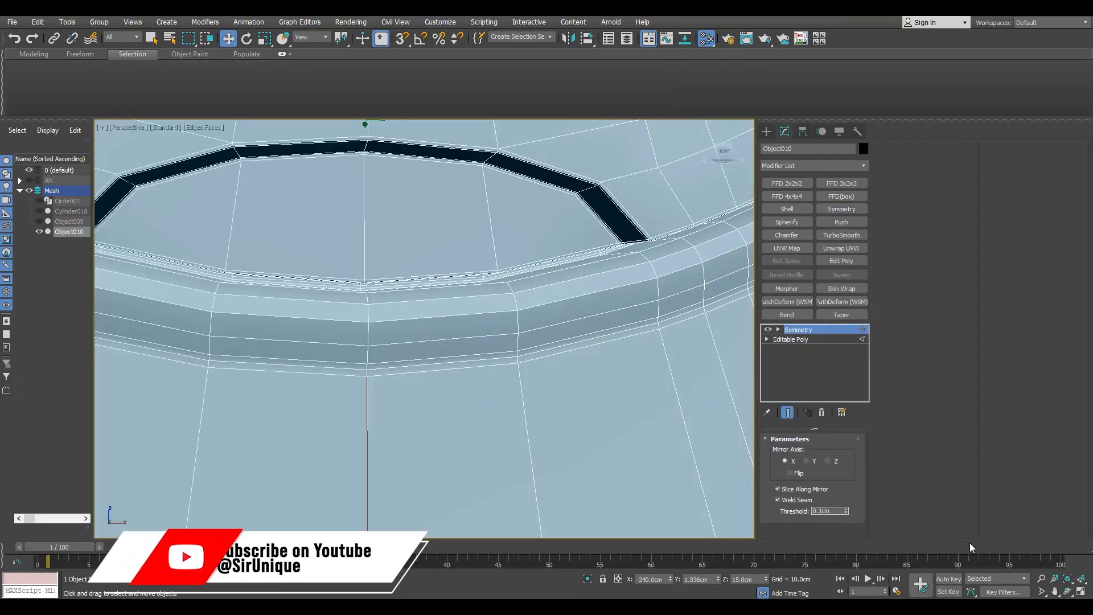
scroll(470, 502, down, 8)
click(791, 339)
scroll(501, 239, down, 3)
click(582, 354)
middle_drag(517, 220, 442, 395)
click(811, 461)
click(829, 460)
click(801, 472)
scroll(586, 420, down, 5)
click(798, 473)
click(798, 473)
scroll(546, 402, up, 5)
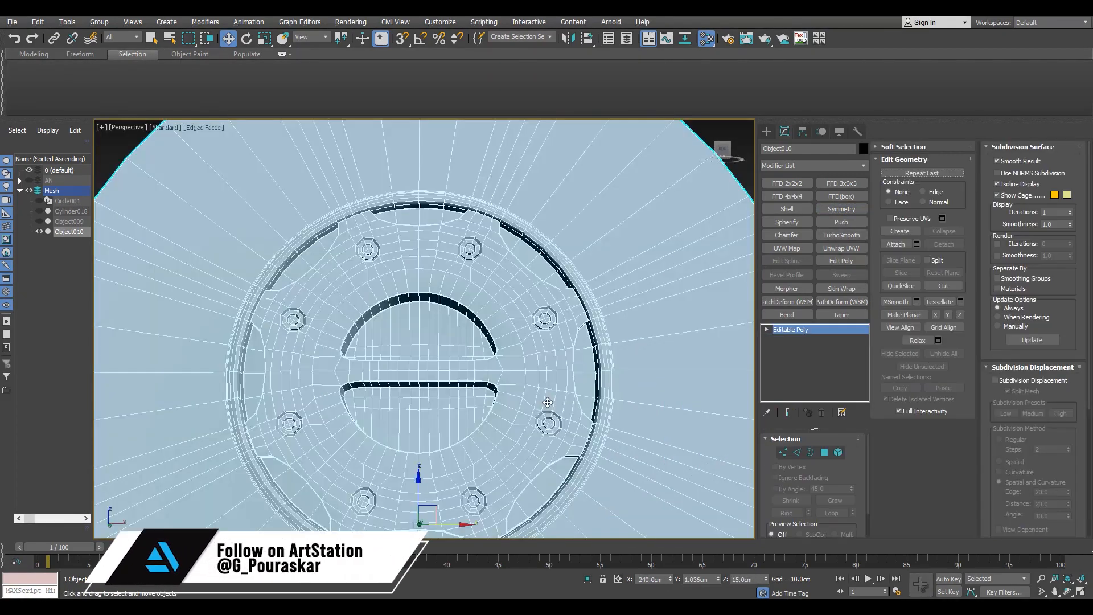
Step: Try TurboSmooth on the full disc, examine its wireframe, and undo both the smoothing and the collapse
key(F4)
click(827, 238)
scroll(569, 370, down, 3)
alt+middle_drag(569, 372, 532, 353)
scroll(533, 356, up, 3)
key(F4)
scroll(547, 392, up, 5)
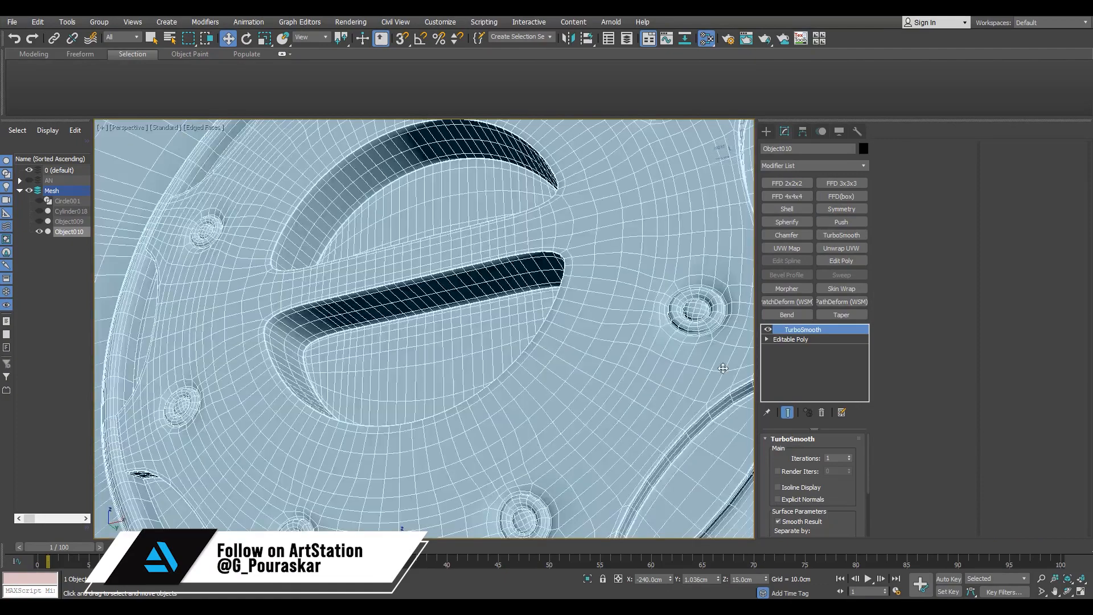
key(ctrl+z)
key(ctrl+z)
Step: Open the base Editable Poly beneath the Symmetry modifiers and chamfer the hard edges of the round studs
click(795, 351)
key(2)
alt+middle_drag(540, 479, 550, 266)
scroll(545, 285, up, 5)
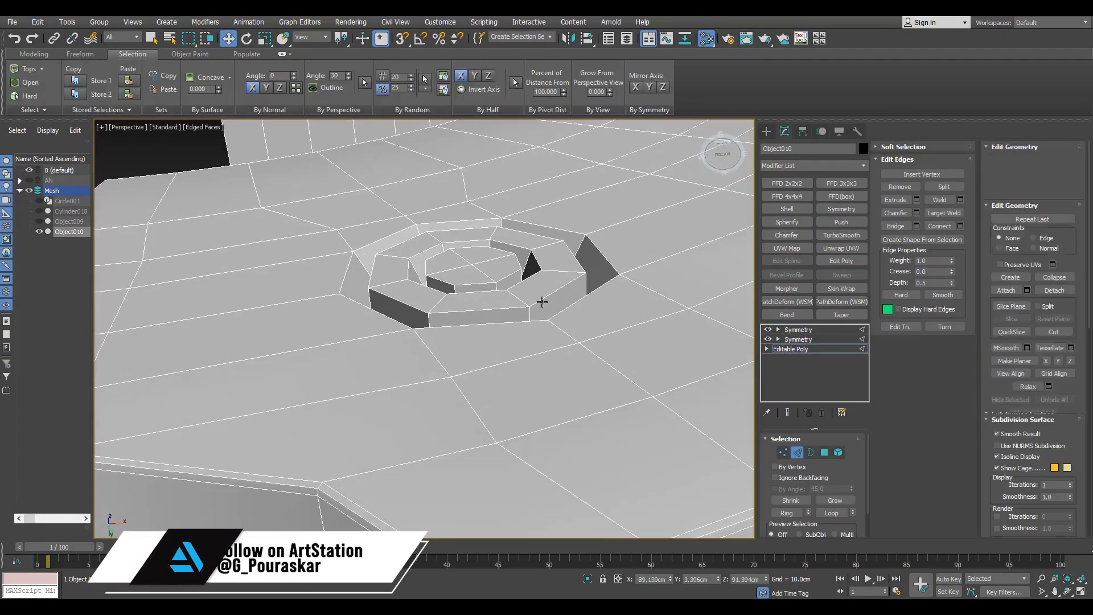
key(4)
alt+middle_drag(541, 302, 592, 356)
scroll(592, 355, up, 3)
key(2)
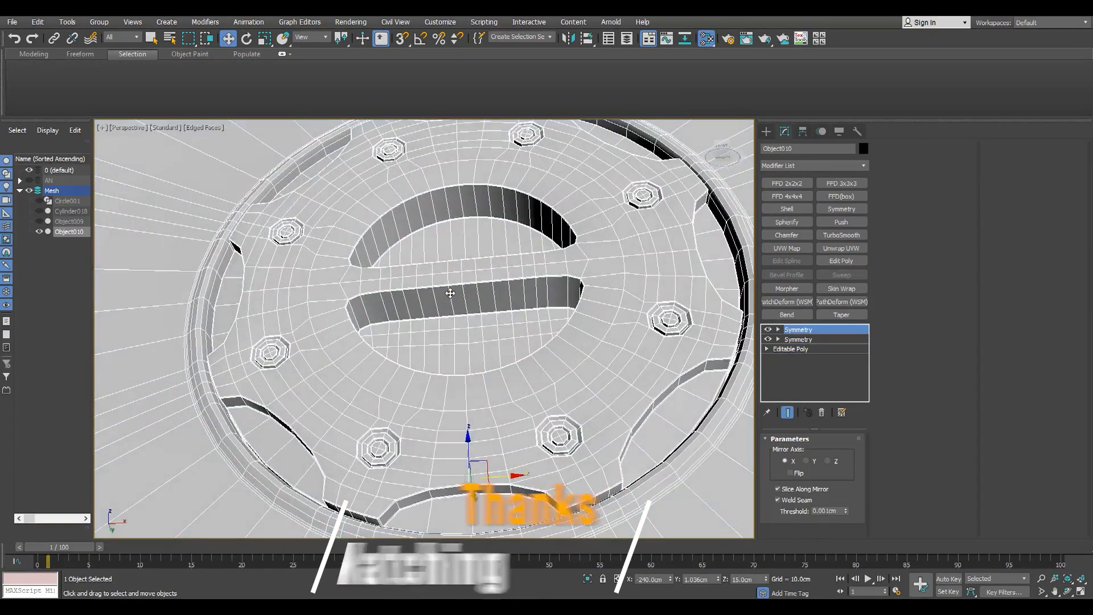
Step: Apply TurboSmooth with 2 iterations above both Symmetry modifiers and view the finished disc without edges
click(850, 454)
scroll(476, 330, up, 3)
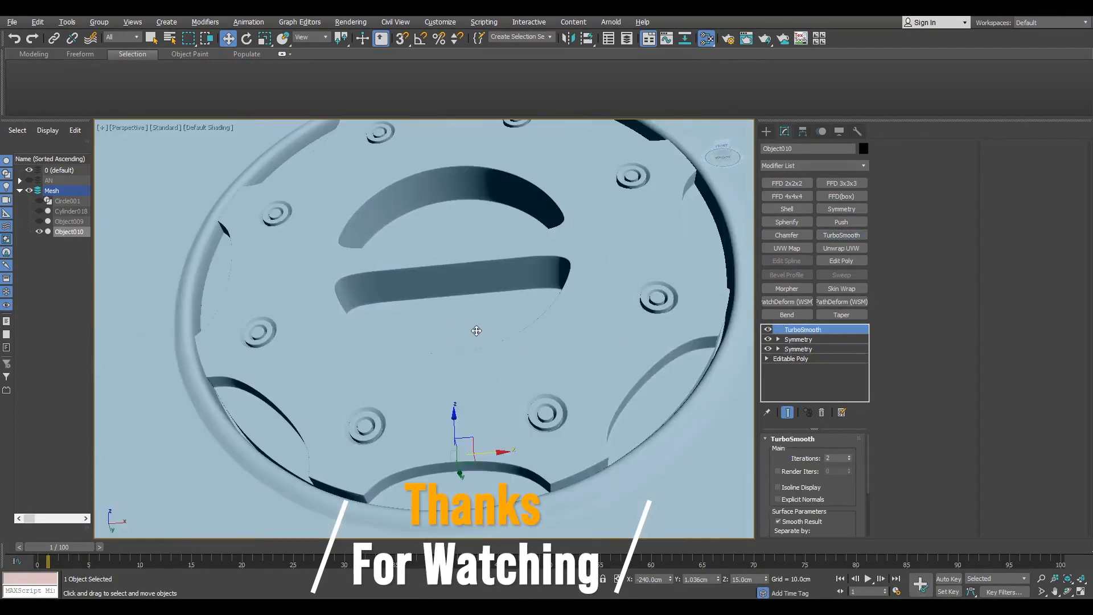
scroll(478, 342, down, 4)
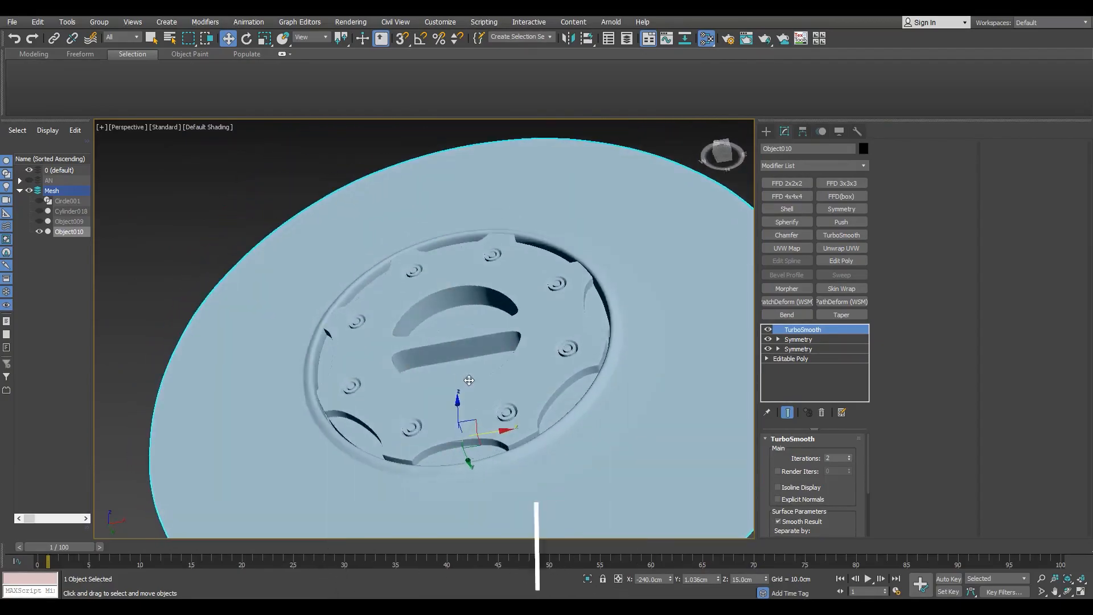